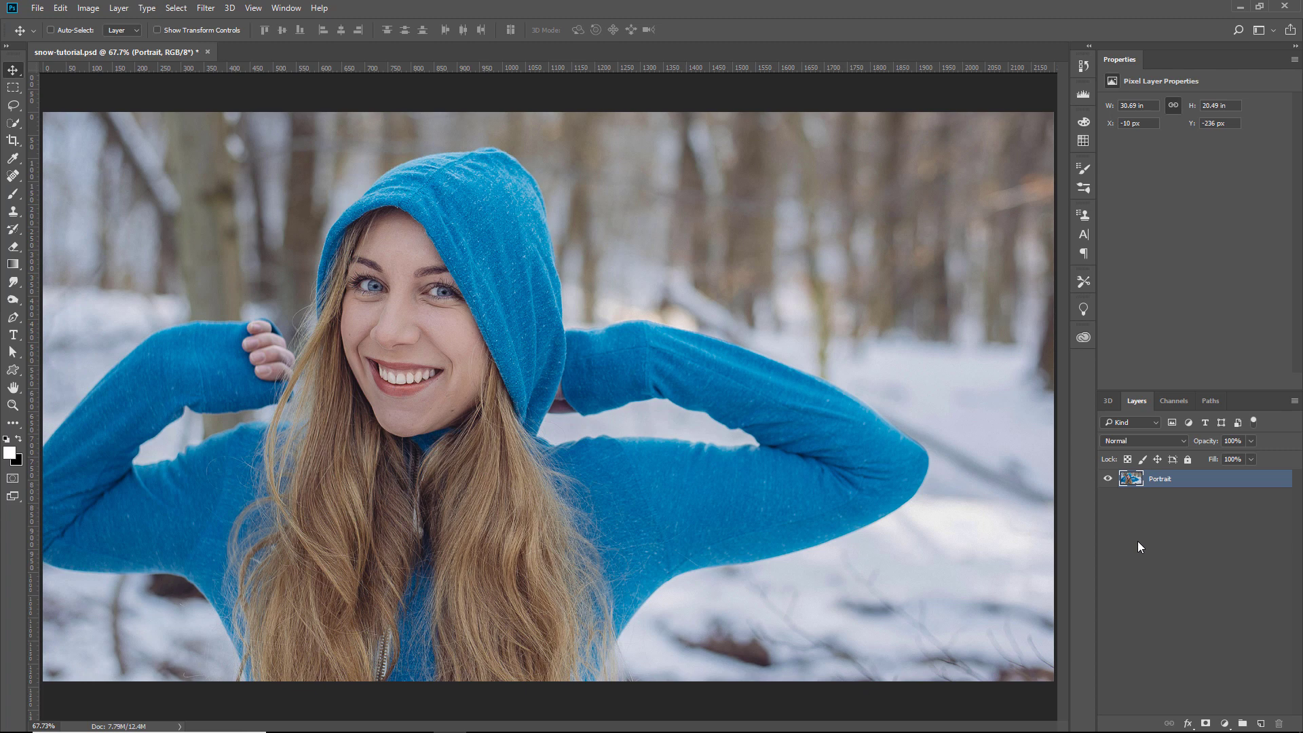
- Bring the falling-snowflakes library image onto the canvas and scale it up to cover the whole image
click(1084, 339)
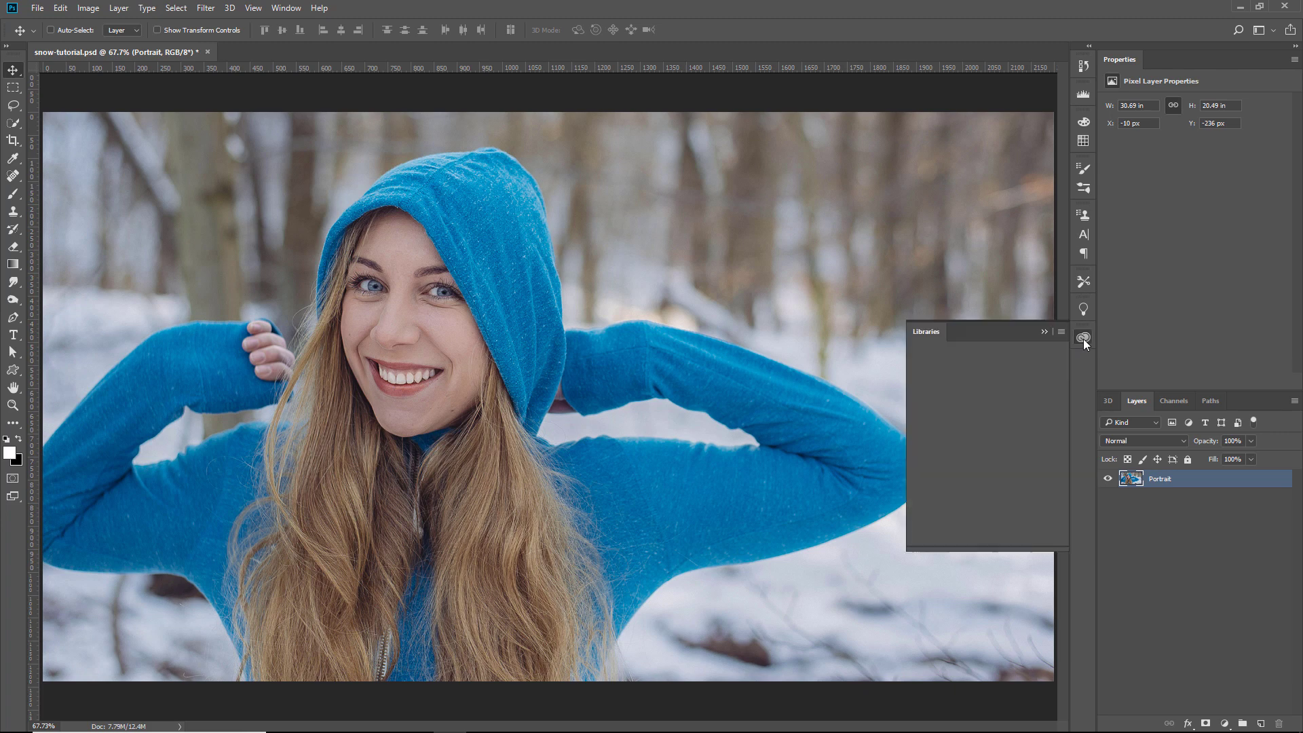
scroll(1060, 424, down, 3)
scroll(1057, 473, down, 3)
scroll(1058, 474, down, 5)
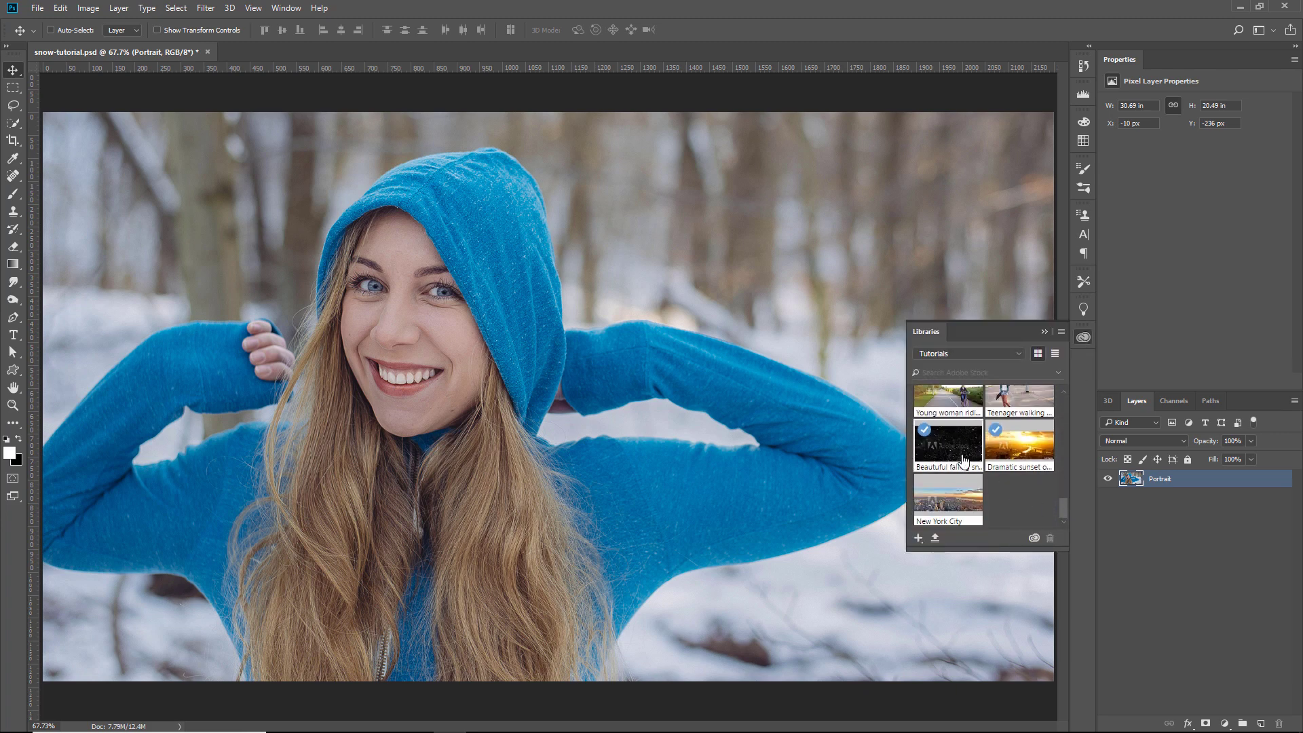
drag(956, 452, 695, 282)
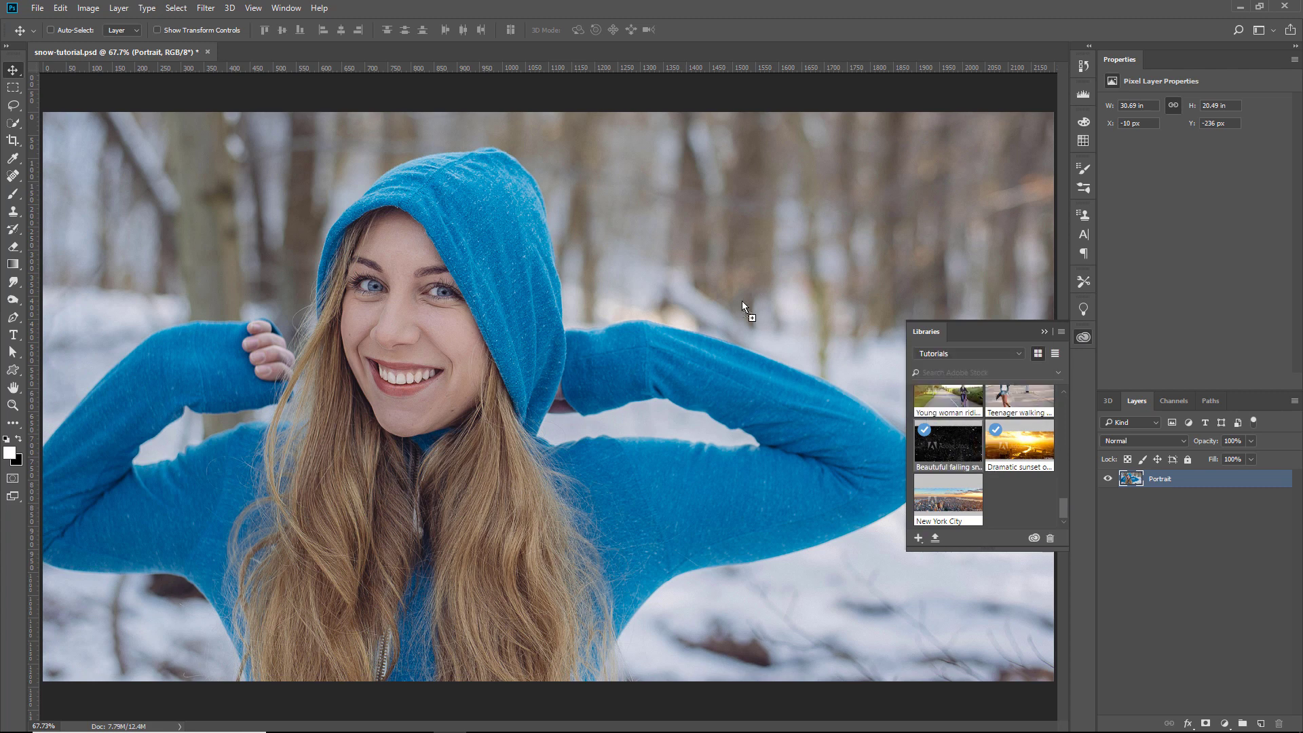
drag(408, 350, 408, 350)
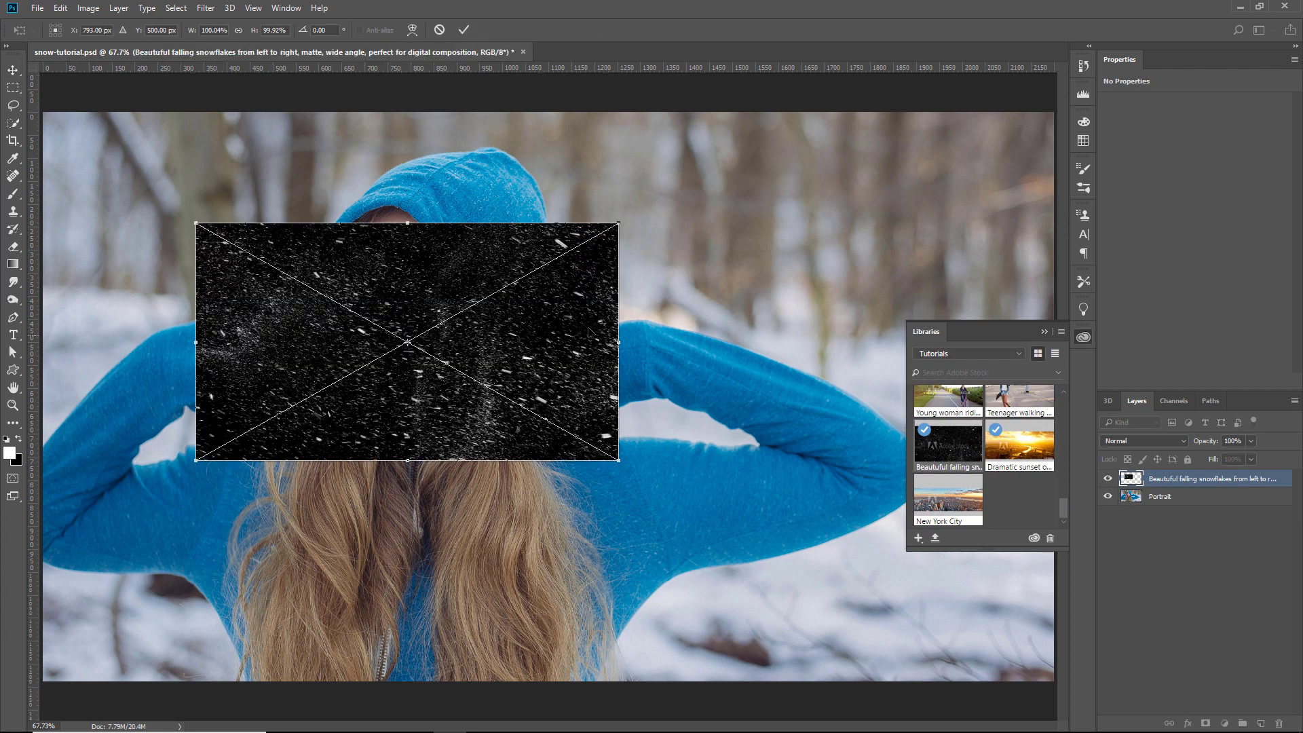
click(1045, 334)
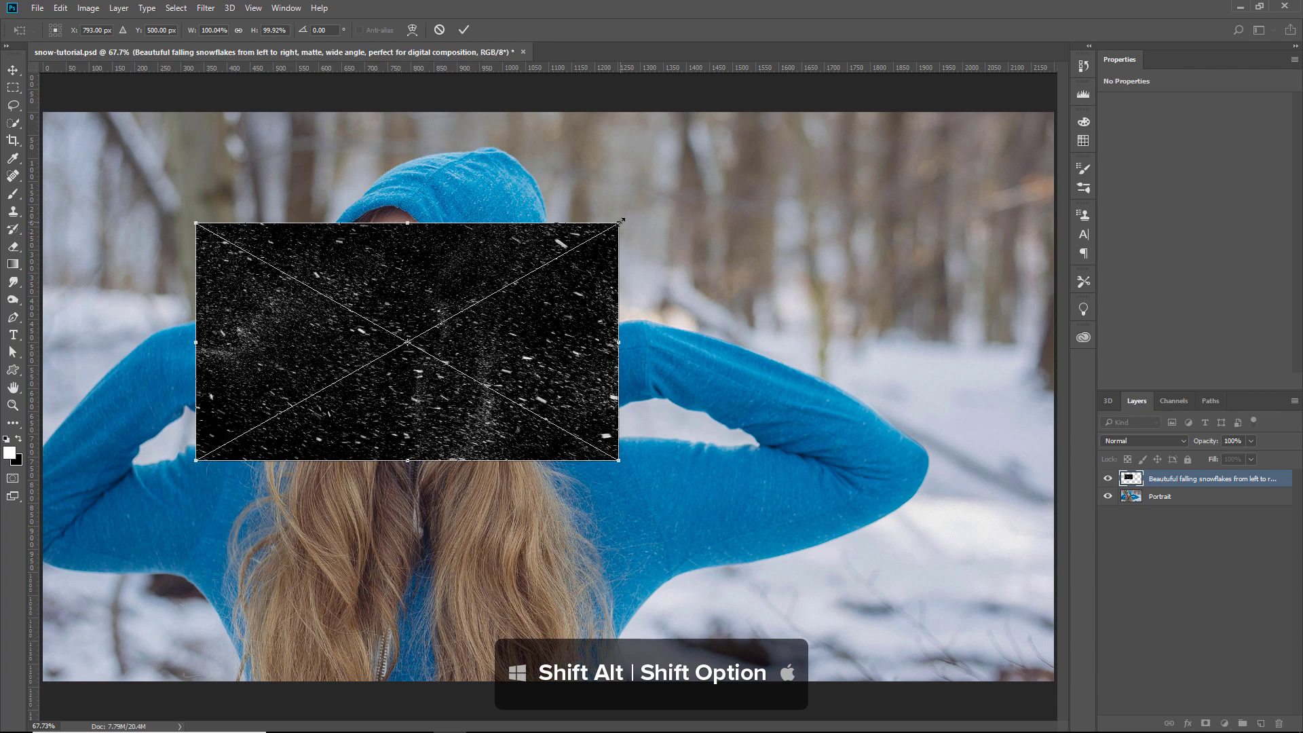
drag(621, 218, 1298, 166)
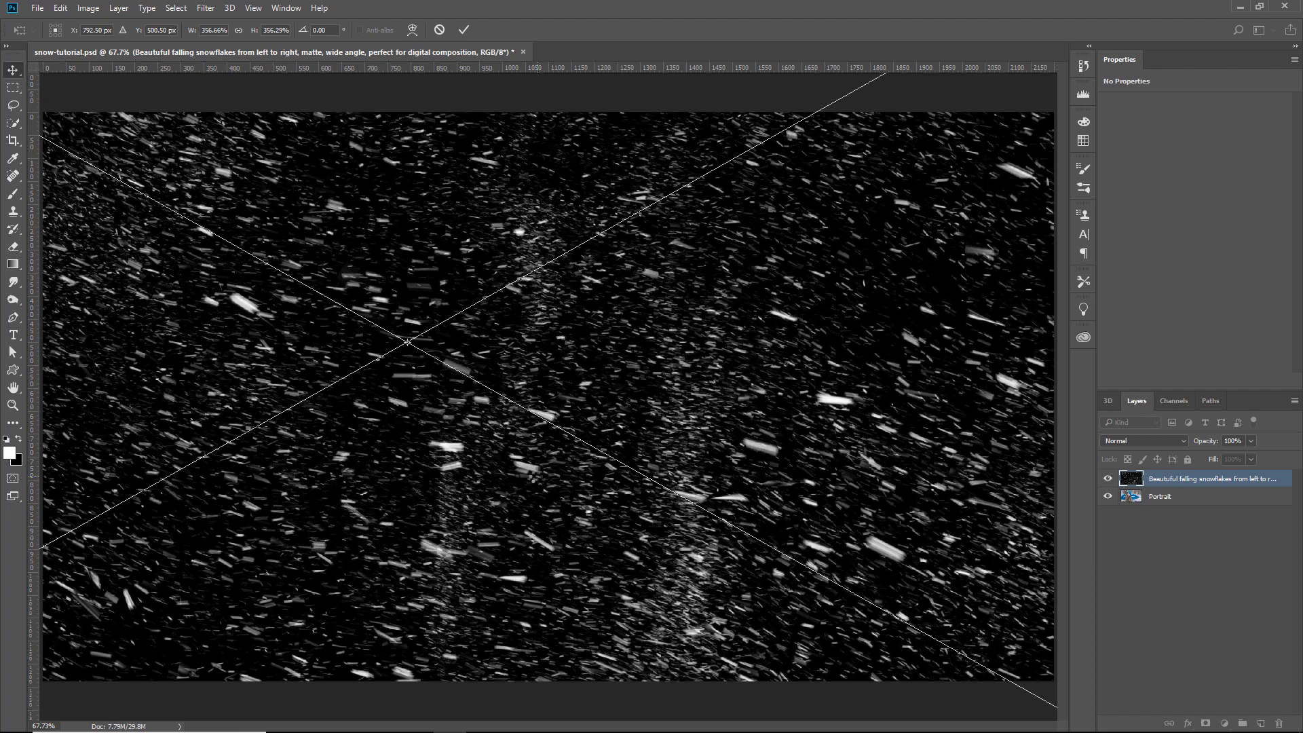
- Commit the resize, set the snowflakes layer to Screen blend mode and shift it down slightly
key(Return)
click(1083, 336)
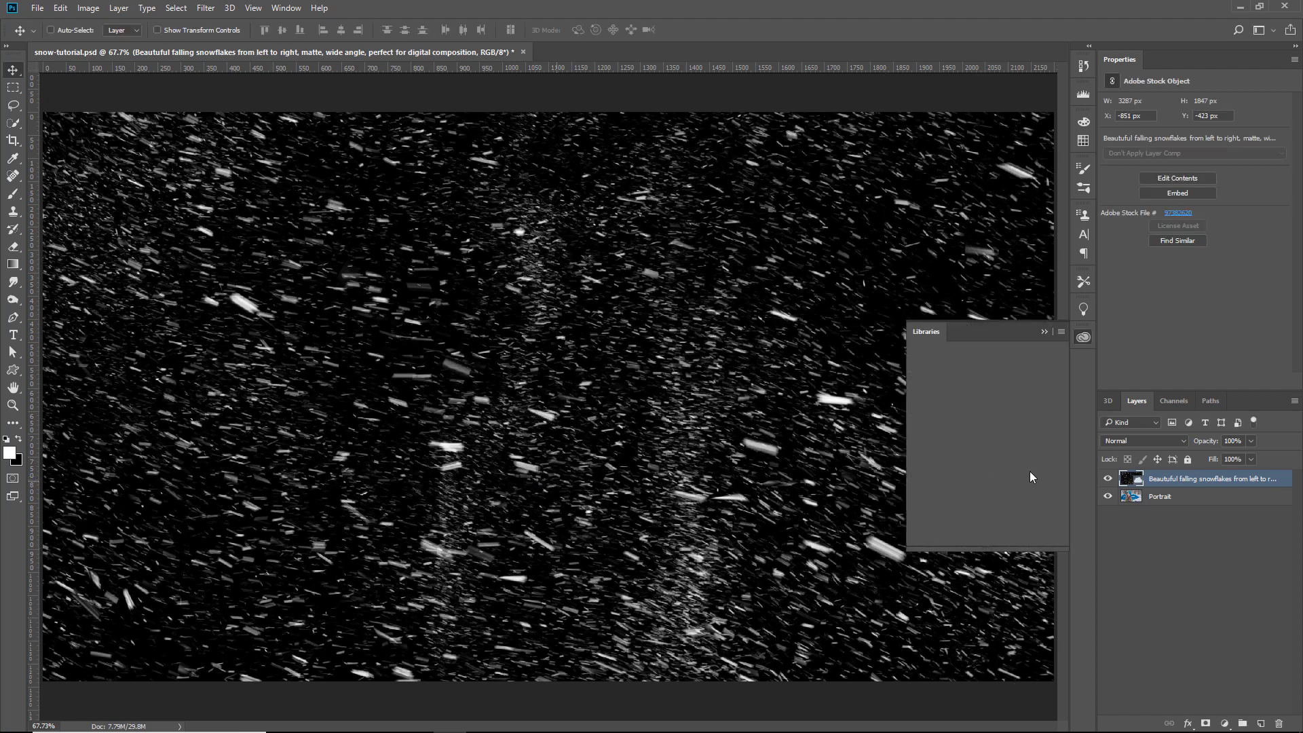
click(1048, 330)
click(1126, 440)
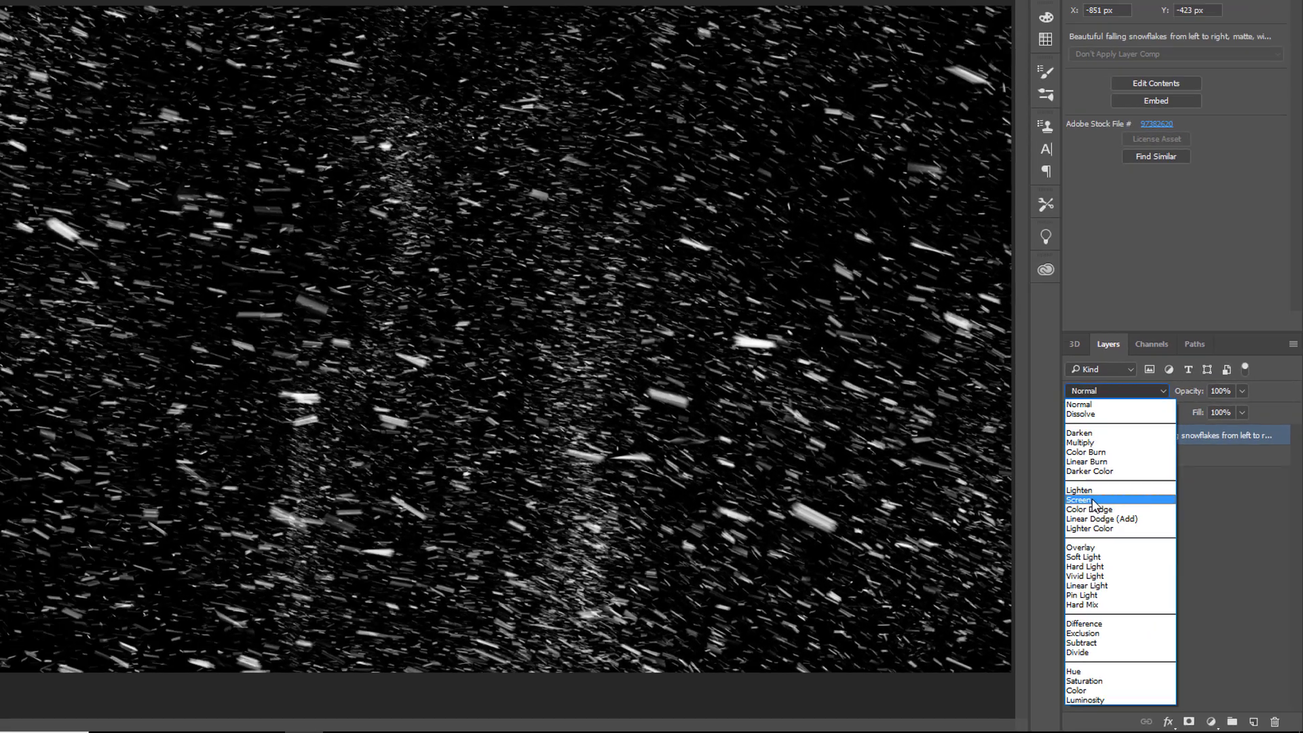
click(952, 343)
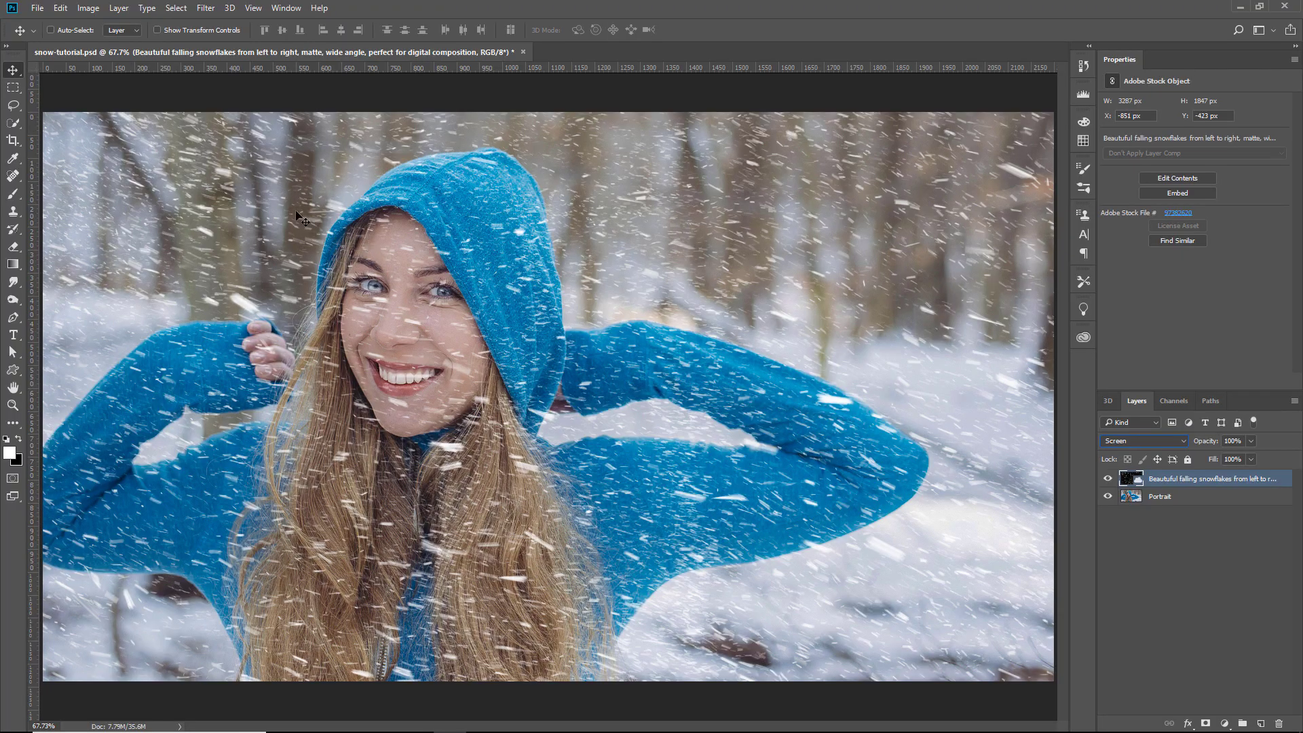
mouse_move(289, 218)
mouse_down()
mouse_move(279, 289)
mouse_move(364, 236)
mouse_up()
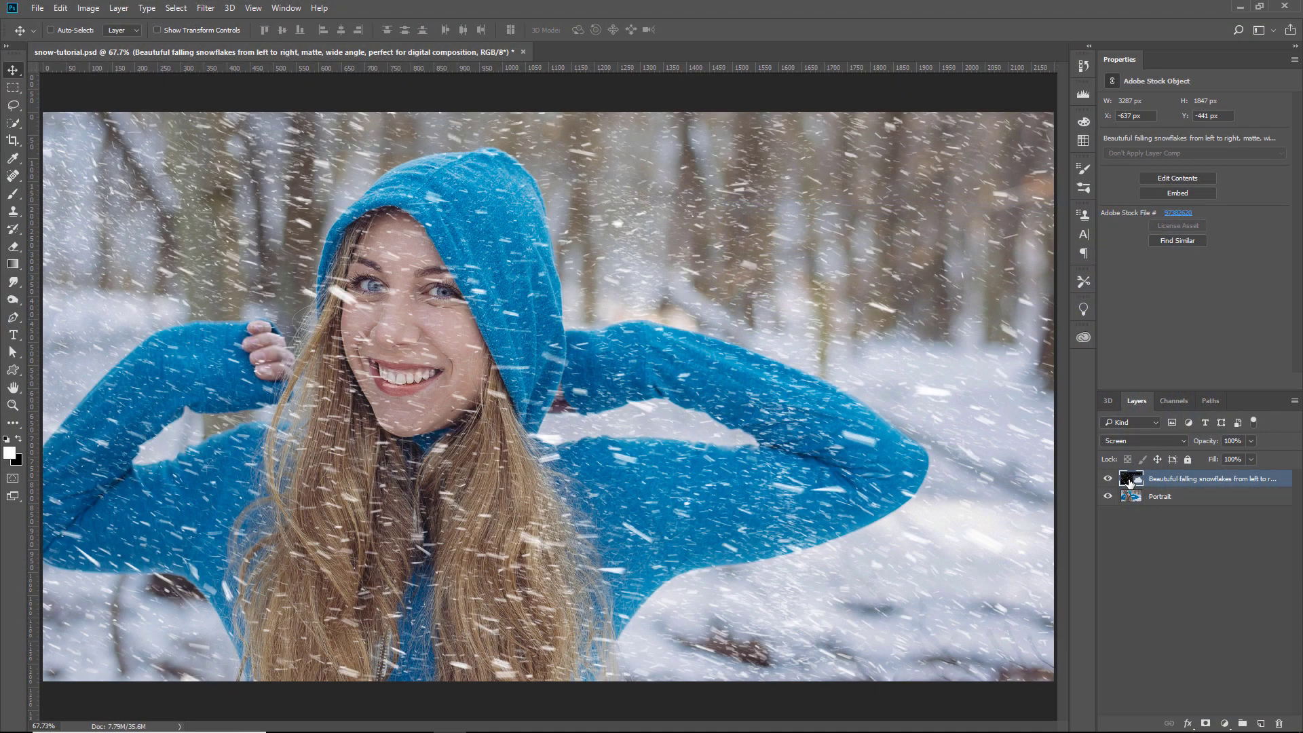
- Delete the stock snowflakes layer, add a new layer named Snow and fill it with white
drag(1191, 479, 1279, 723)
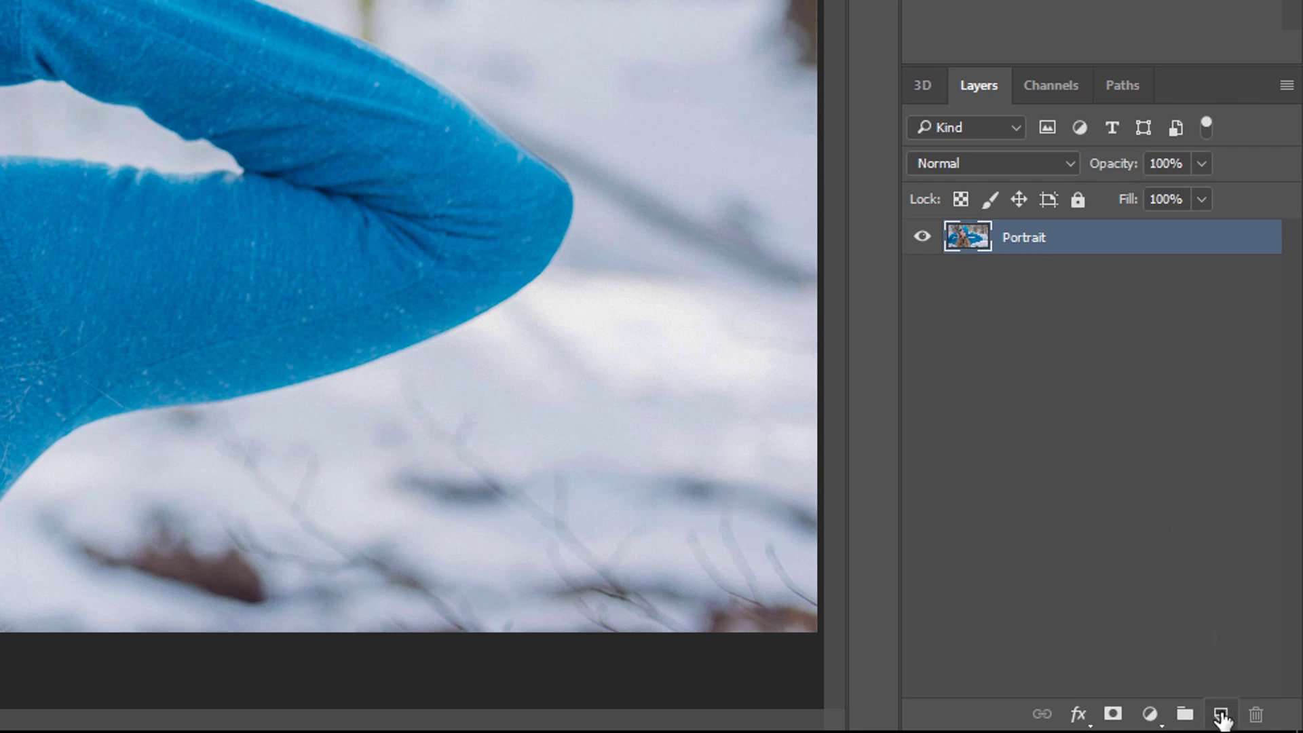
click(1221, 719)
double_click(1029, 236)
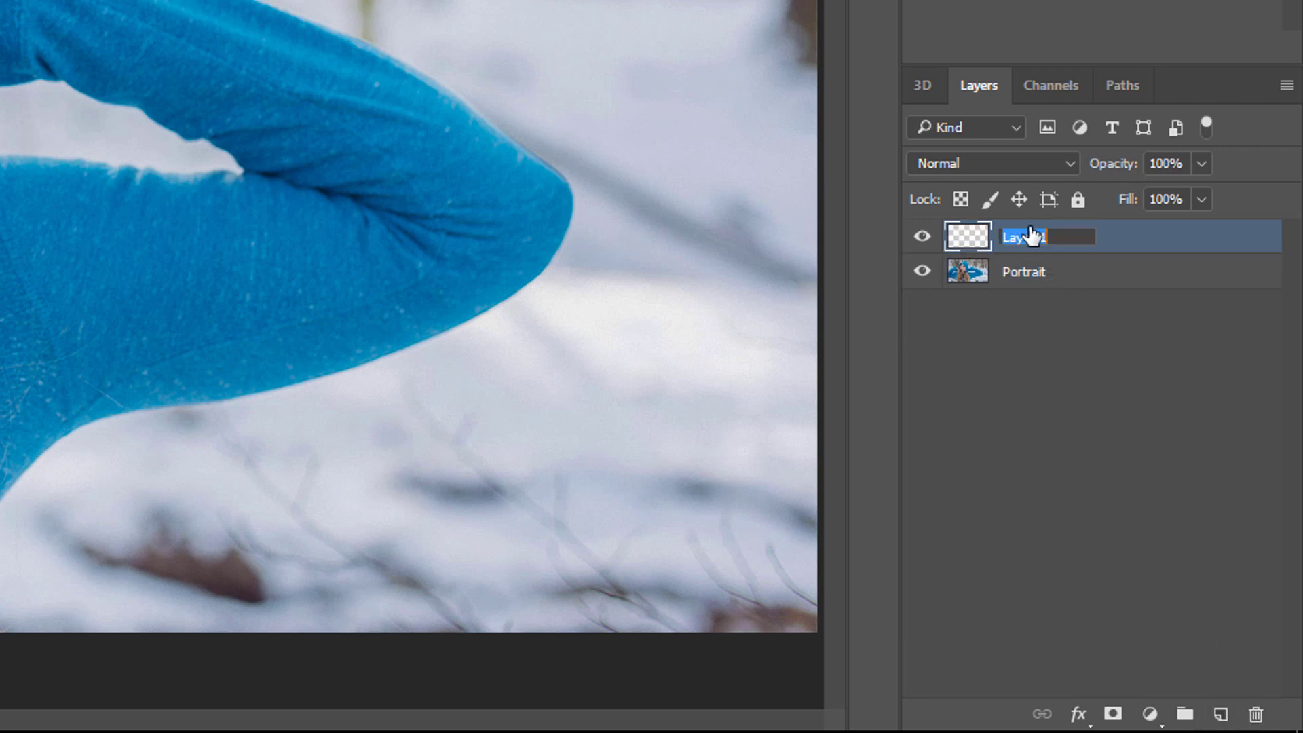
text(Snow)
click(1082, 350)
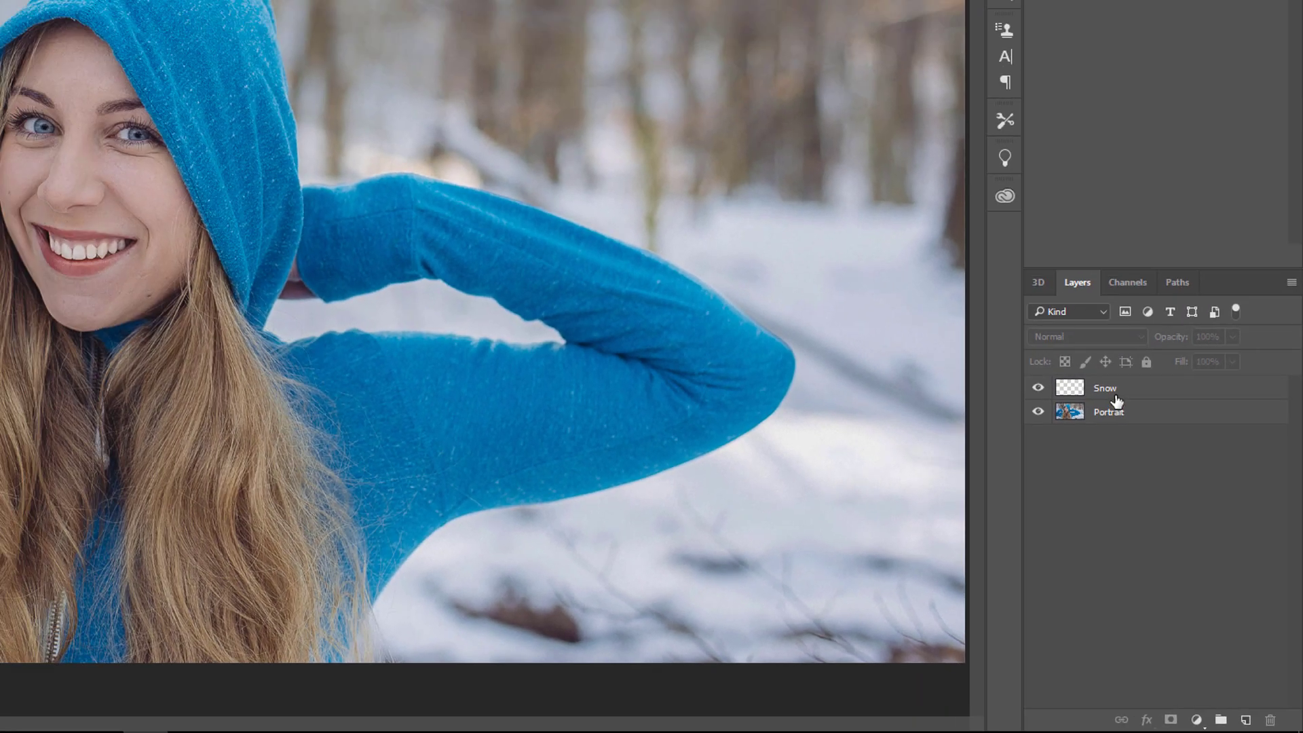
click(1162, 482)
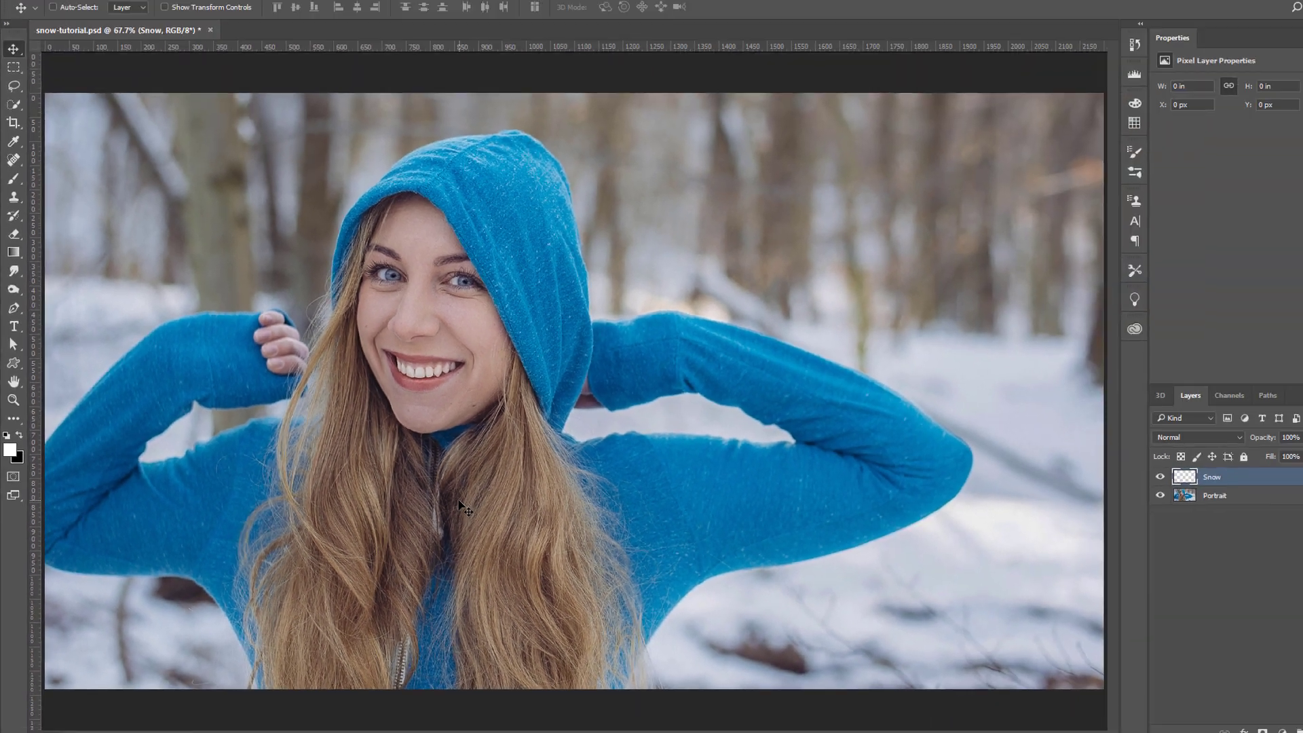
key(alt+BackSpace)
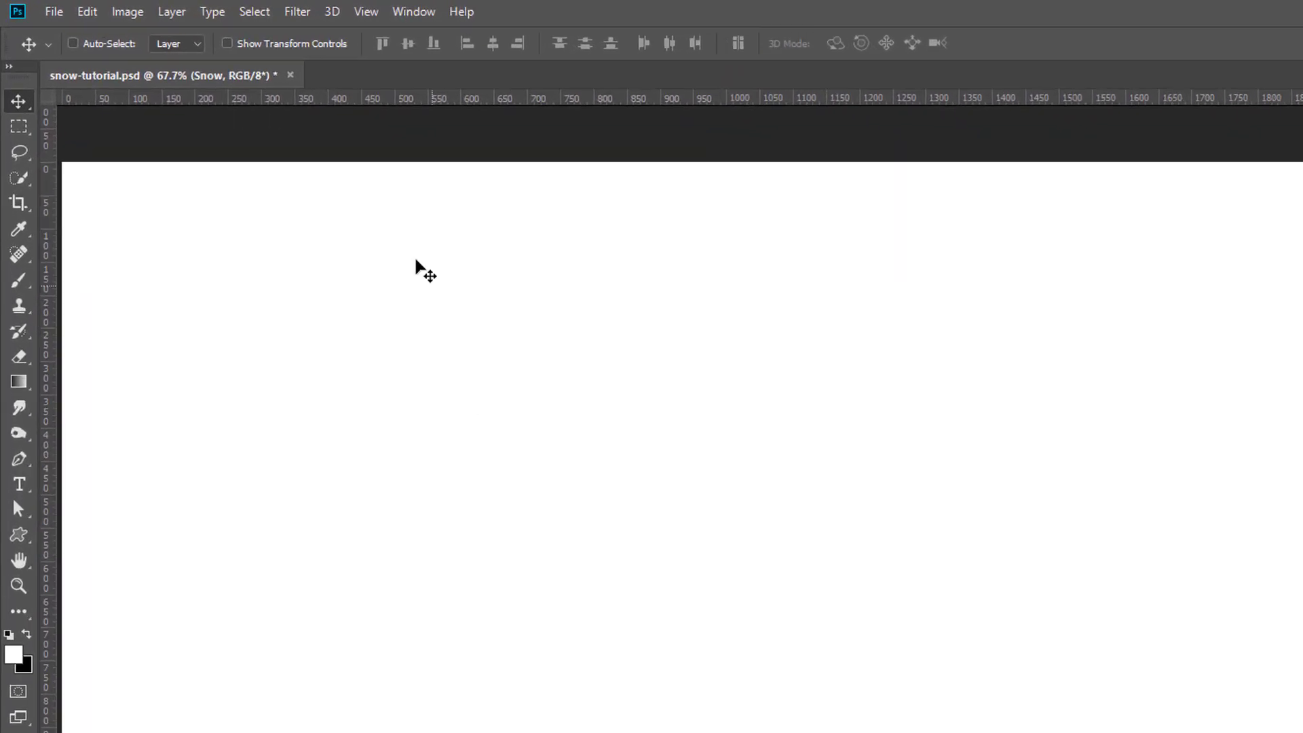
- Apply monochromatic Add Noise to the Snow layer, then a 3 px Gaussian Blur
click(300, 11)
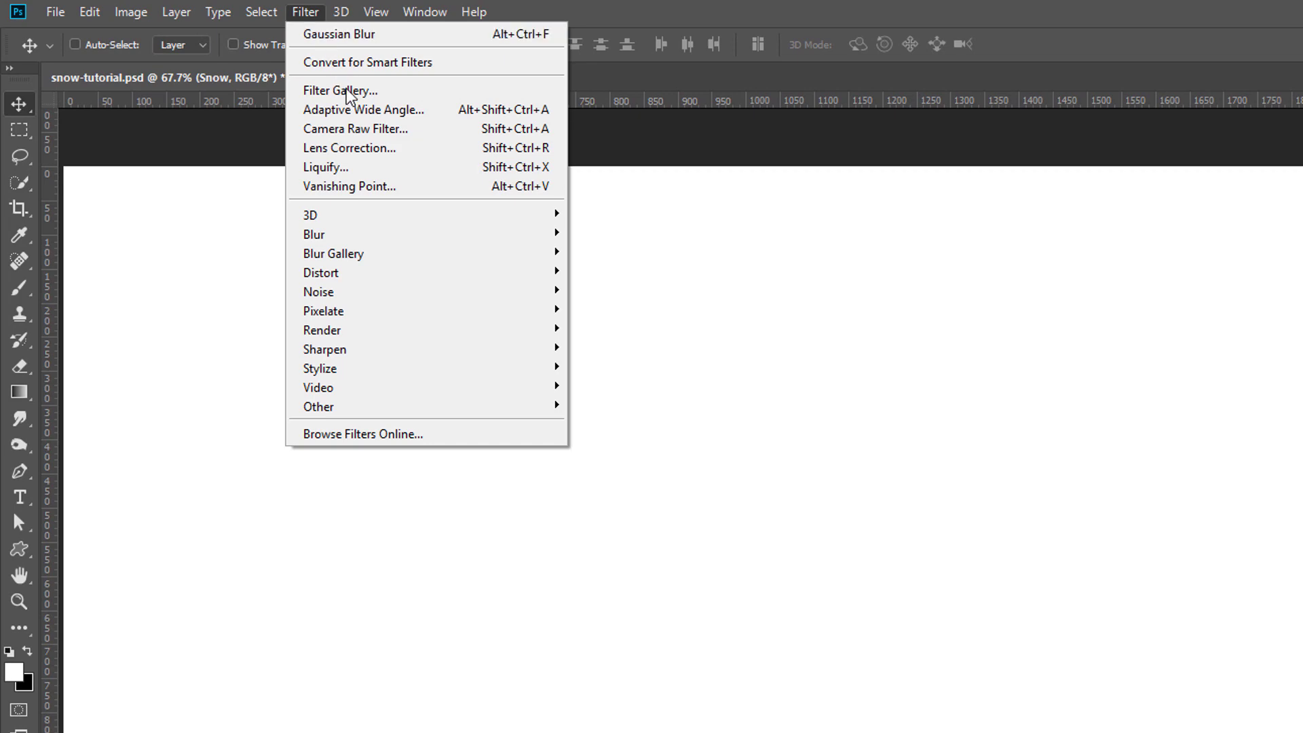
mouse_move(336, 291)
click(270, 296)
mouse_move(1003, 519)
mouse_down()
mouse_move(926, 520)
mouse_move(1003, 517)
mouse_up()
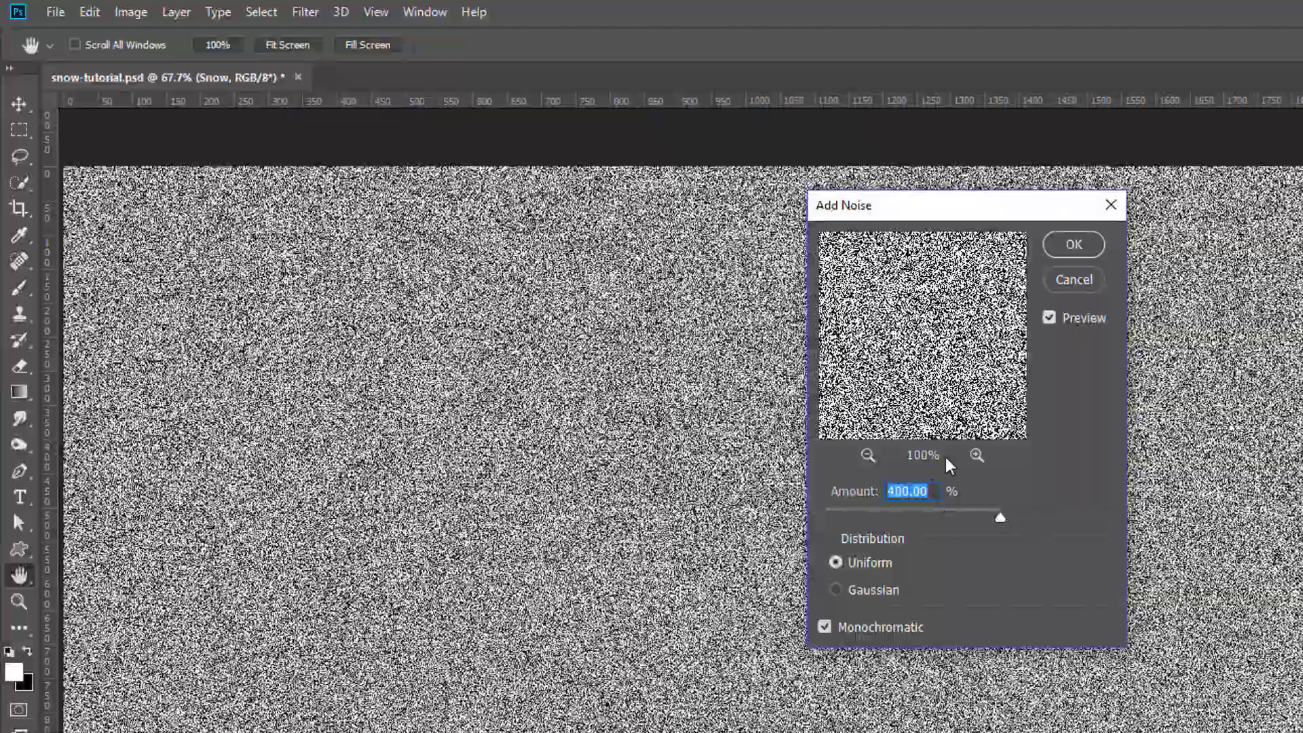
click(1074, 245)
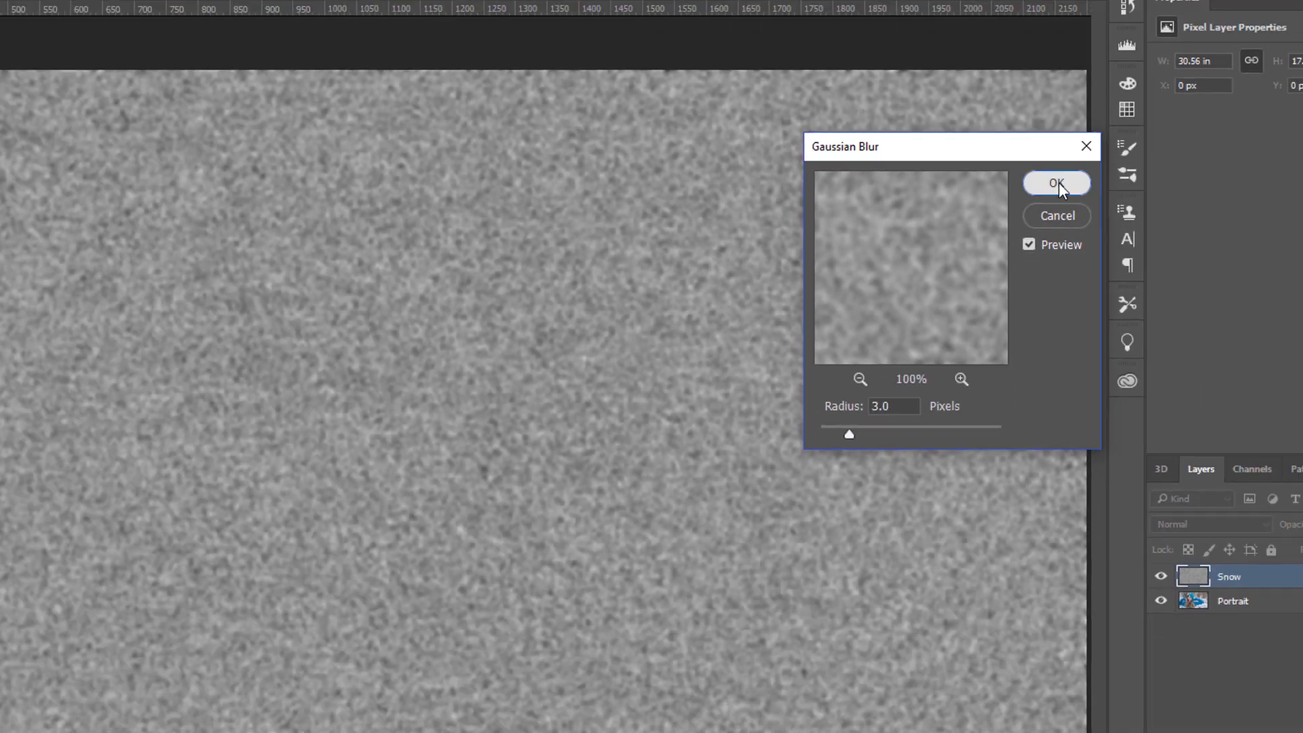
click(1059, 181)
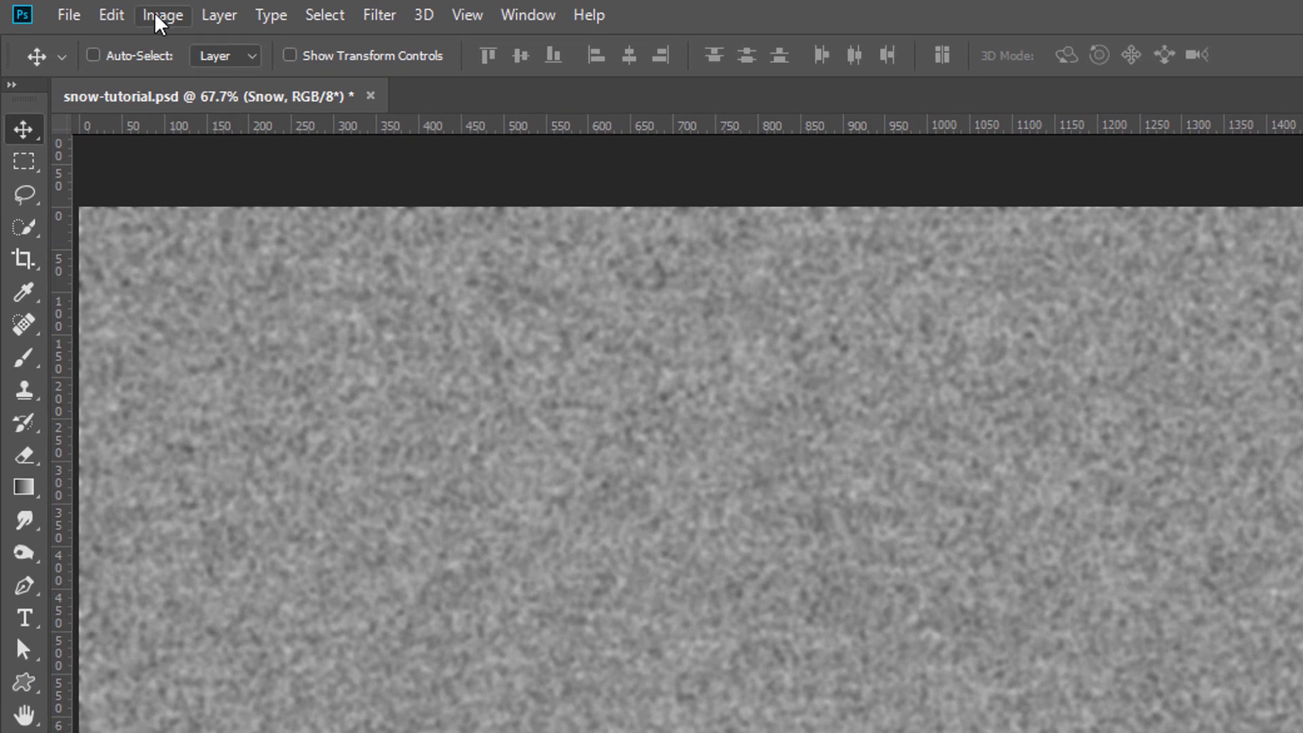
- Apply a Threshold adjustment at level 116 so the noise becomes scattered specks
click(91, 9)
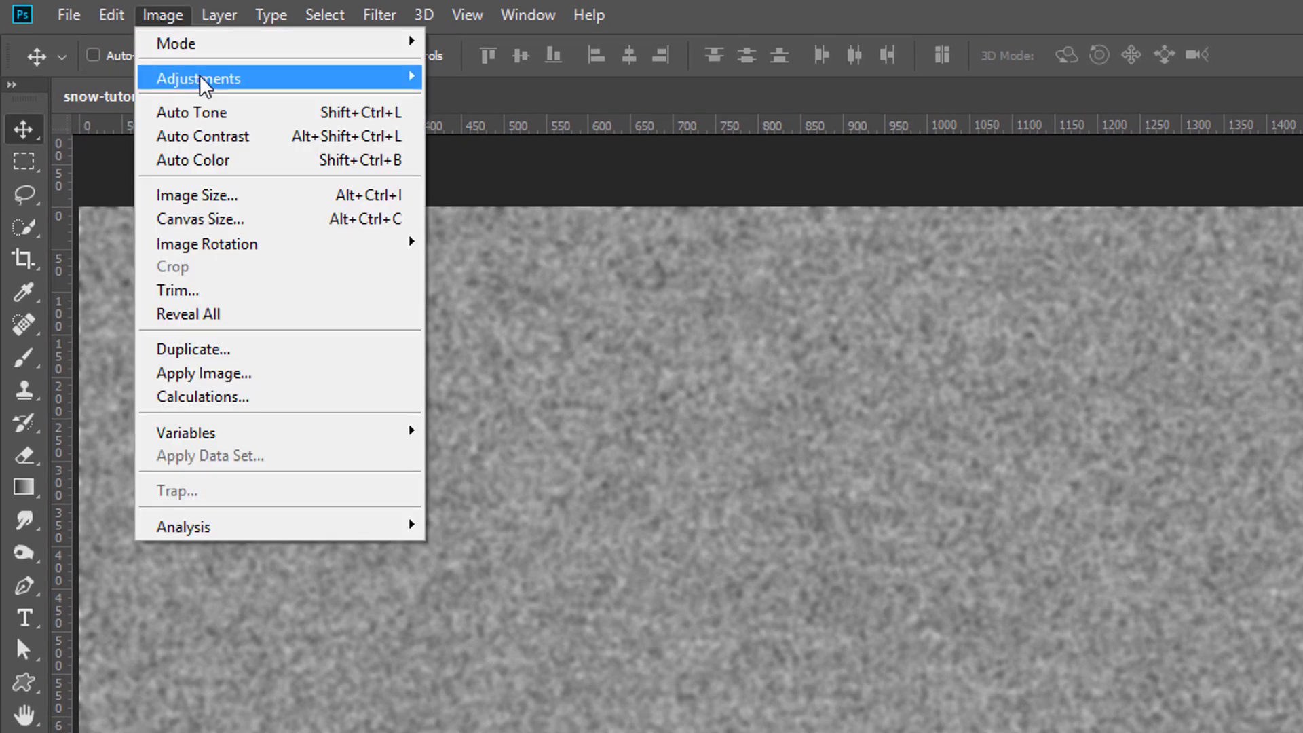
mouse_move(198, 79)
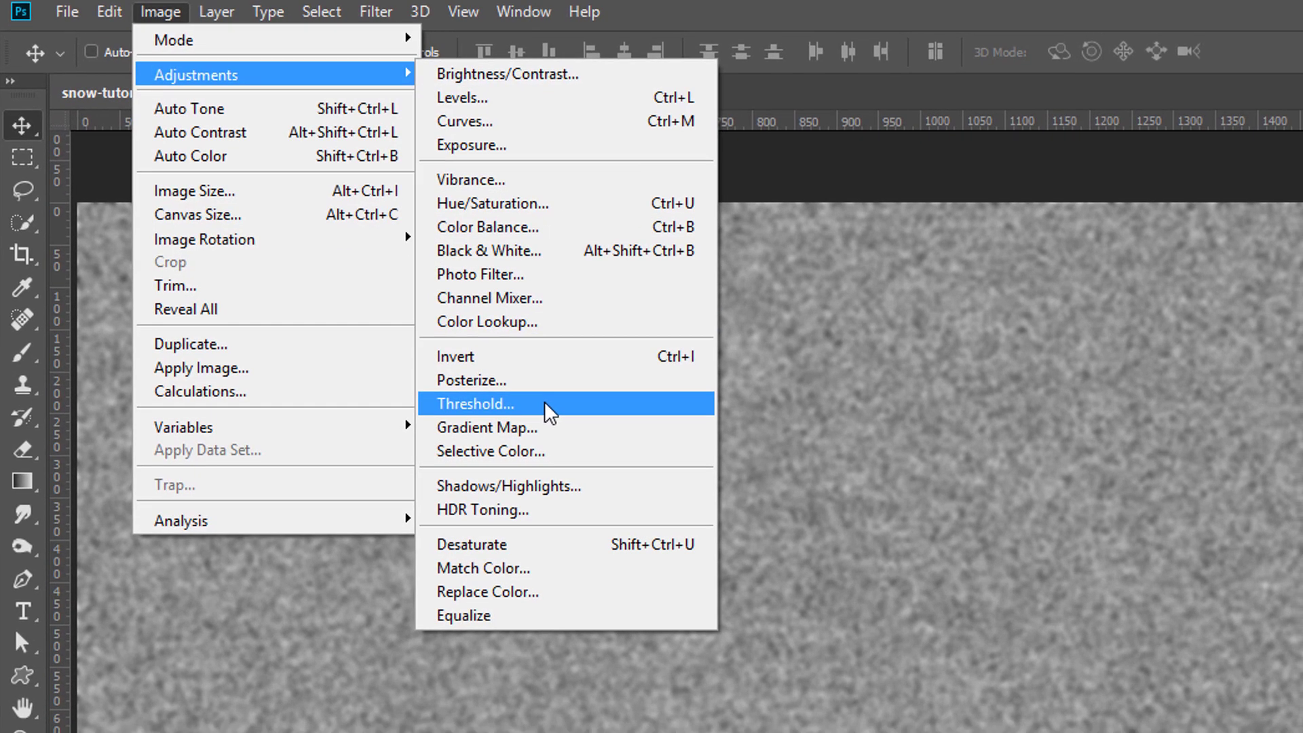
click(544, 408)
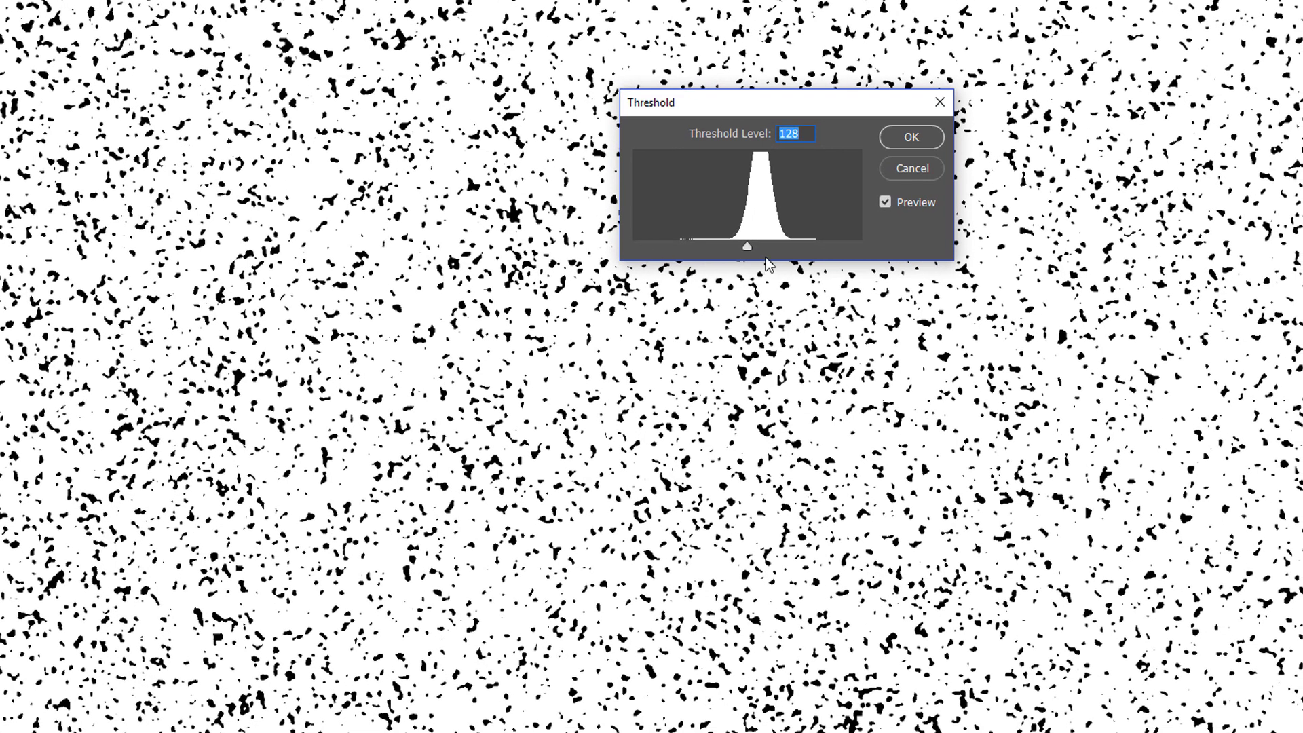
drag(747, 247, 735, 250)
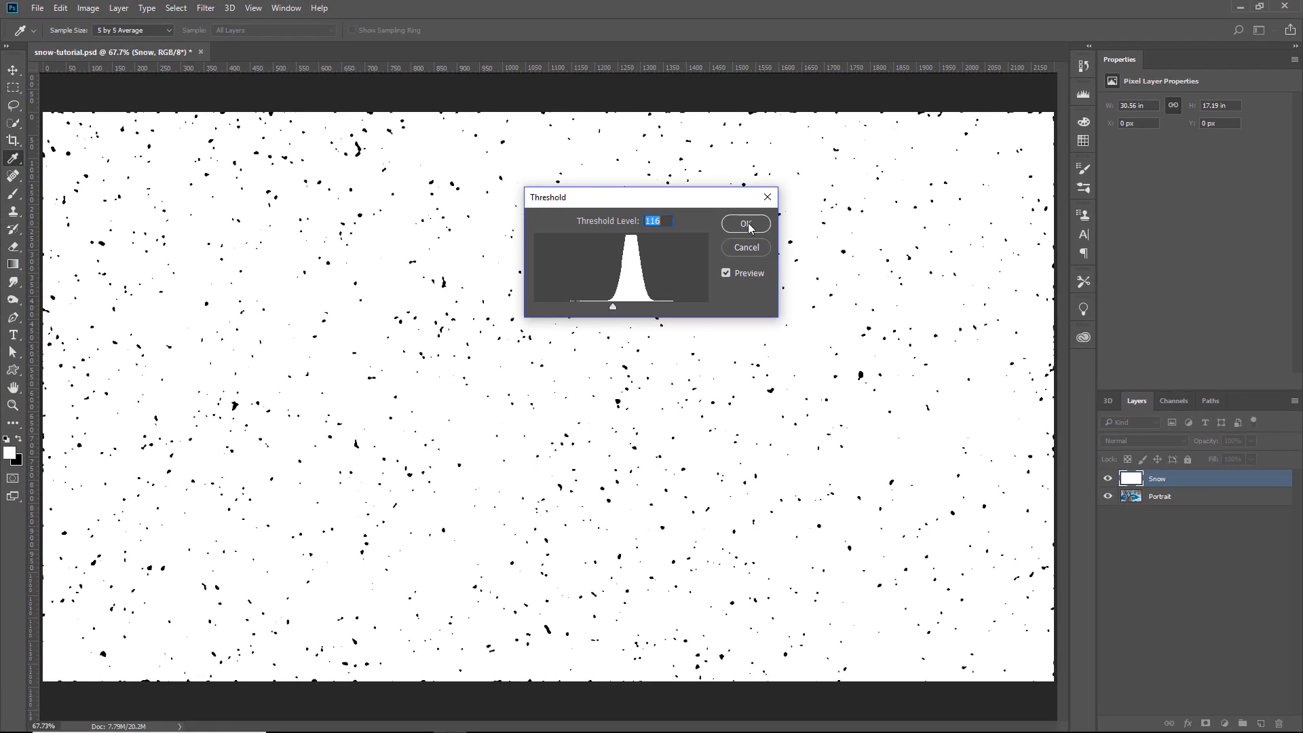
click(748, 223)
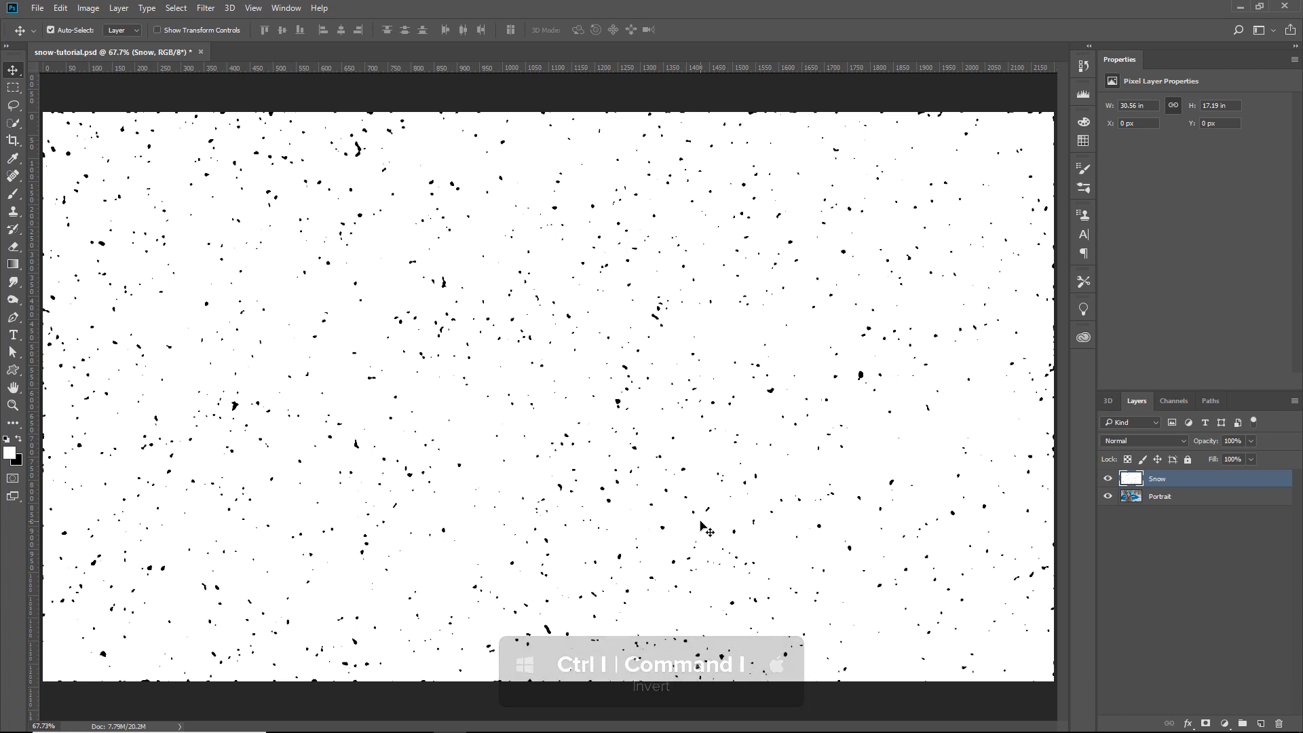
- Invert Snow to white flakes on black, then duplicate it and name the copy Snow CC
key(ctrl+i)
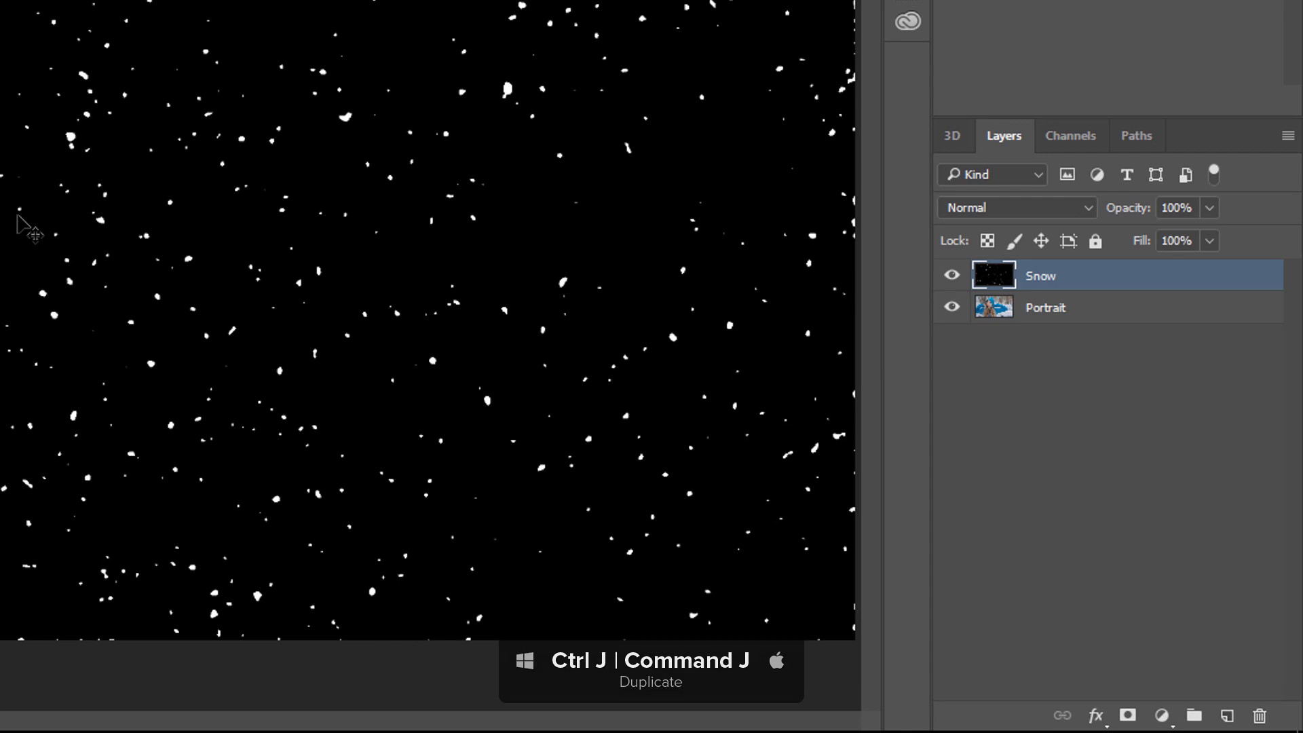
key(ctrl+j)
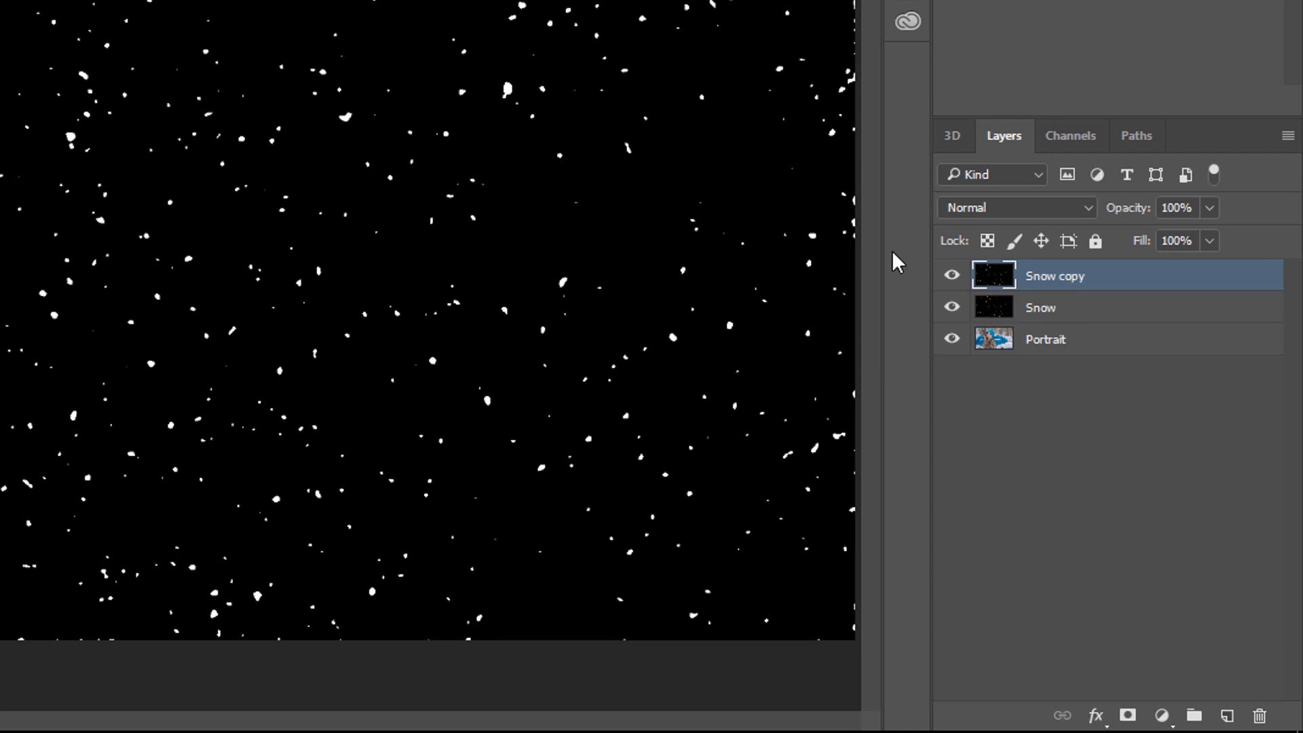
double_click(1073, 276)
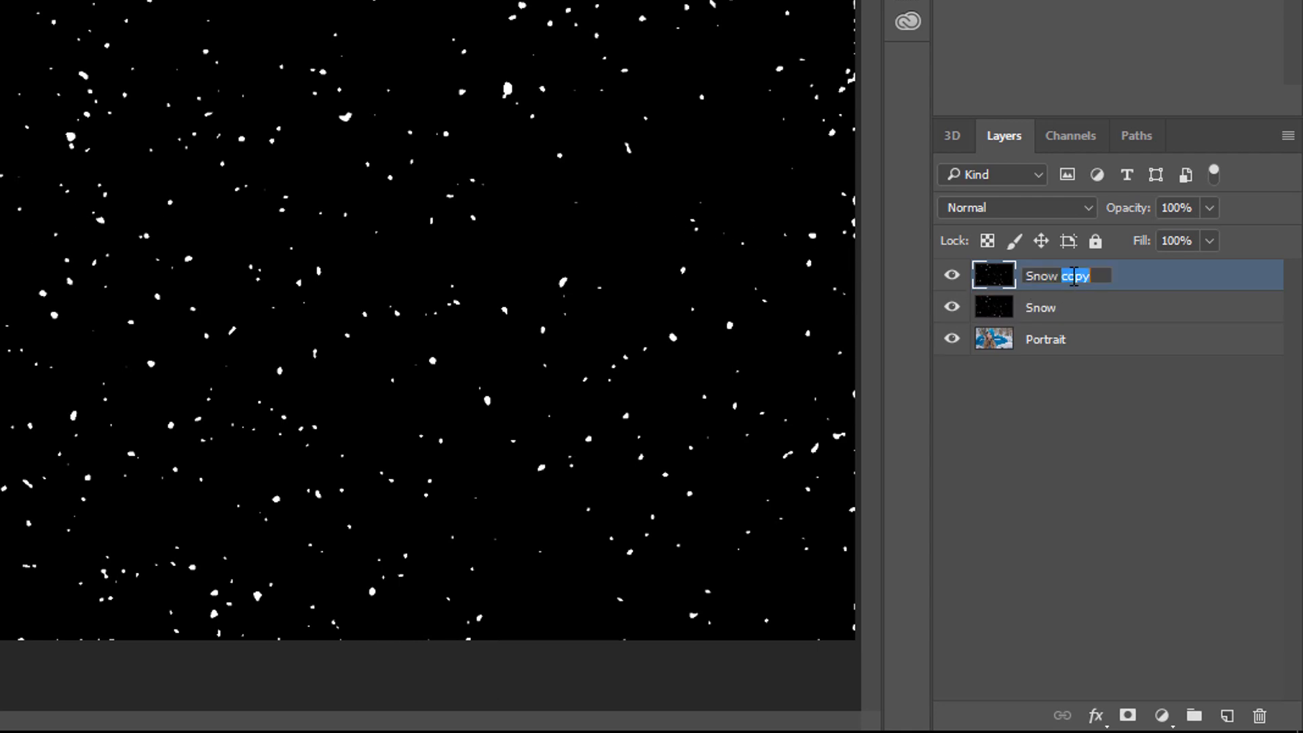
double_click(1074, 276)
text(CC)
click(1071, 307)
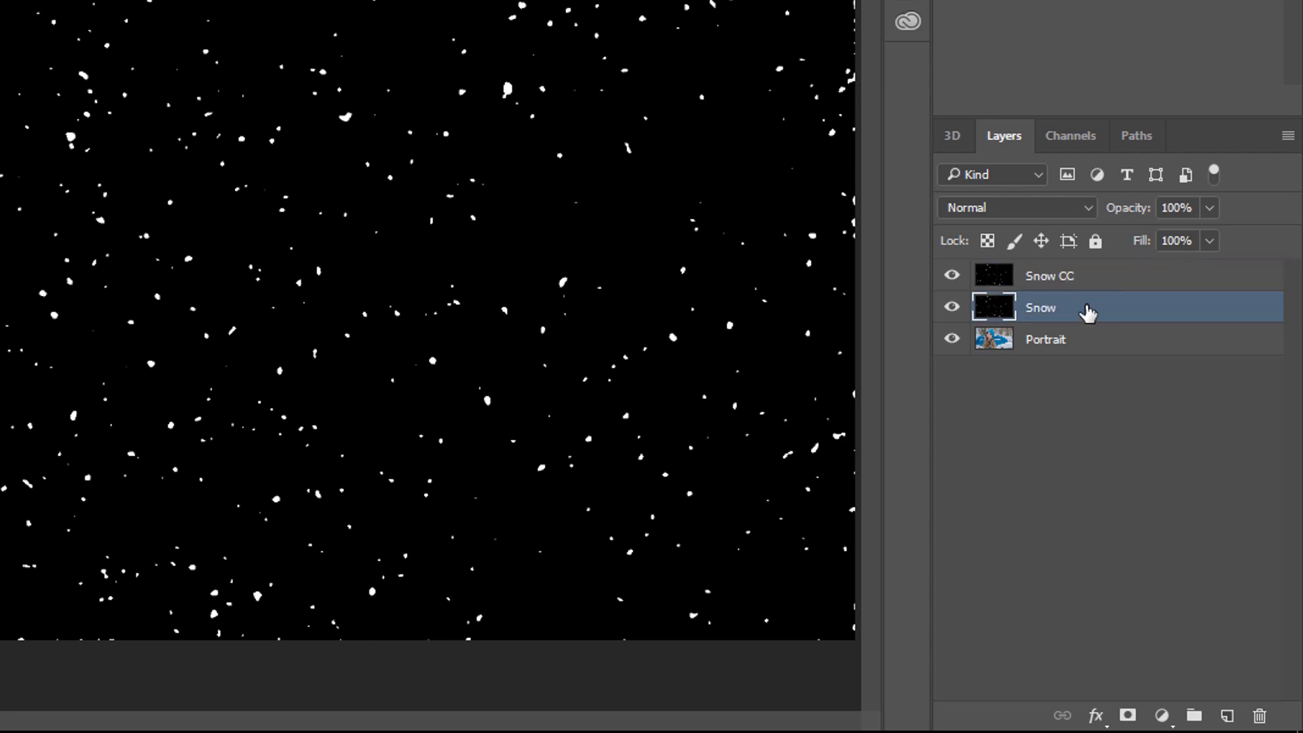
- Hide the Snow CC duplicate and select the Snow layer for further filtering
click(1081, 282)
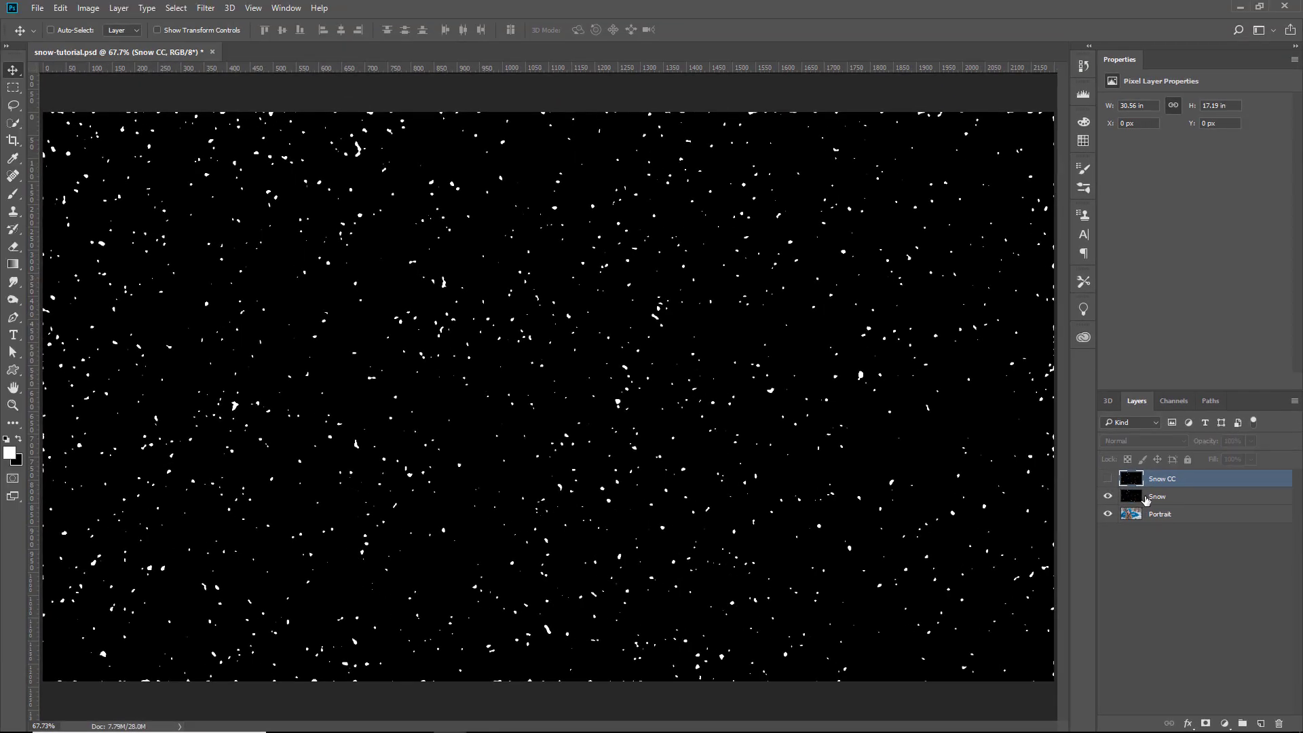
click(1148, 498)
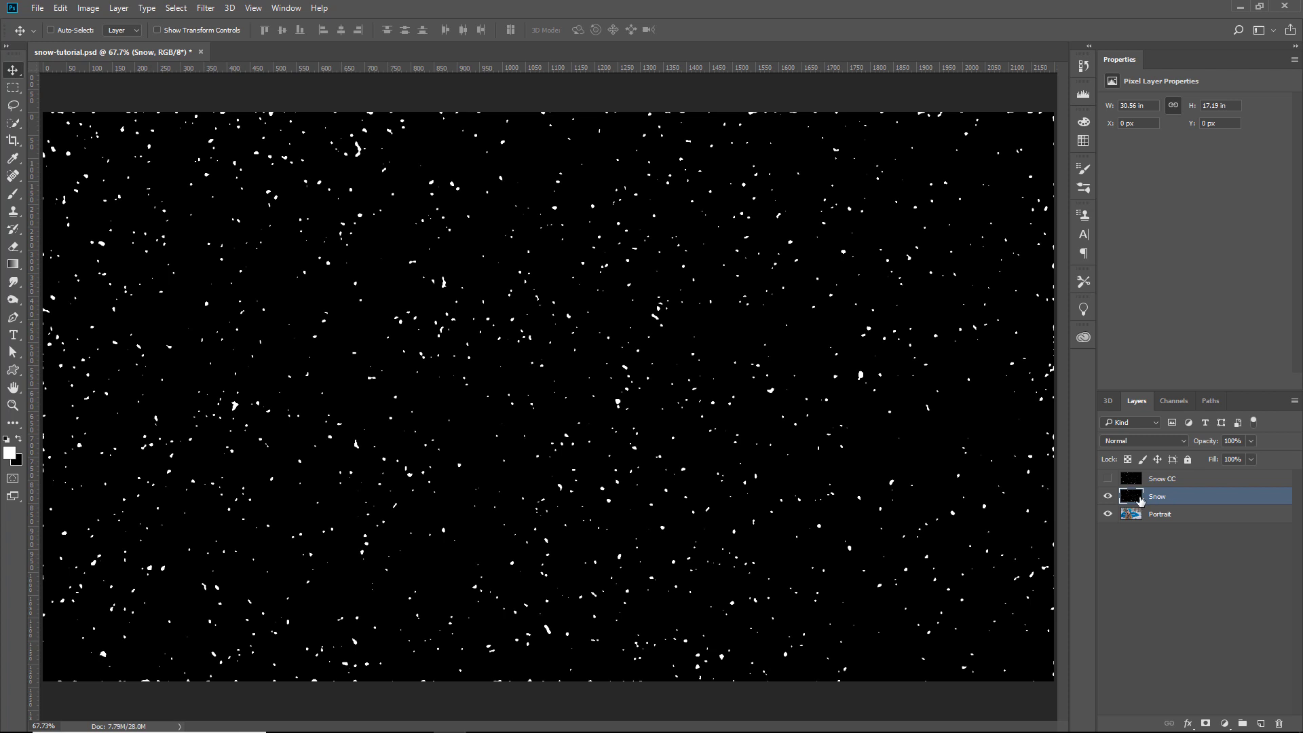
click(1109, 479)
click(1108, 480)
- Apply a Motion Blur to Snow at angle -50° with an 11 px distance
click(208, 8)
mouse_move(244, 158)
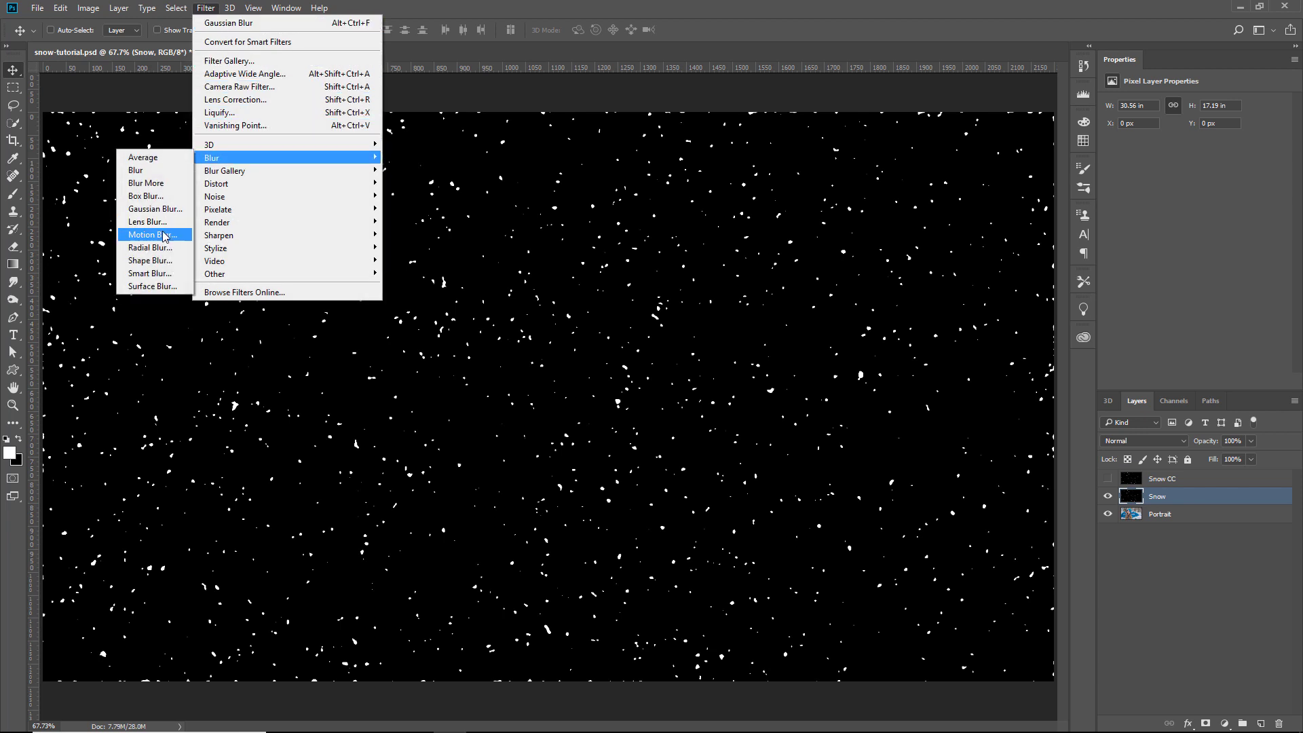
click(163, 238)
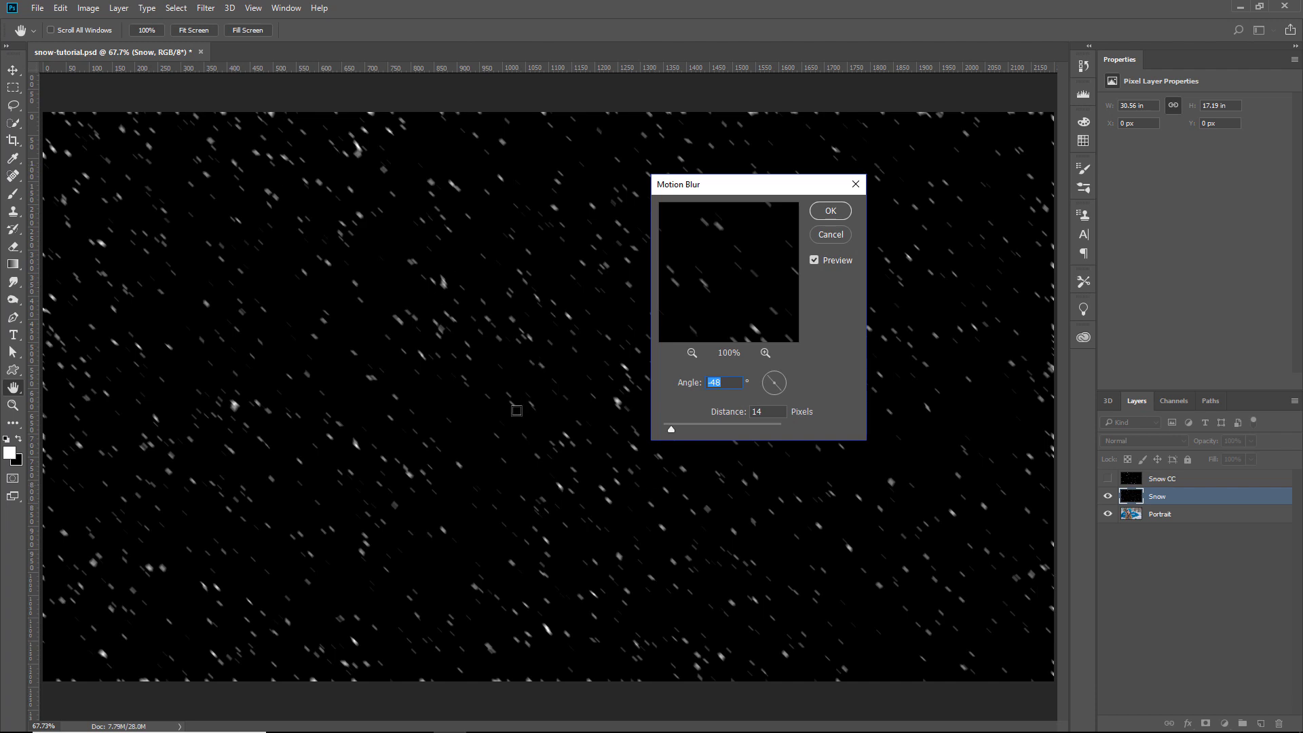
drag(775, 377, 770, 380)
drag(672, 428, 691, 430)
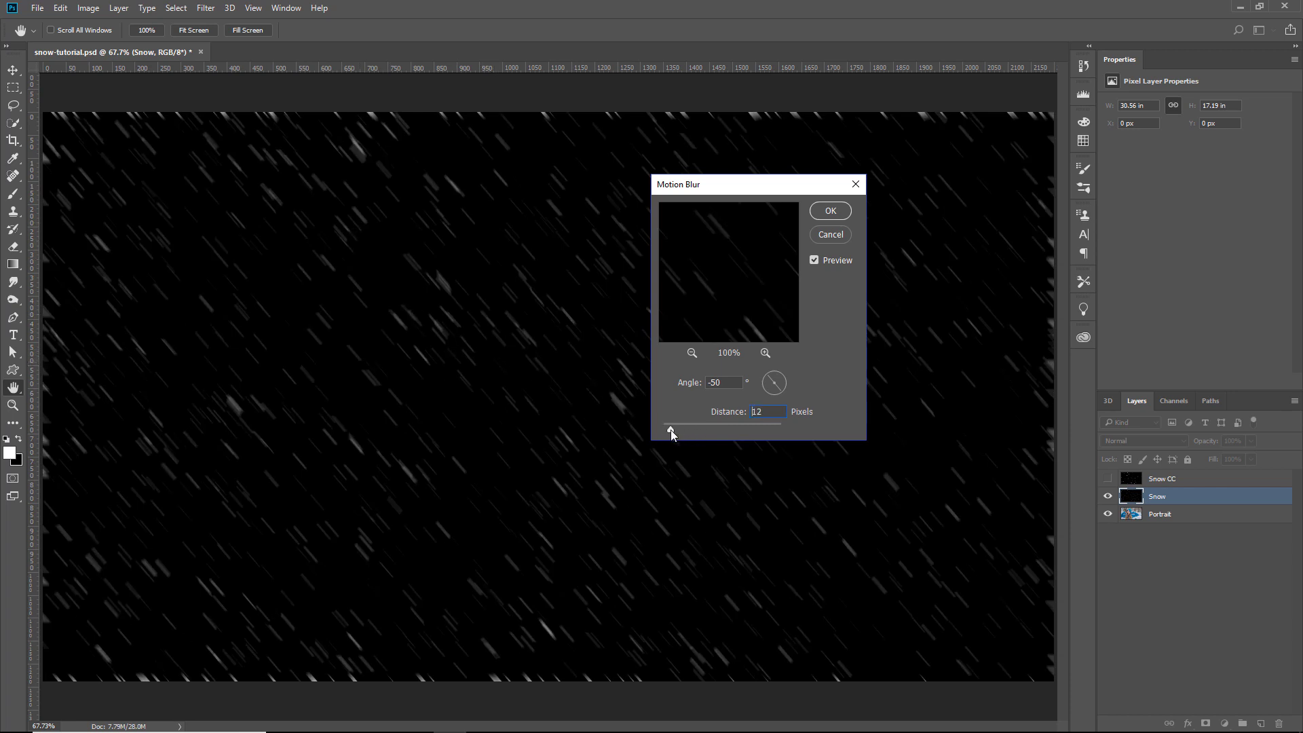
drag(671, 430, 669, 428)
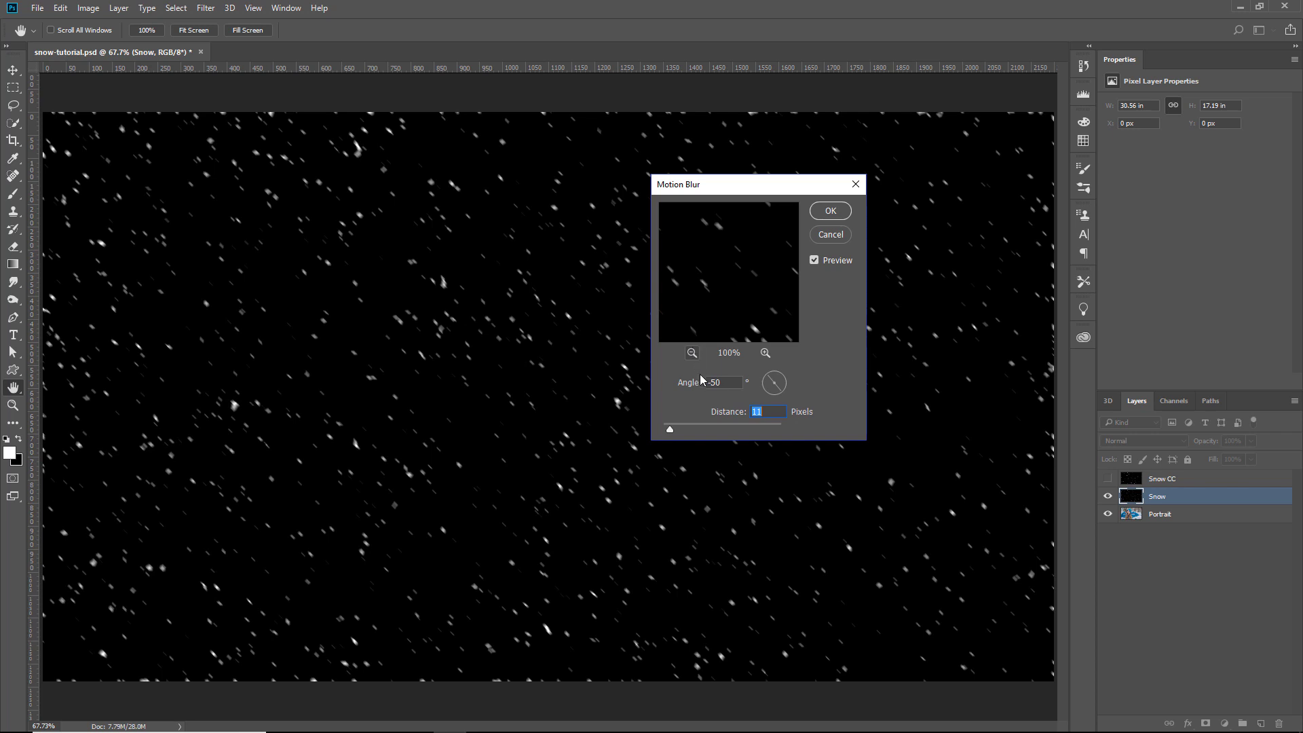
click(828, 213)
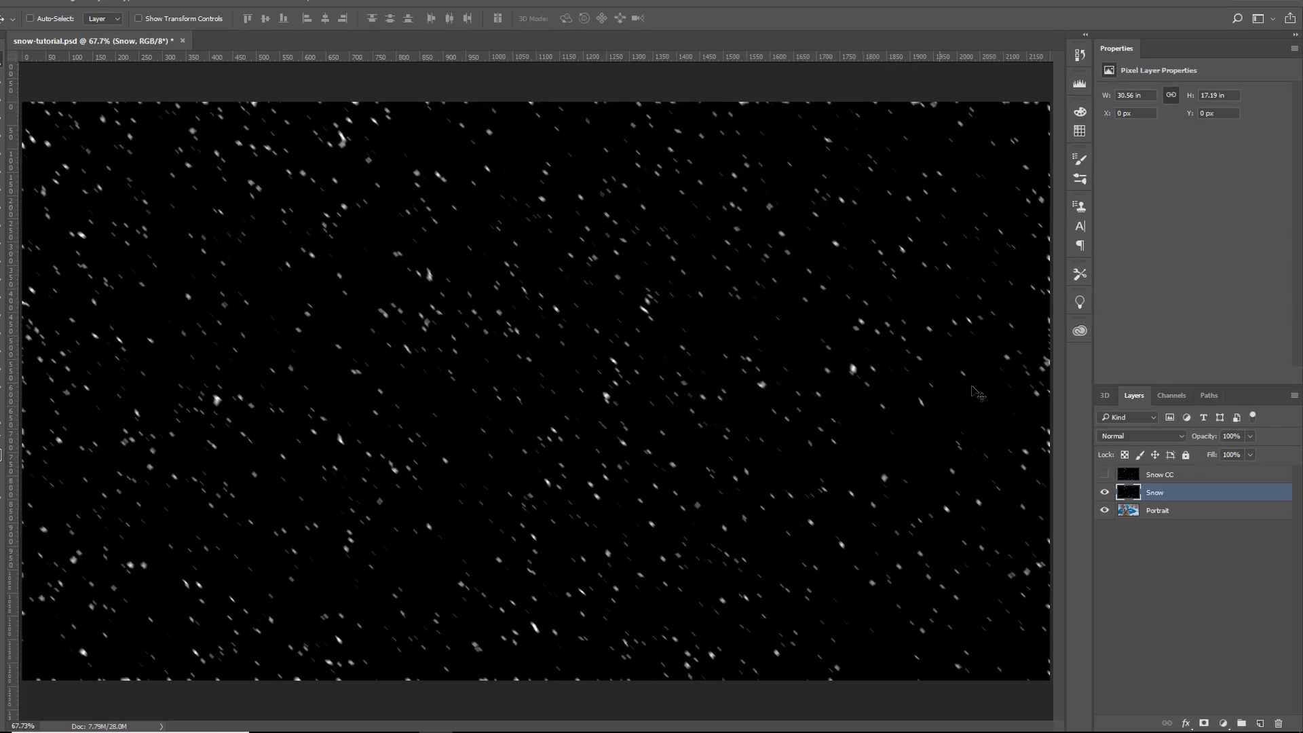
- Set the Snow layer to Screen blend mode and duplicate it
click(1118, 444)
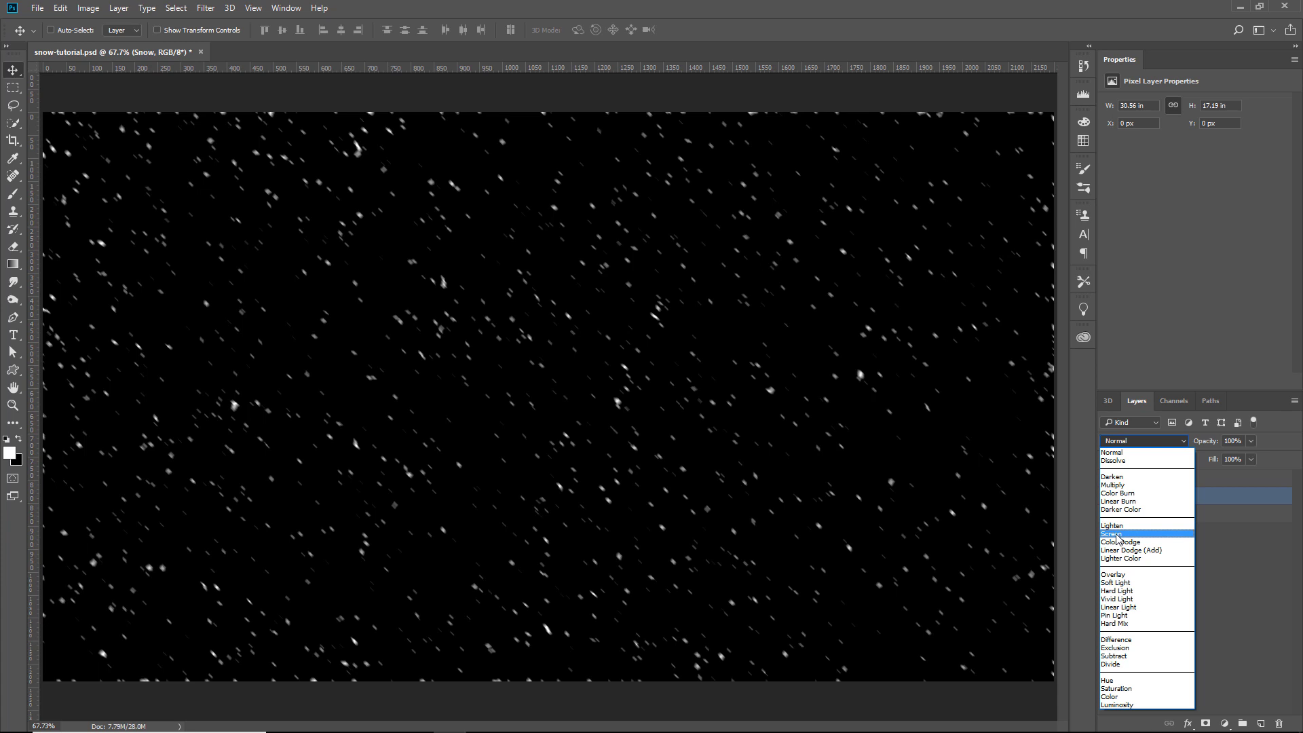
click(1117, 535)
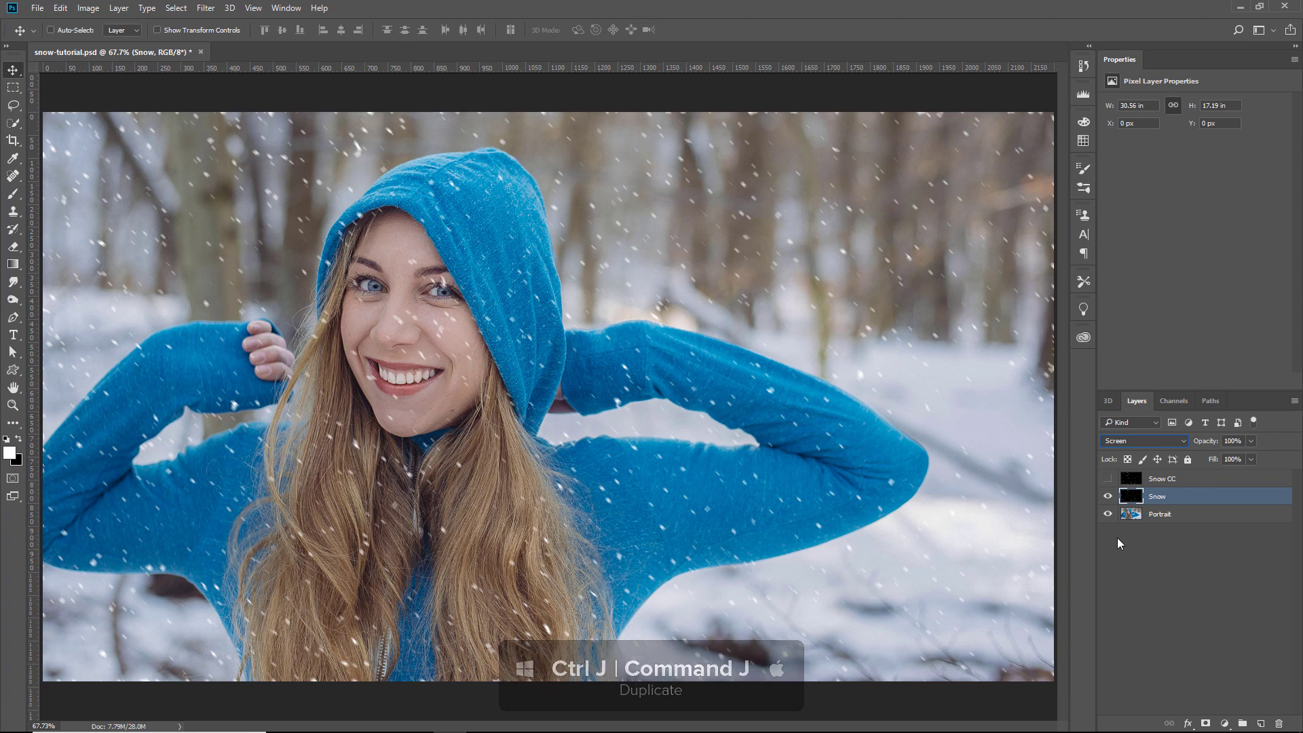
key(ctrl+j)
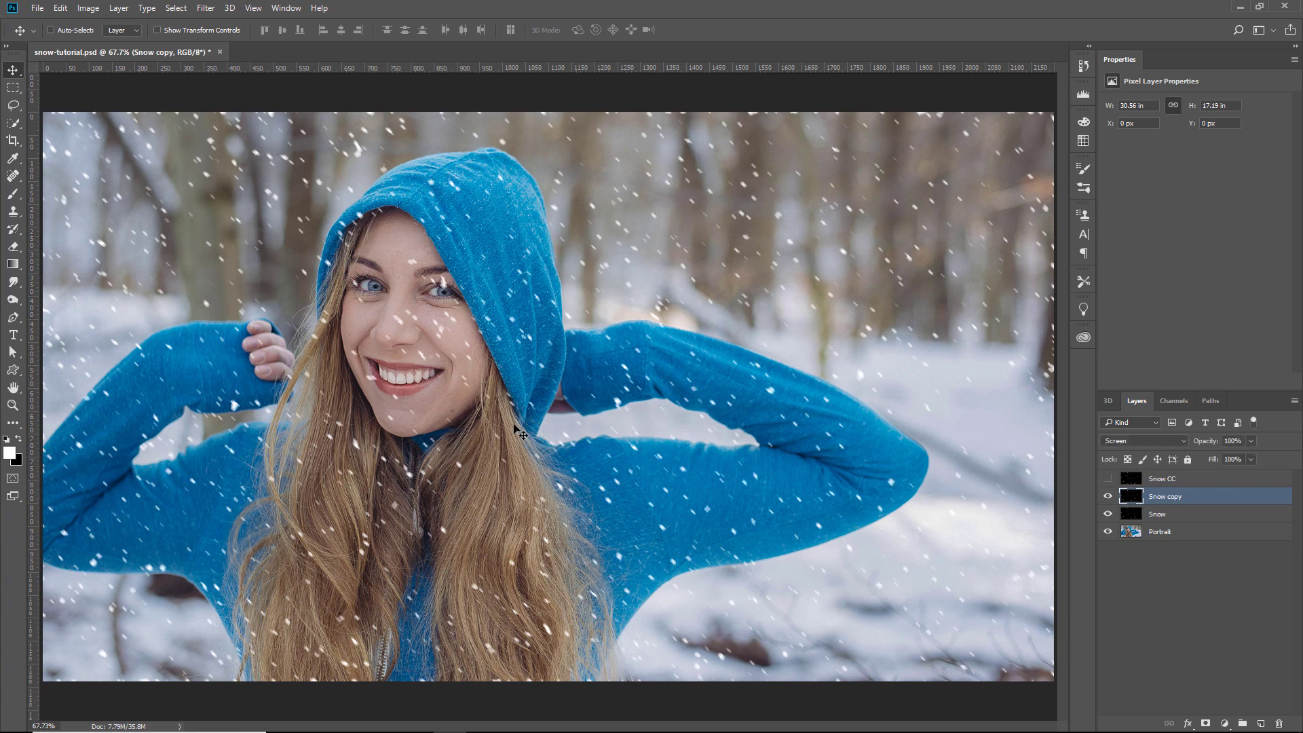
scroll(510, 418, down, 2)
scroll(509, 418, down, 2)
scroll(512, 418, down, 2)
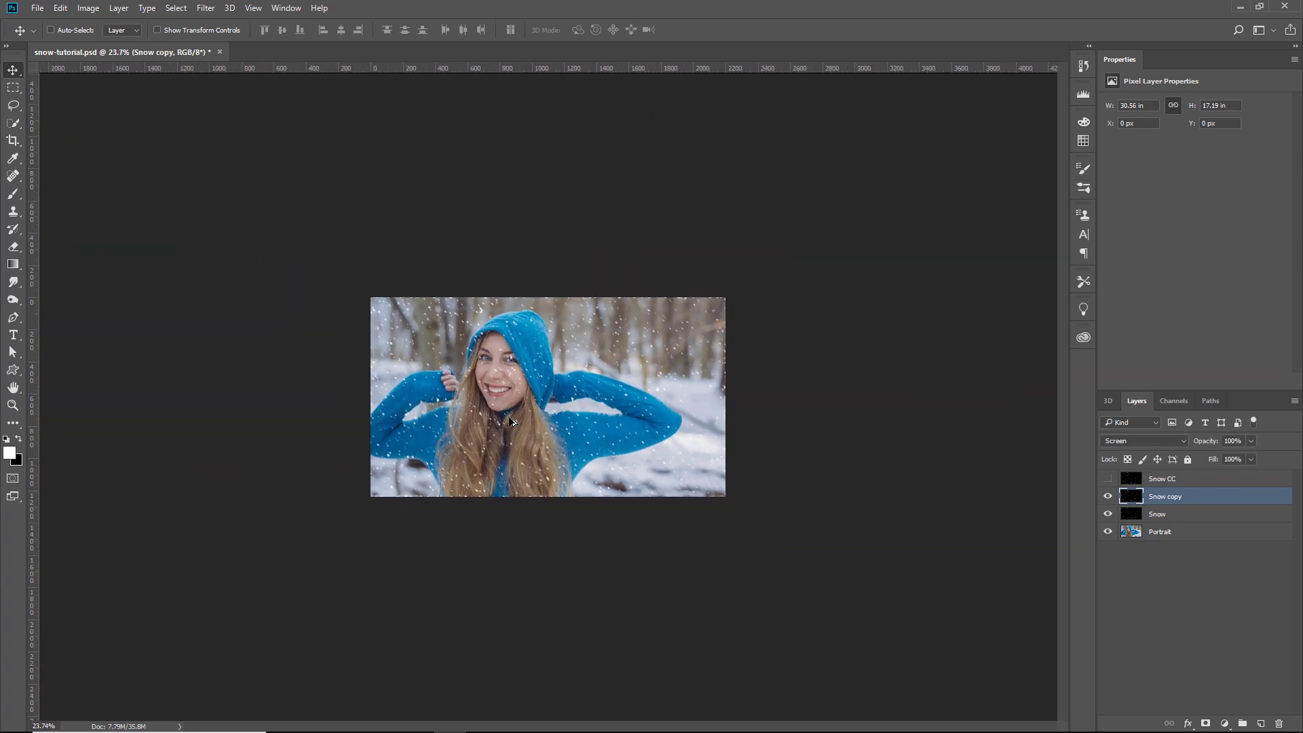
scroll(512, 419, down, 1)
scroll(512, 419, down, 1)
scroll(513, 419, down, 1)
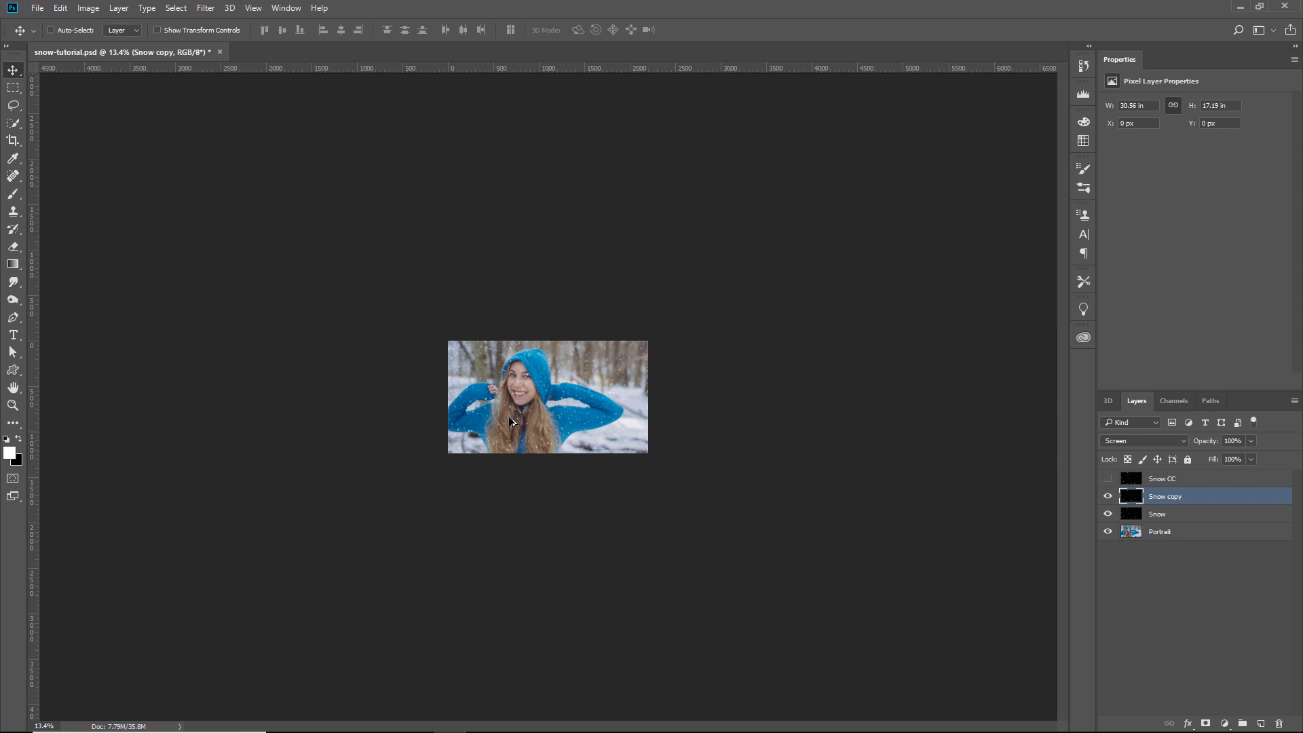
- Scale the Snow copy proportionally from the centre to about 403% for bigger flakes
key(ctrl+t)
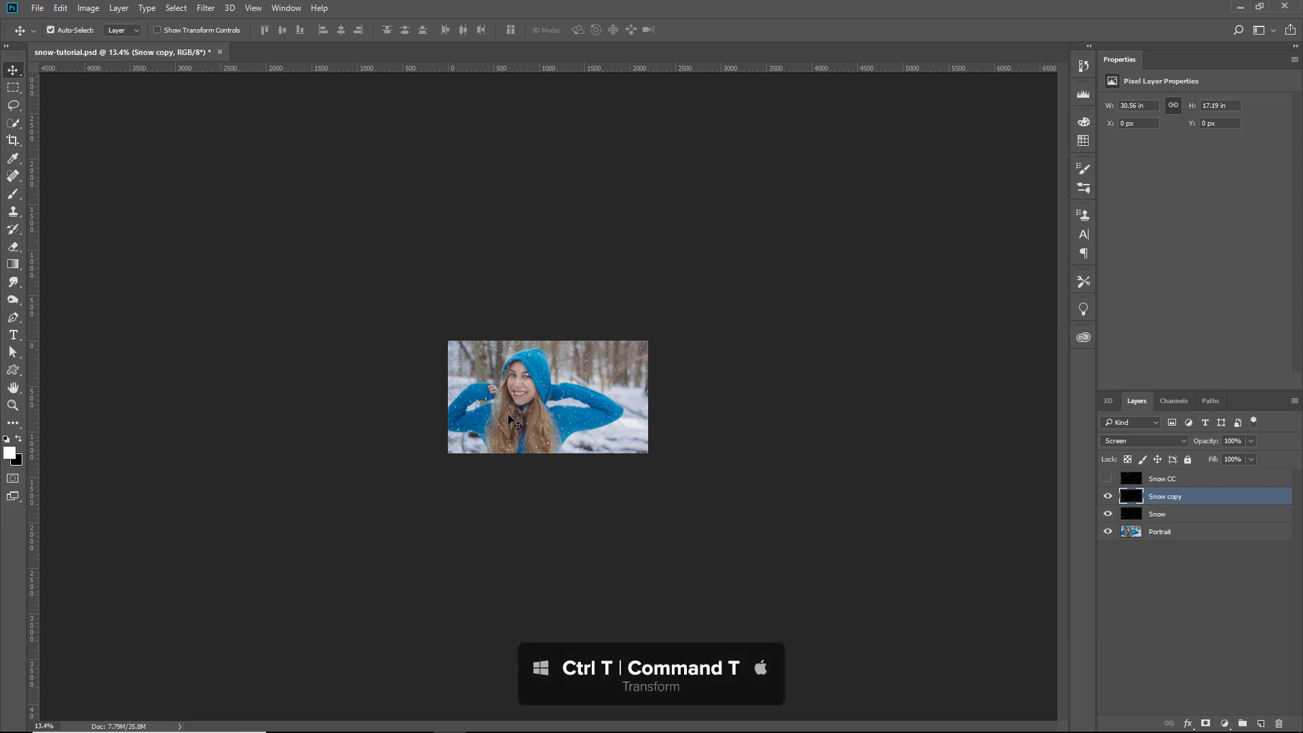
key(shift+alt)
drag(652, 336, 985, 230)
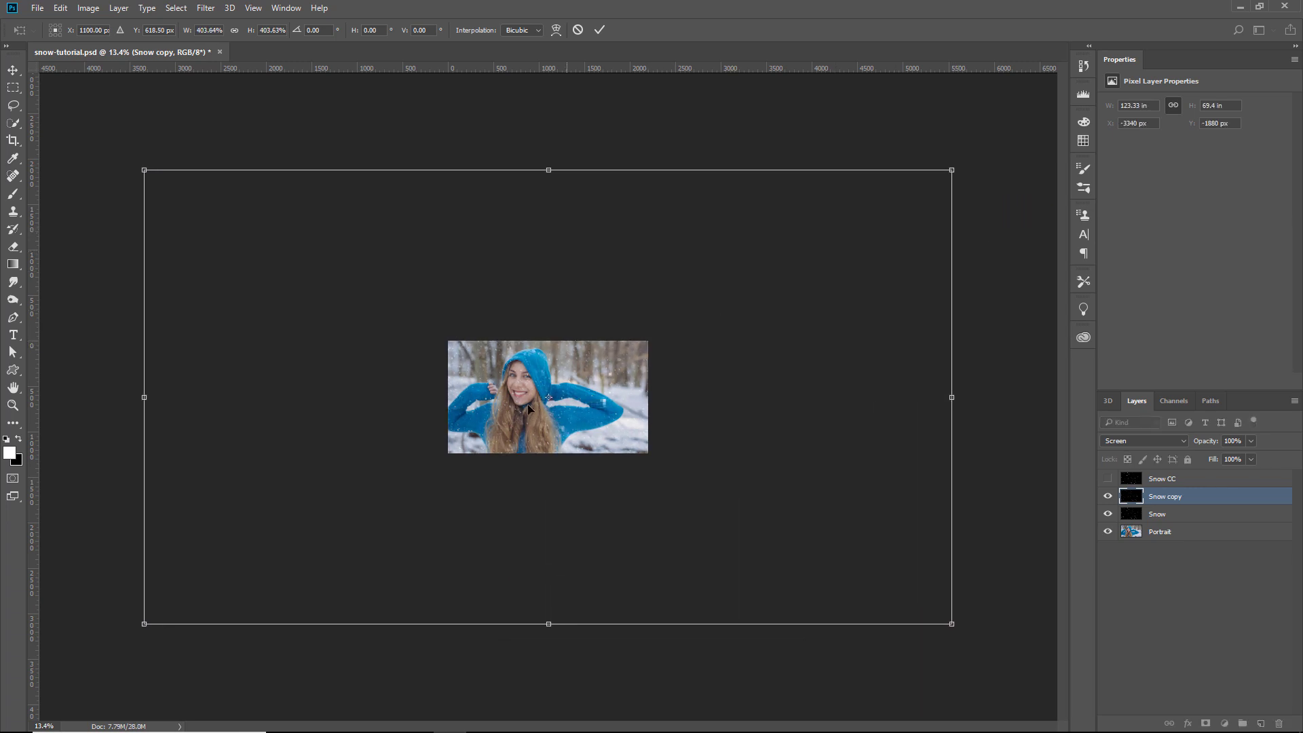
key(Return)
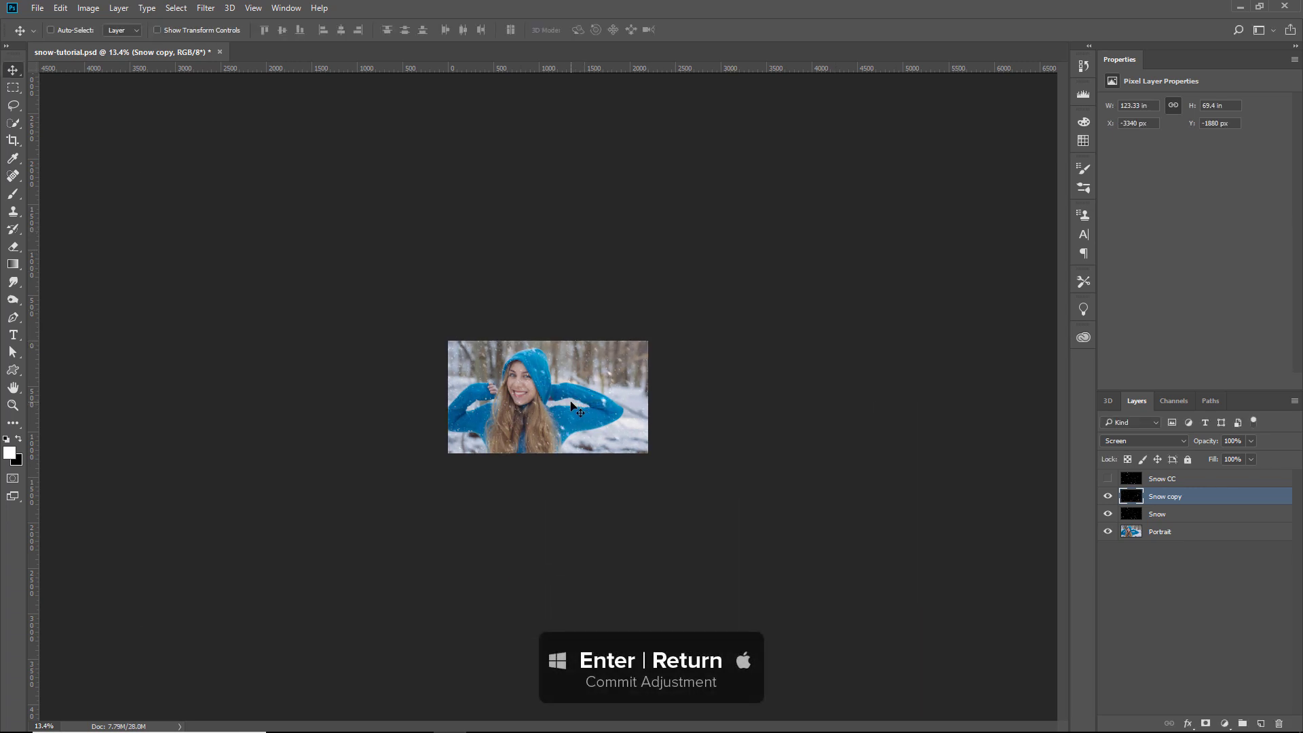
scroll(570, 404, up, 2)
scroll(570, 405, up, 2)
scroll(569, 404, up, 1)
scroll(570, 404, up, 1)
scroll(569, 404, up, 1)
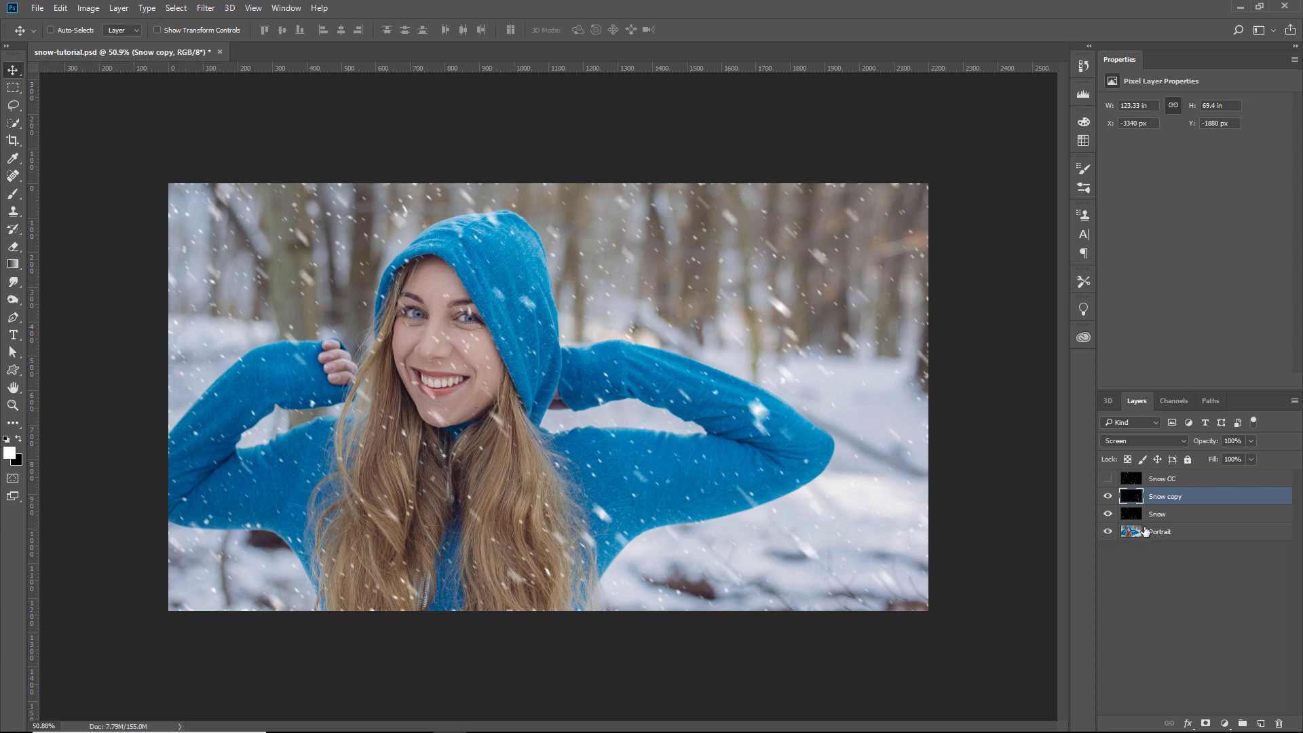
- Rename the enlarged Snow copy layer to Snow near and reselect the Snow layer
double_click(1173, 496)
double_click(1172, 496)
text(near)
click(1174, 603)
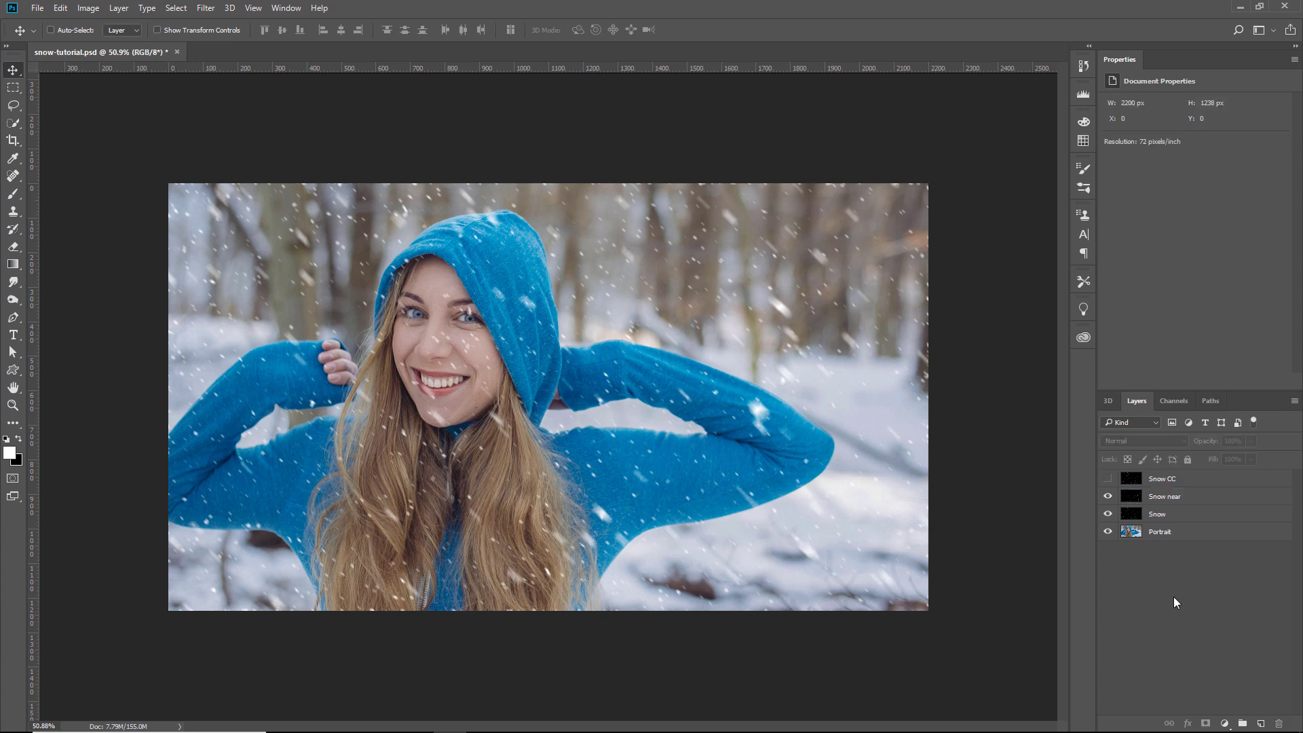
click(1166, 516)
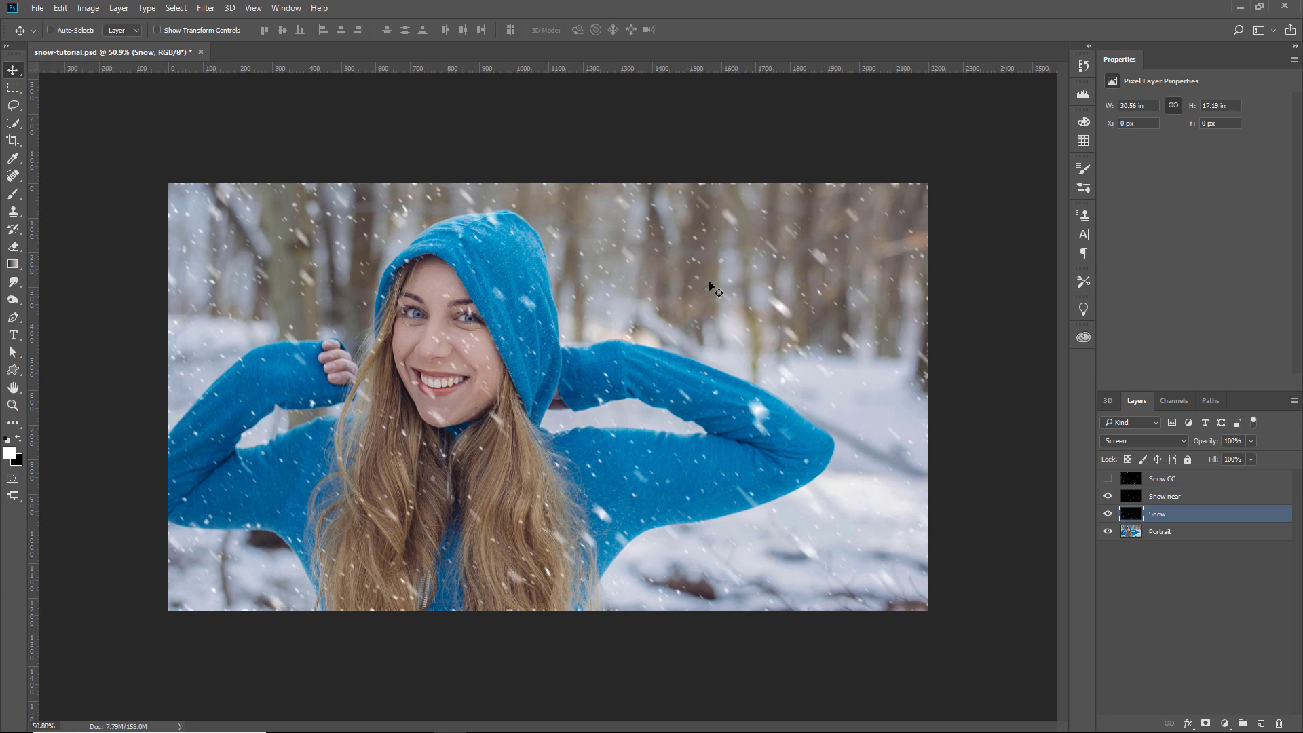
- Free-transform the Snow near layer, rotating it about 7° clockwise, and commit
click(1179, 500)
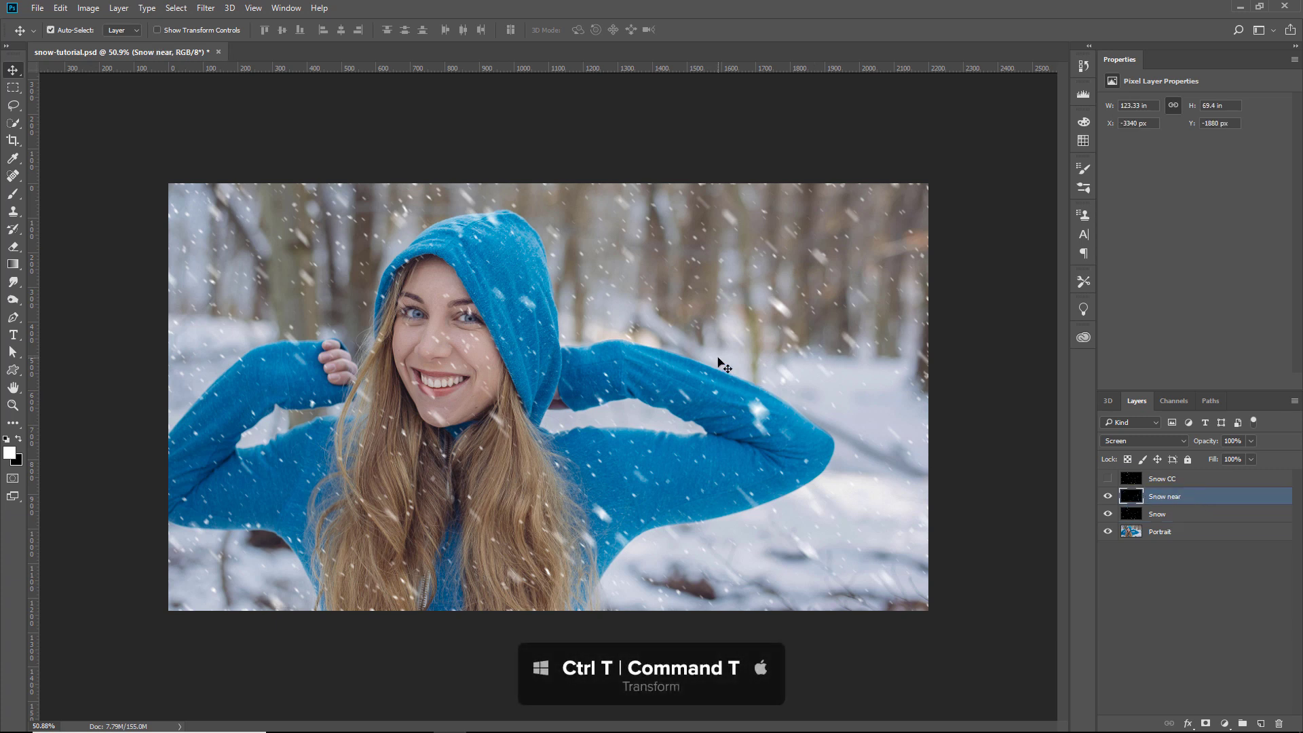
key(ctrl+t)
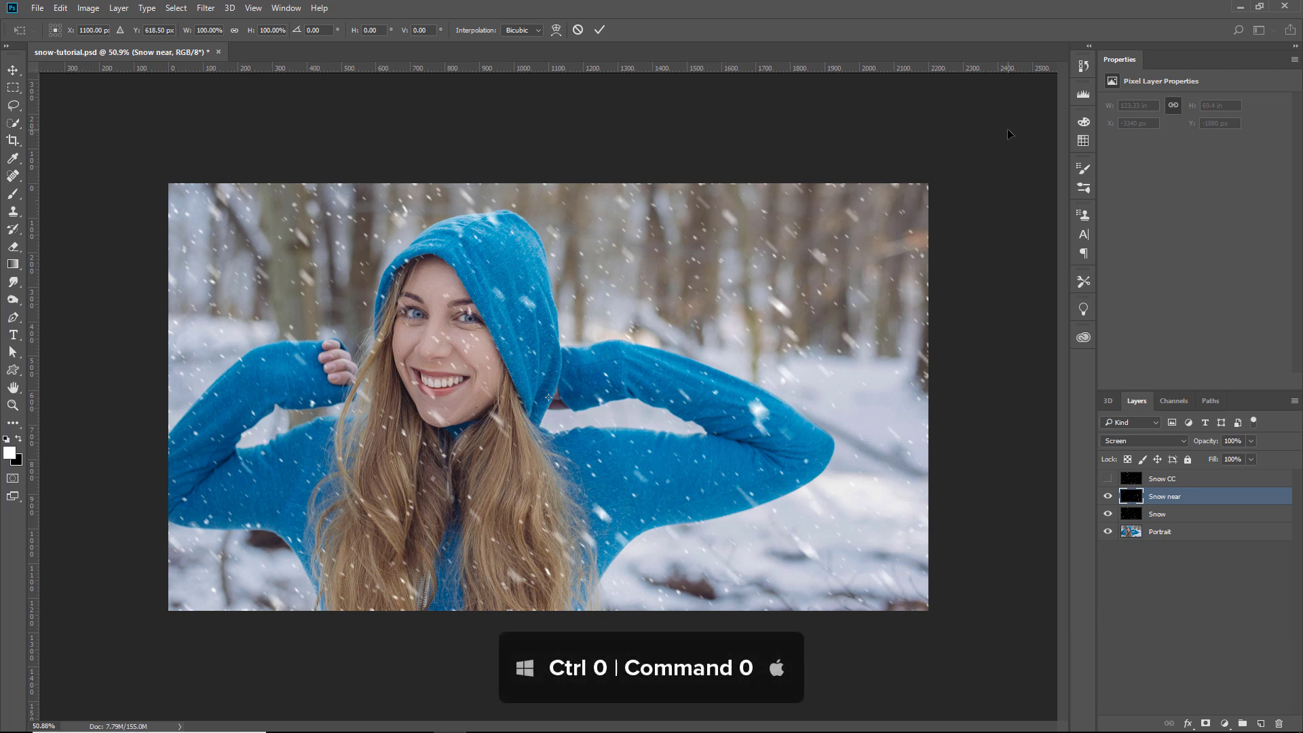
key(ctrl+0)
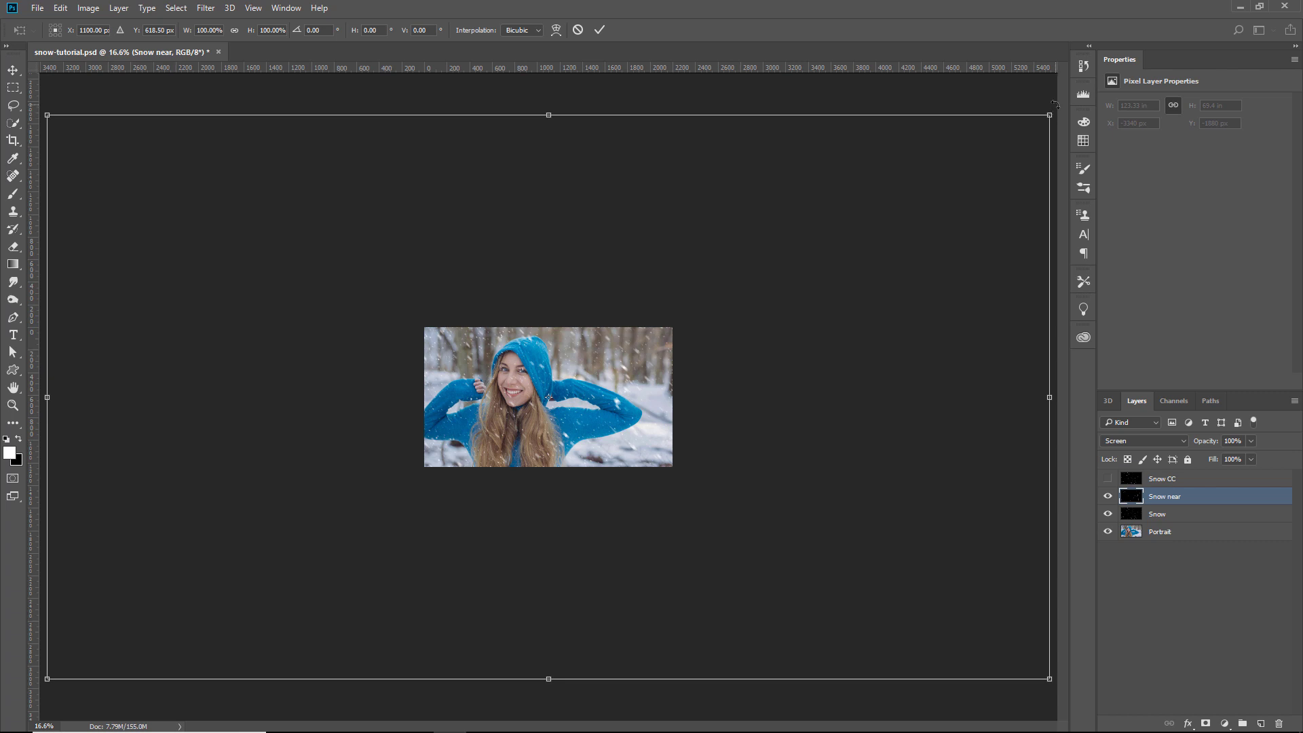
drag(1054, 105, 1061, 142)
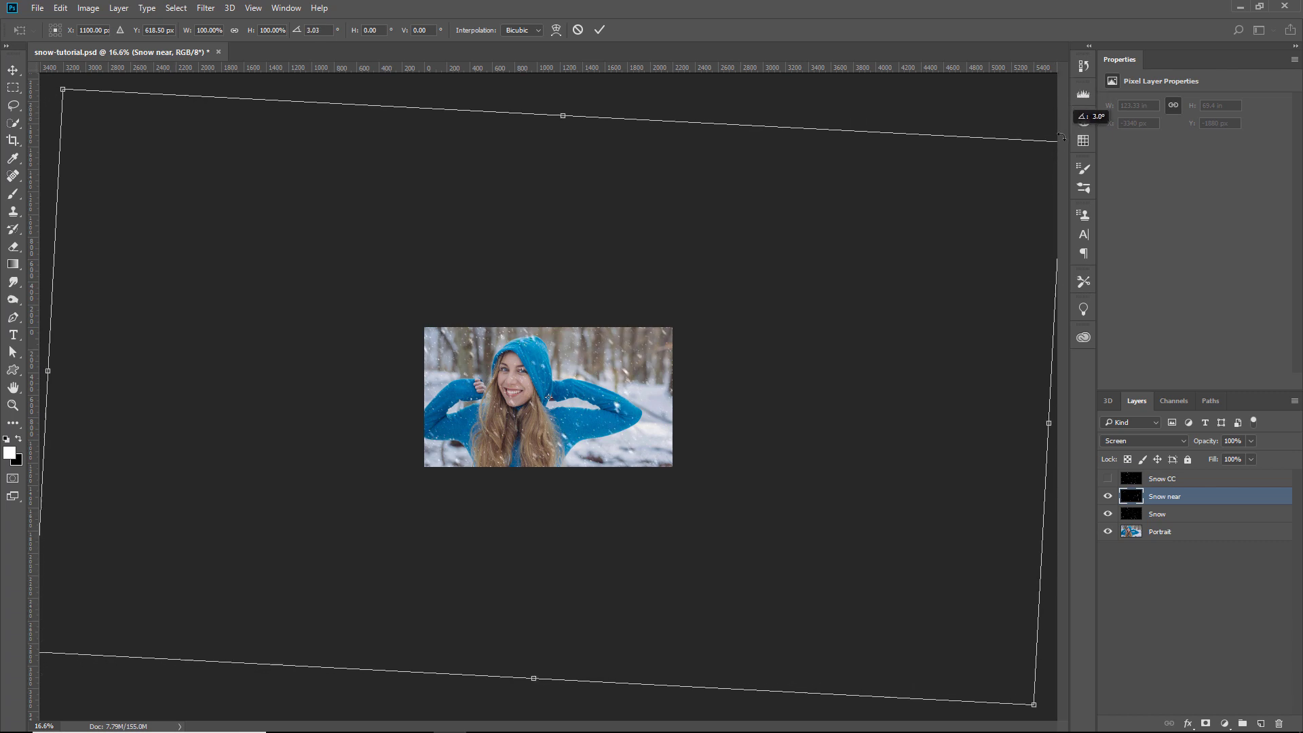
drag(1060, 143, 1069, 171)
key(Return)
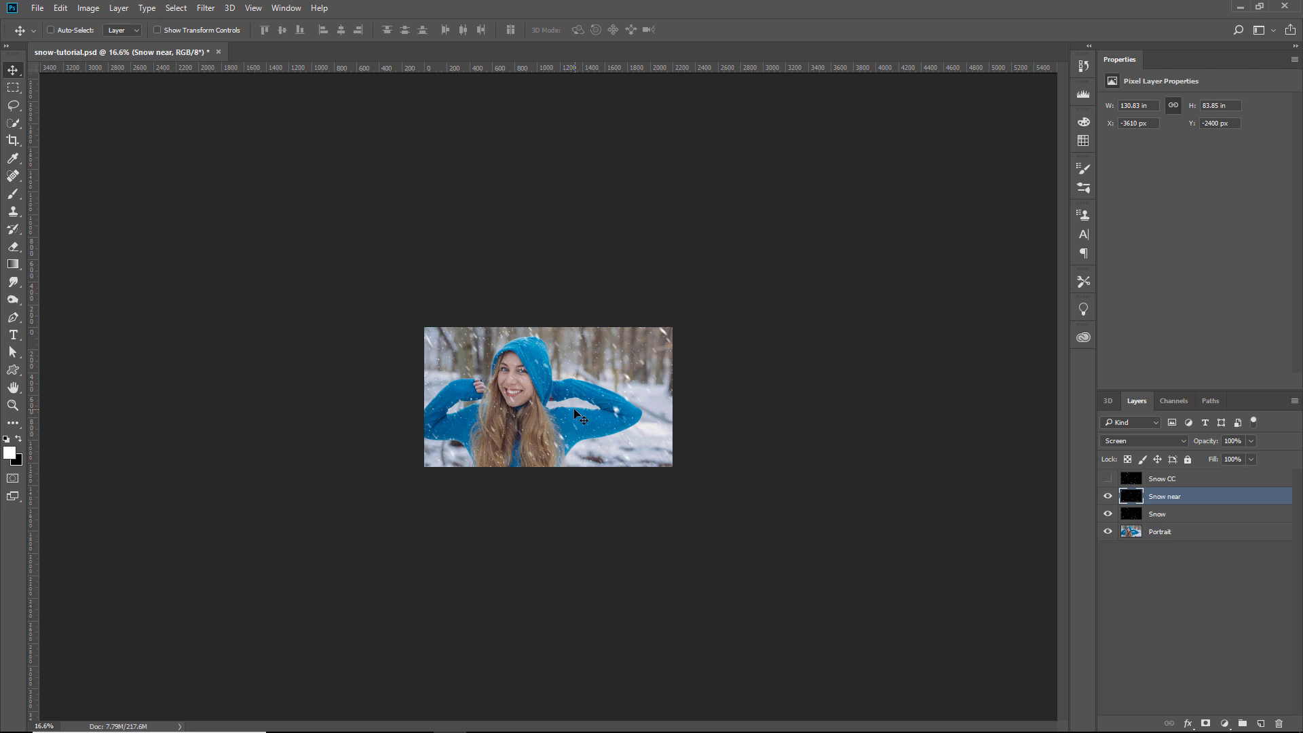
scroll(570, 412, up, 8)
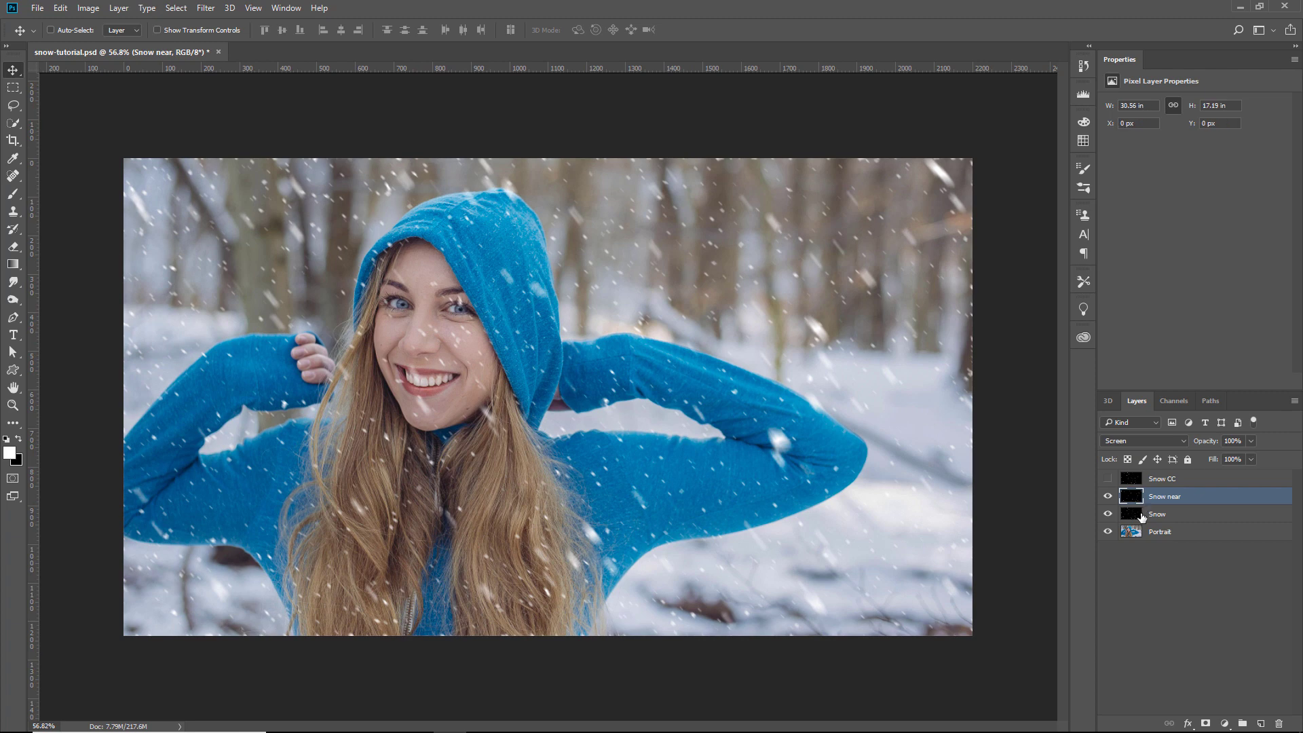
- Hide Snow near, duplicate the Snow layer below itself and rename the copy Snow far
click(1136, 517)
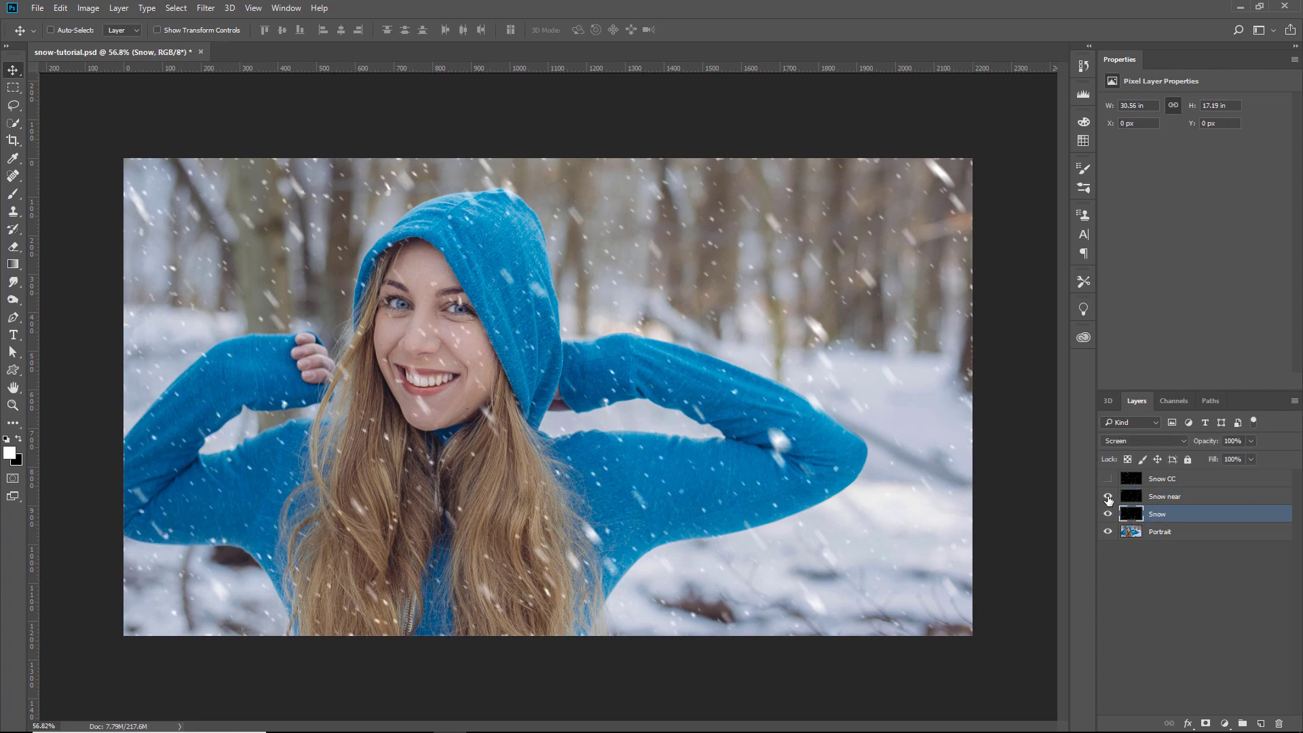
click(1109, 497)
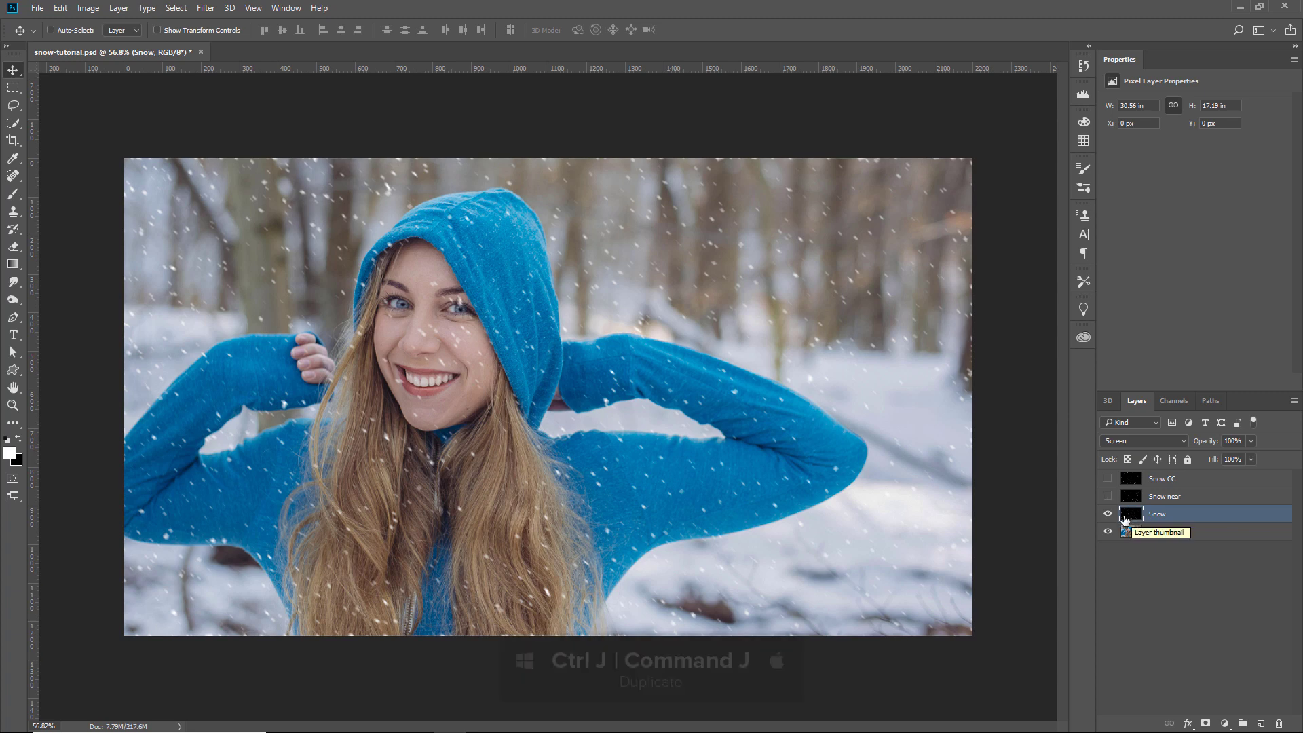
key(ctrl+j)
drag(1139, 522, 1142, 540)
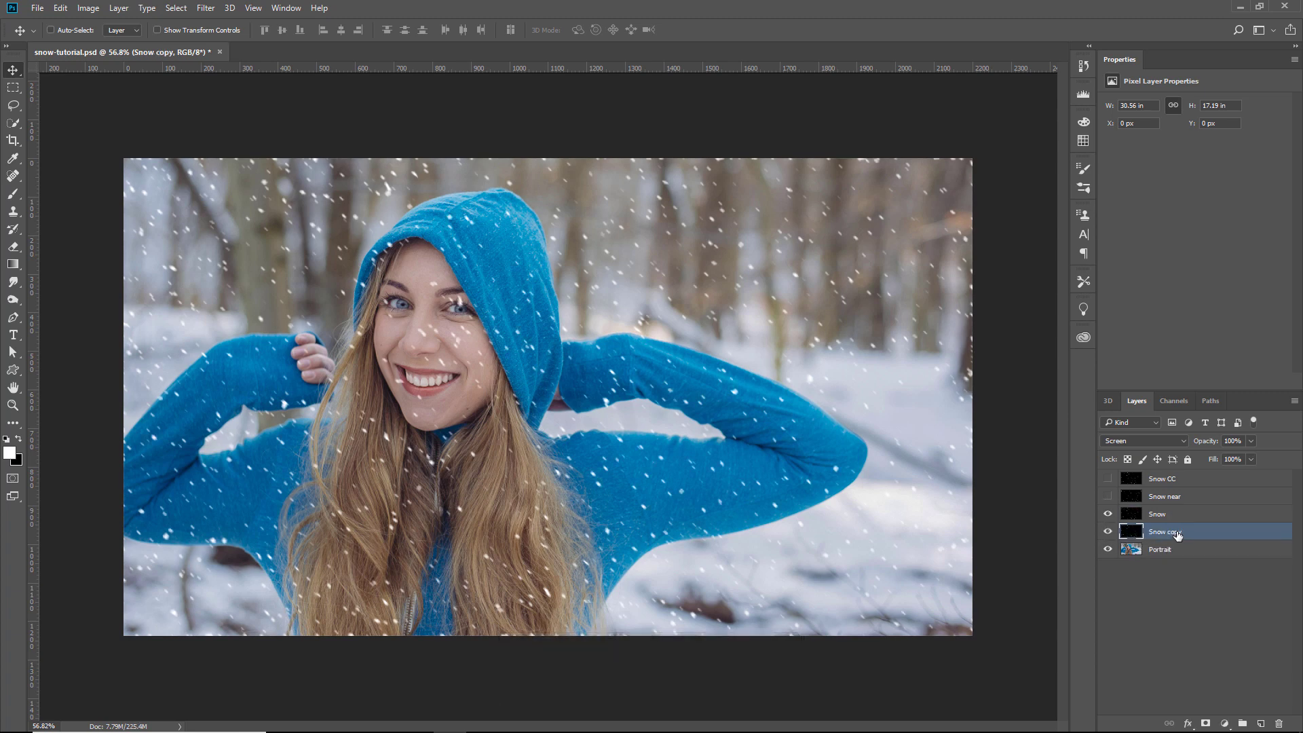
double_click(1170, 532)
text(far)
key(Return)
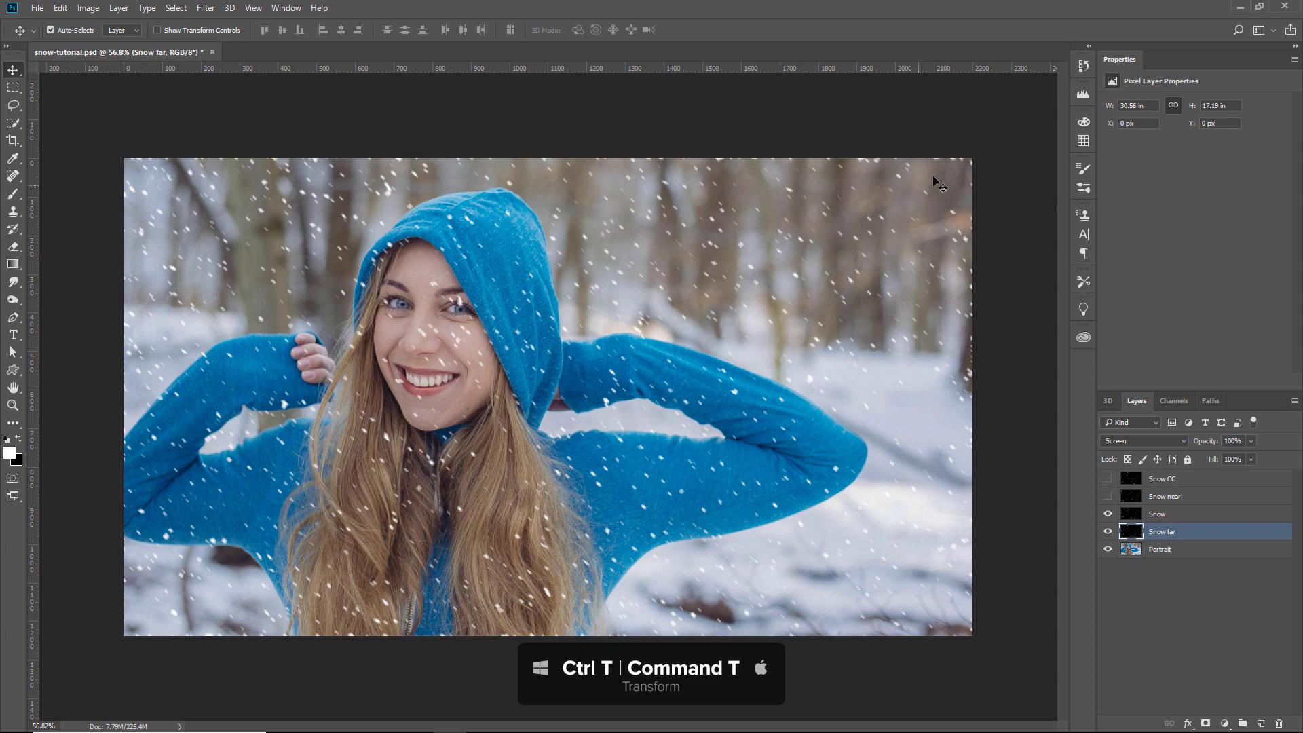
- Shrink Snow far to about half size in the lower-left corner and hide the large-flake Snow layer
key(ctrl+t)
drag(973, 159, 538, 309)
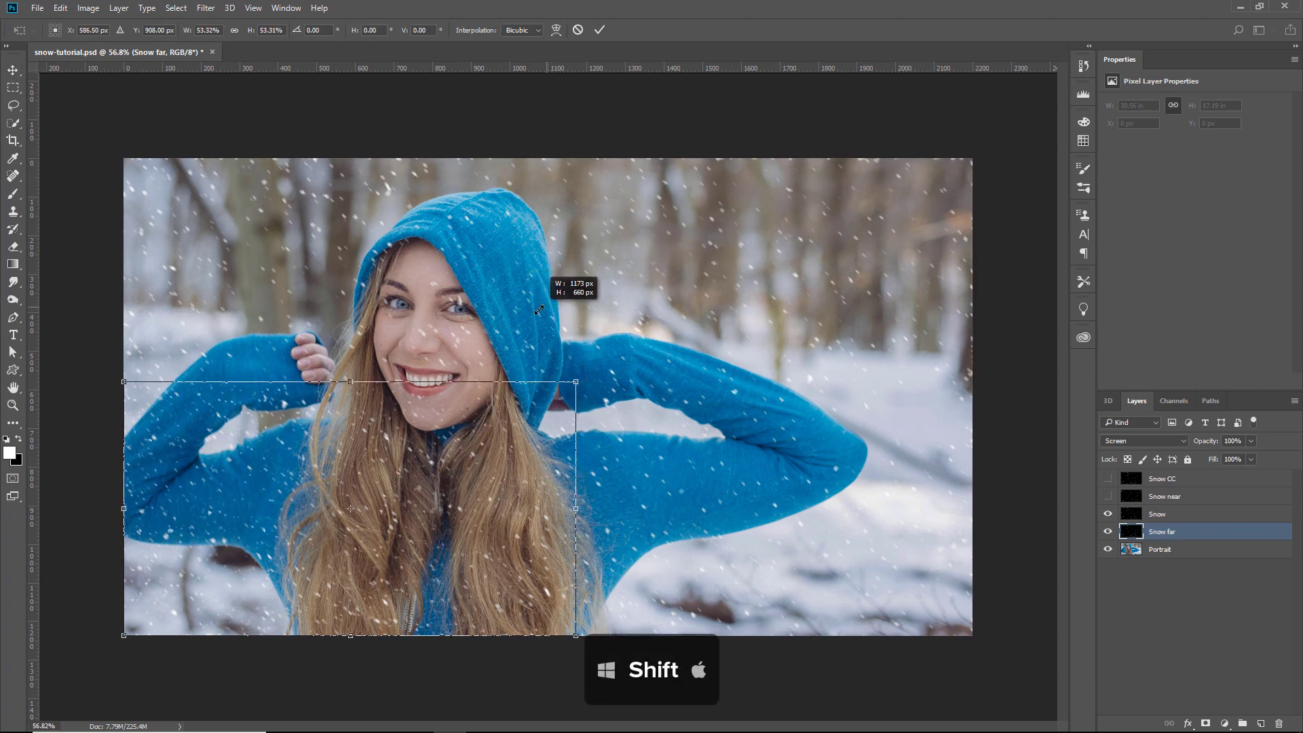
double_click(526, 473)
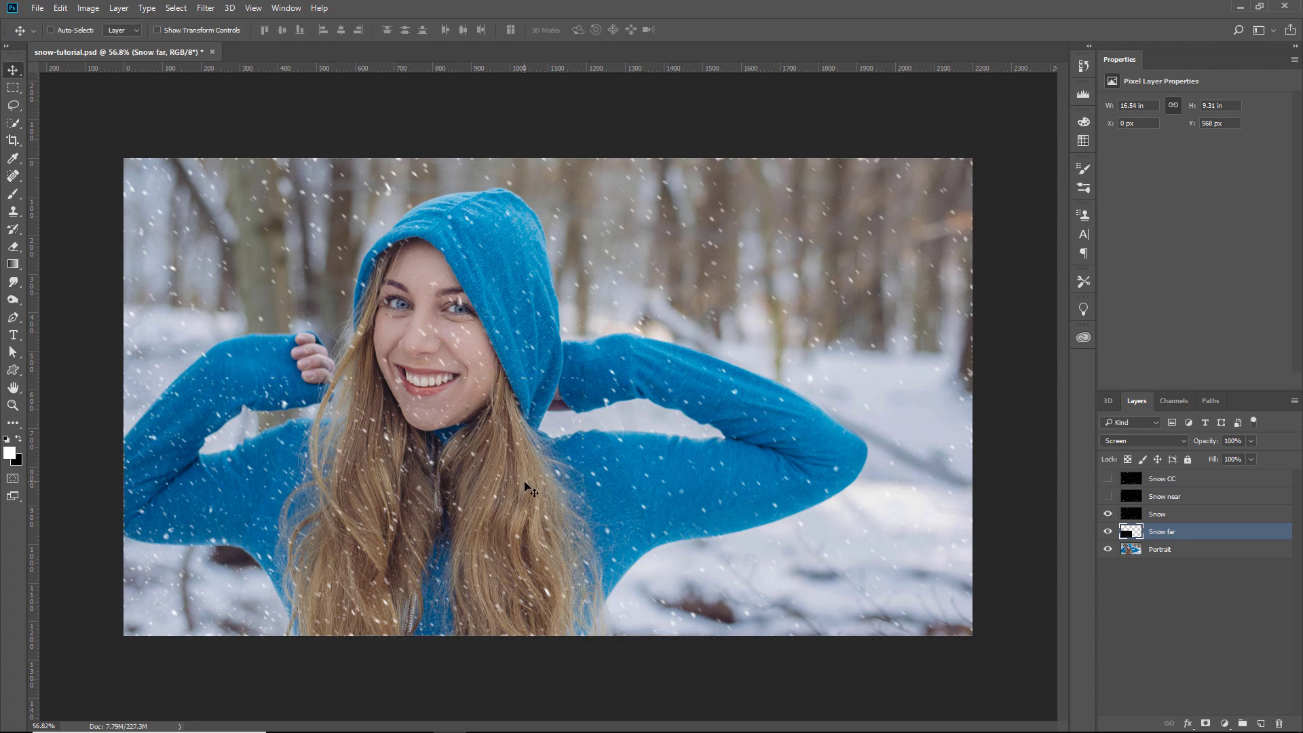
click(1108, 514)
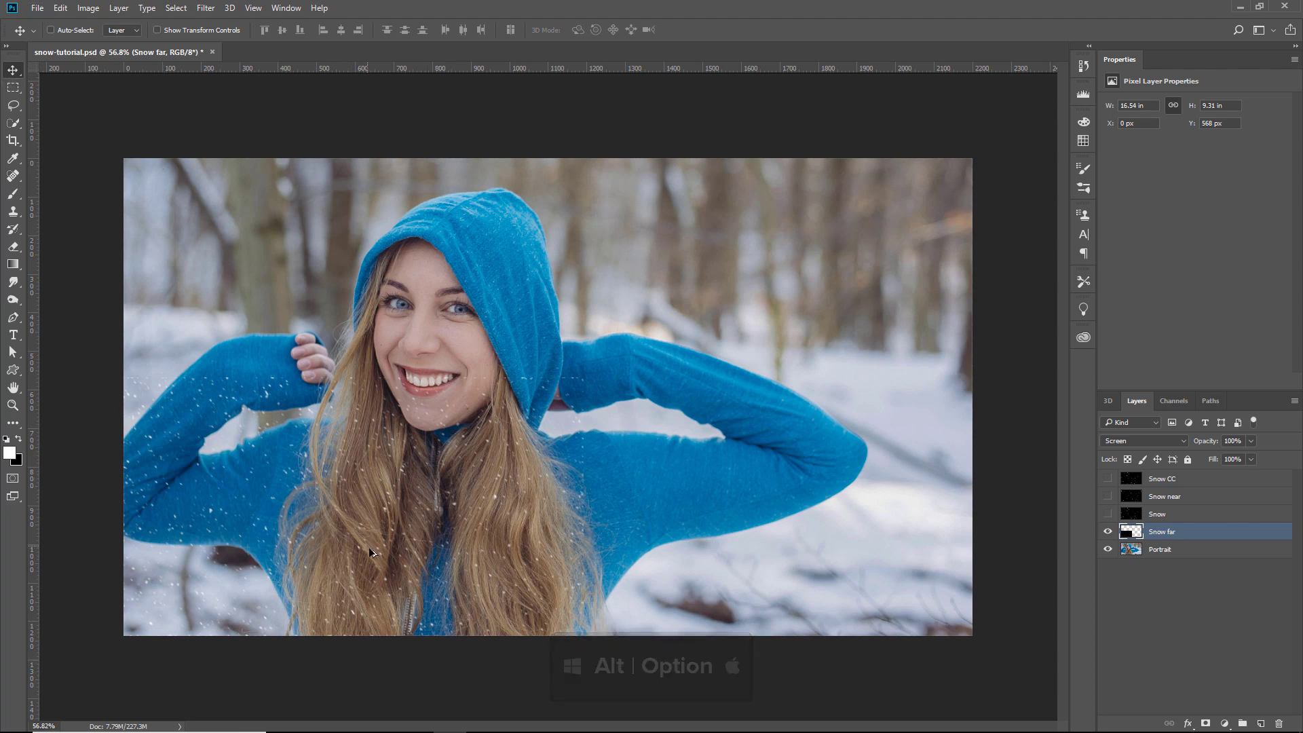
- Alt-drag three copies of the far-snow patch to tile the frame and merge all four into one layer
drag(375, 522, 392, 309)
drag(449, 348, 770, 336)
drag(761, 268, 762, 504)
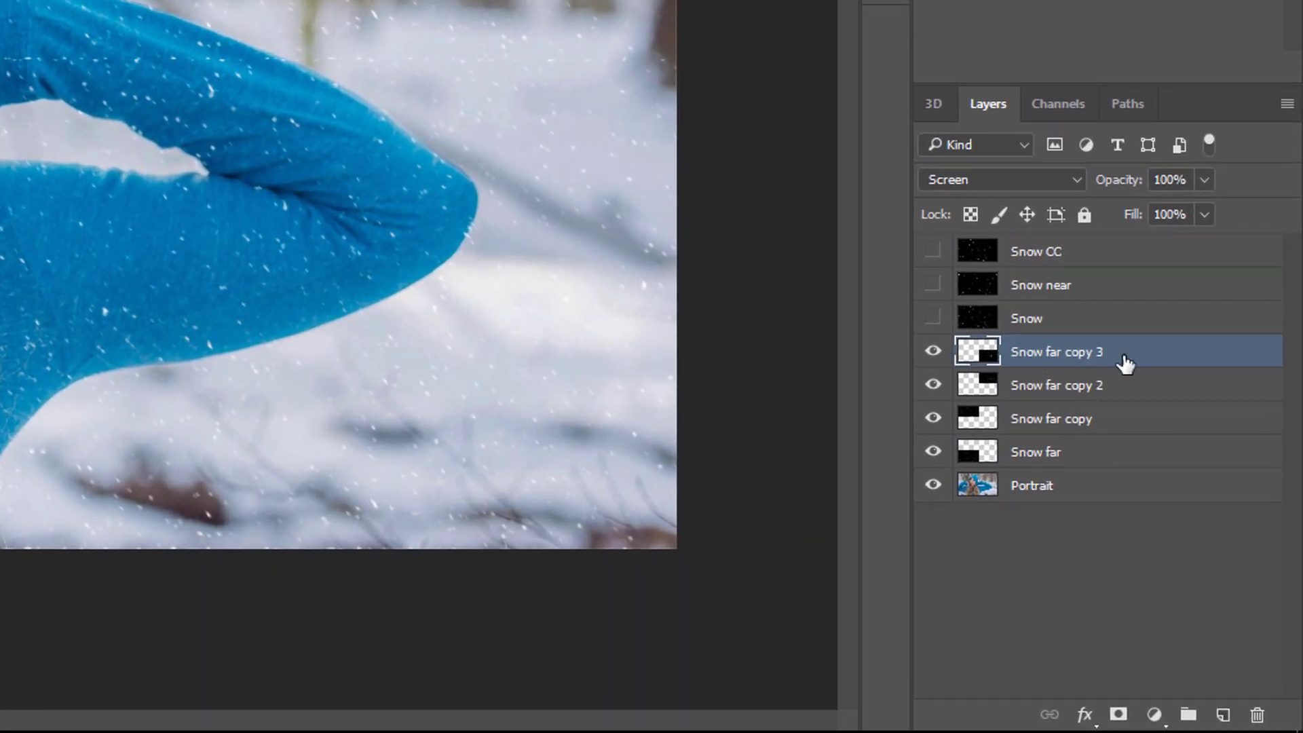
shift+click(1062, 459)
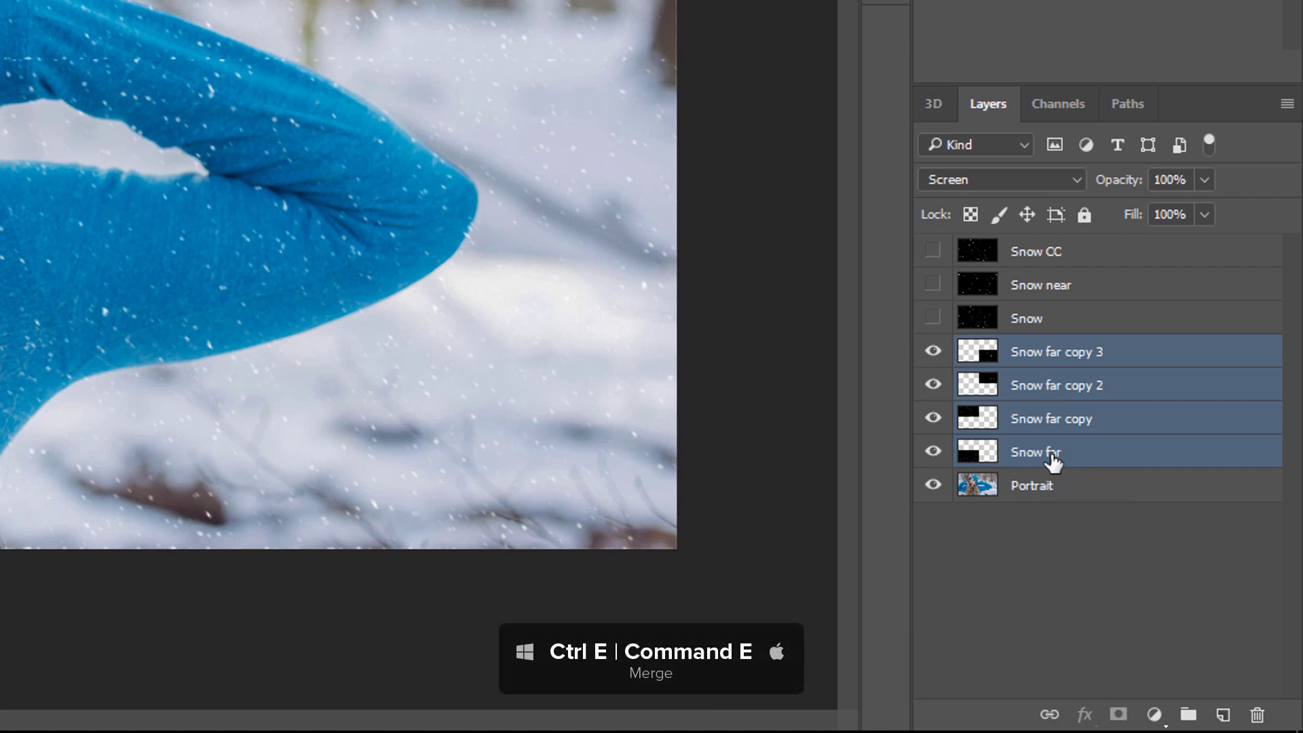
key(ctrl+e)
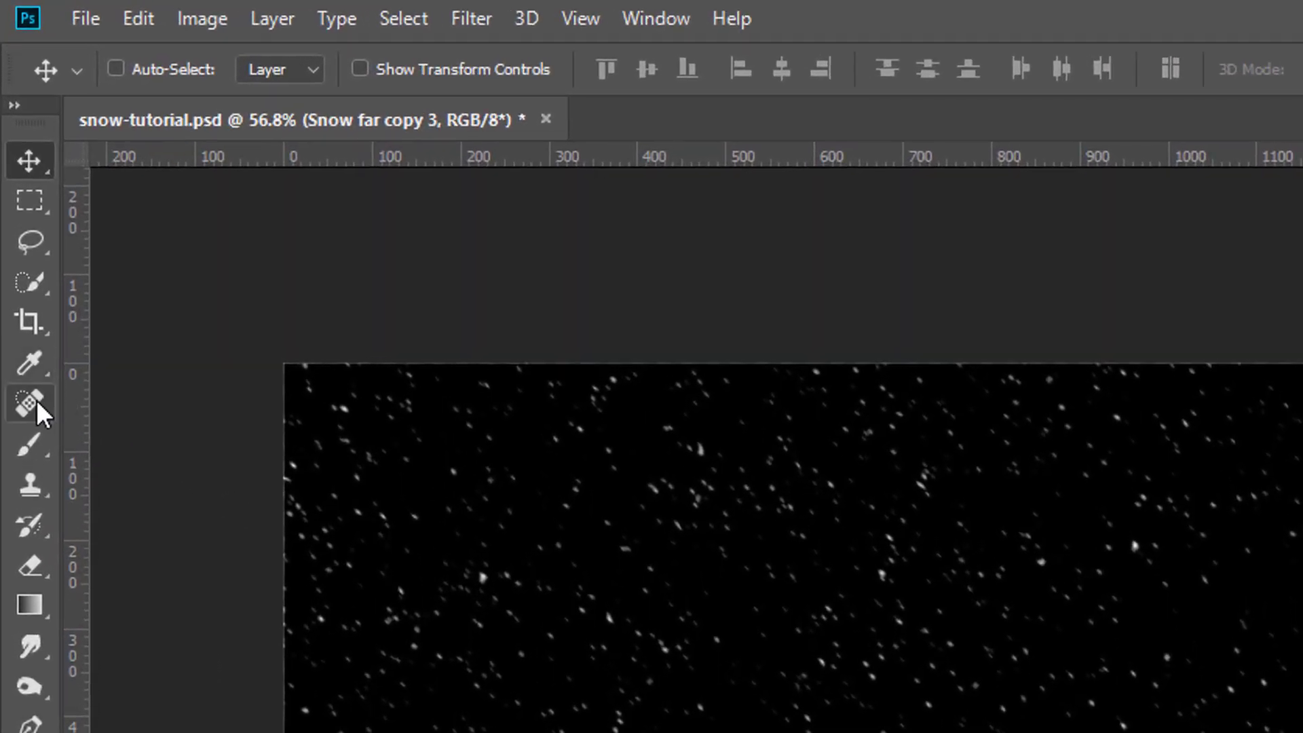
- Browse the healing and clone stamp tools and settle on the Spot Healing Brush
click(33, 401)
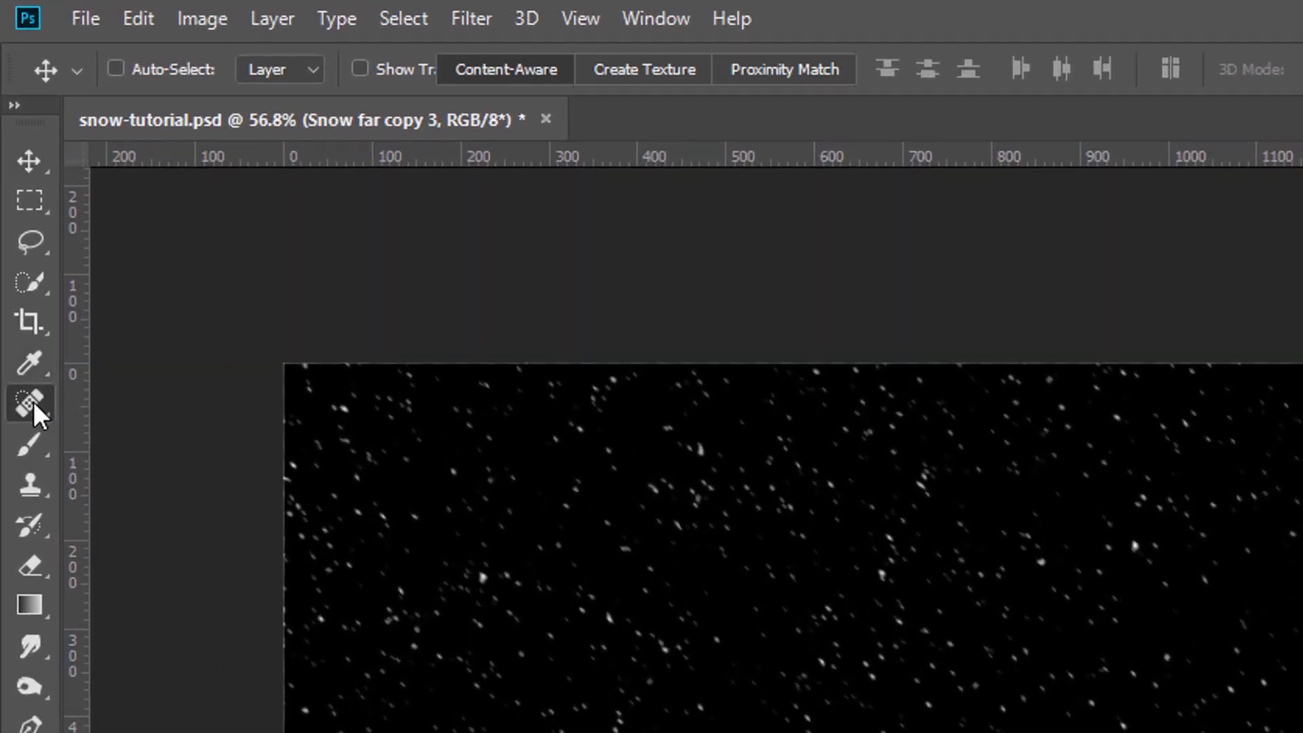
right_click(34, 401)
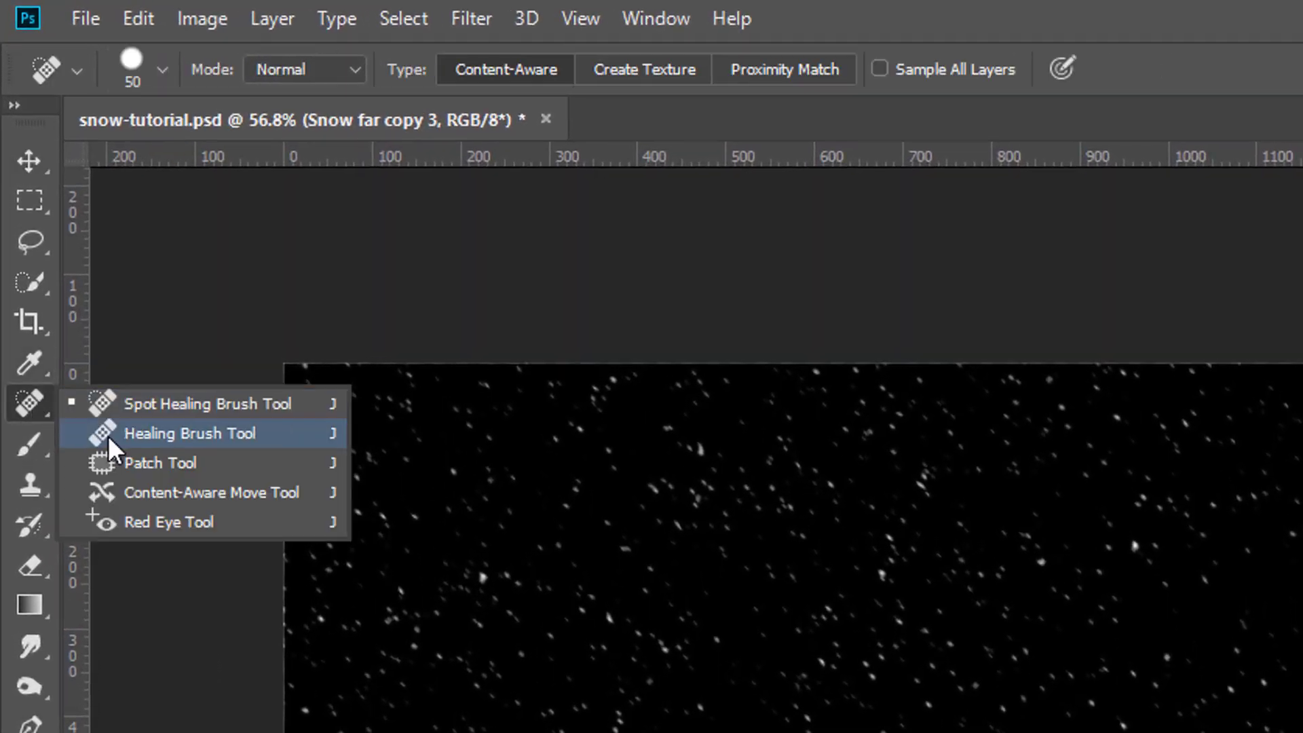
click(30, 487)
right_click(29, 488)
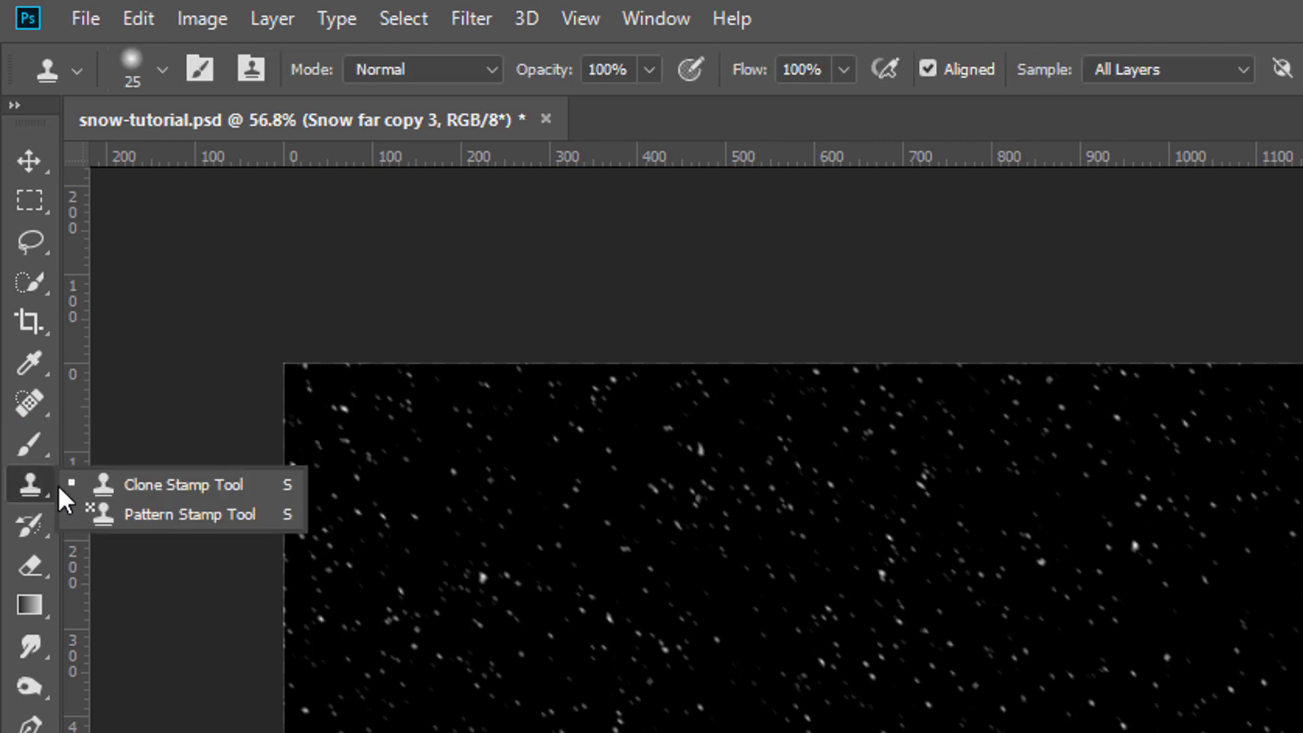
click(41, 487)
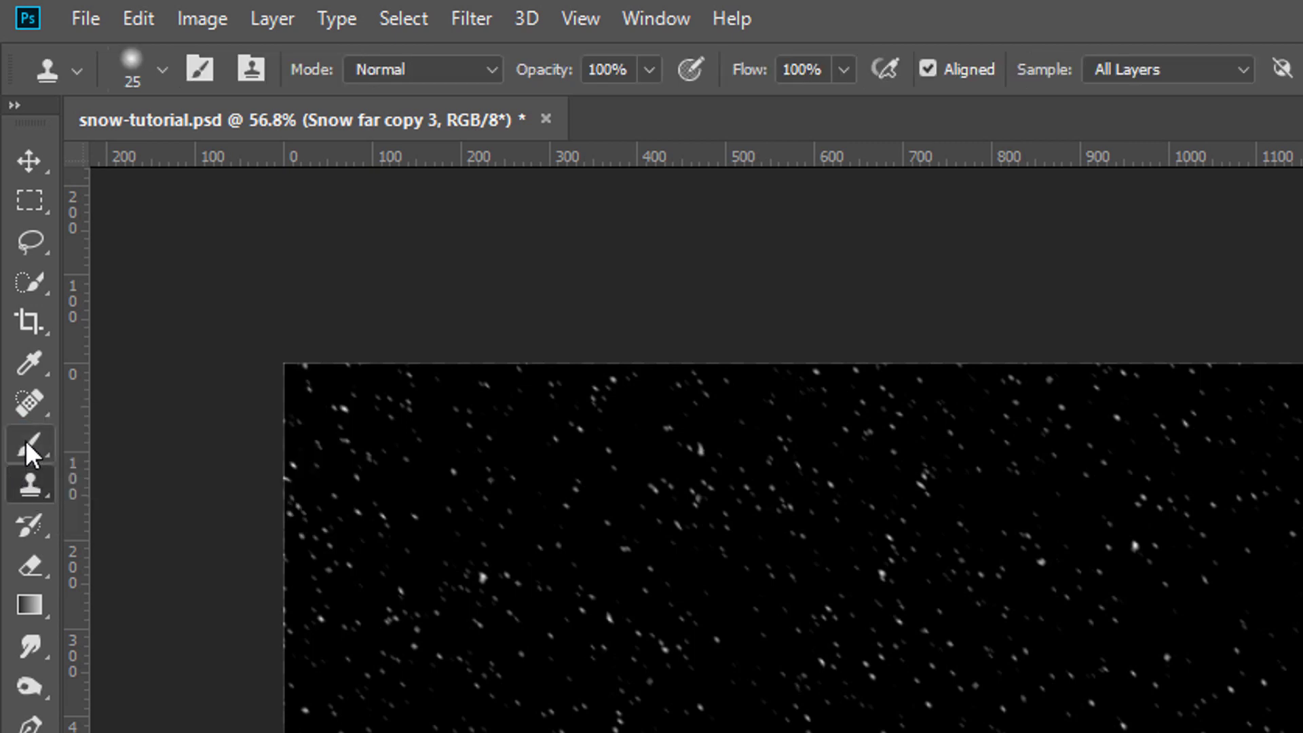
click(22, 398)
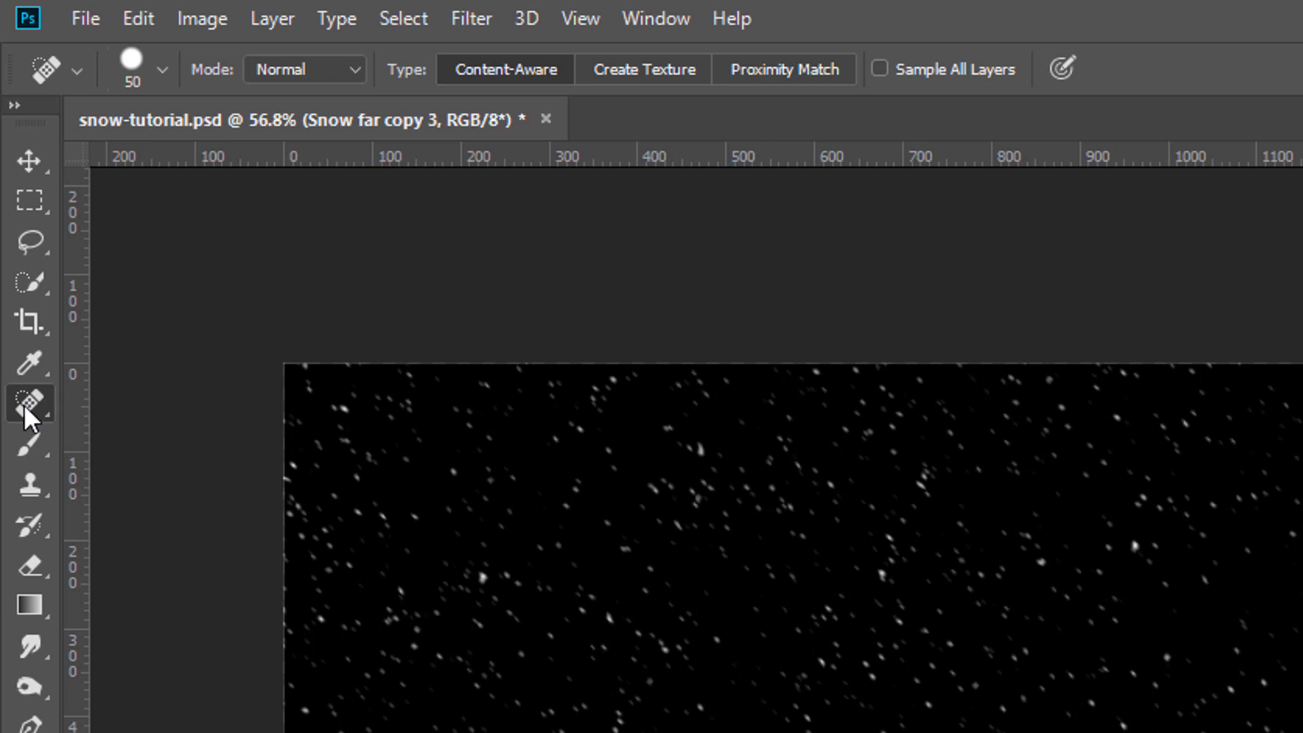
right_click(24, 404)
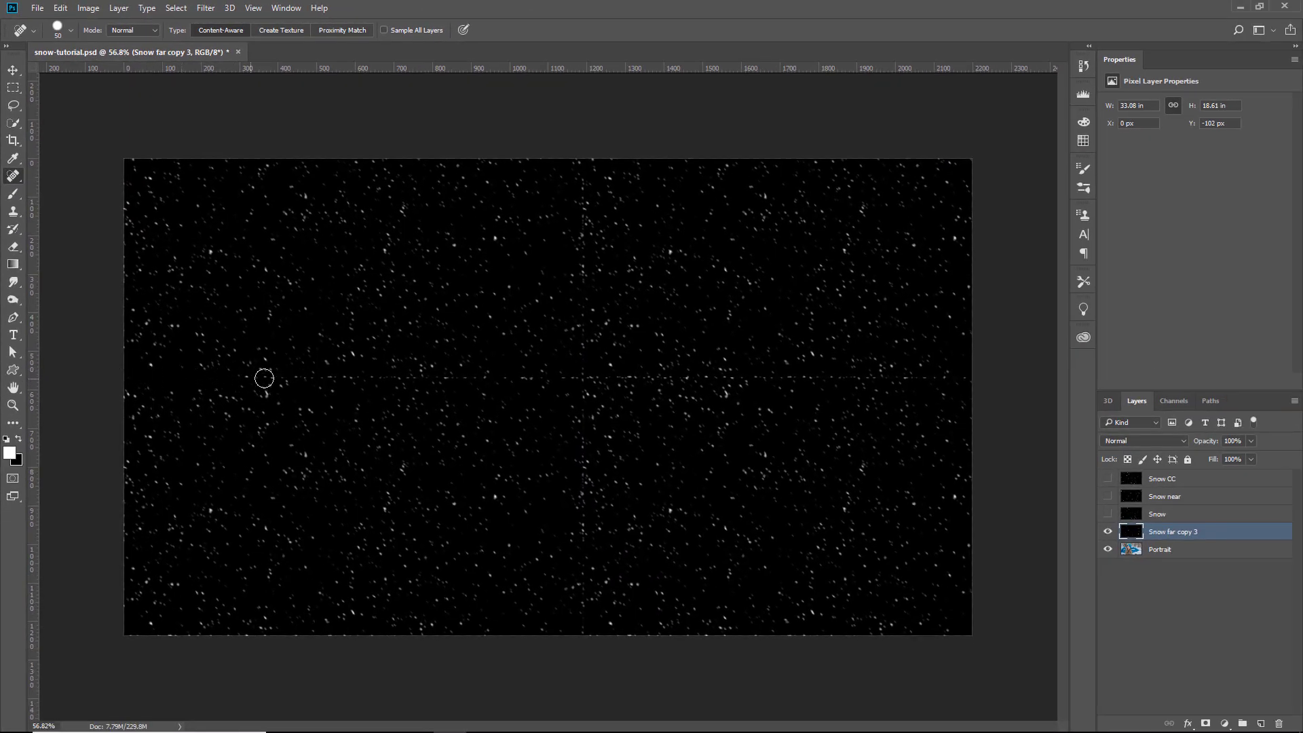
- Heal the horizontal and vertical tile seams and set the merged snow layer to Screen blend mode
drag(264, 378, 940, 376)
drag(597, 378, 580, 615)
click(1139, 441)
click(1124, 535)
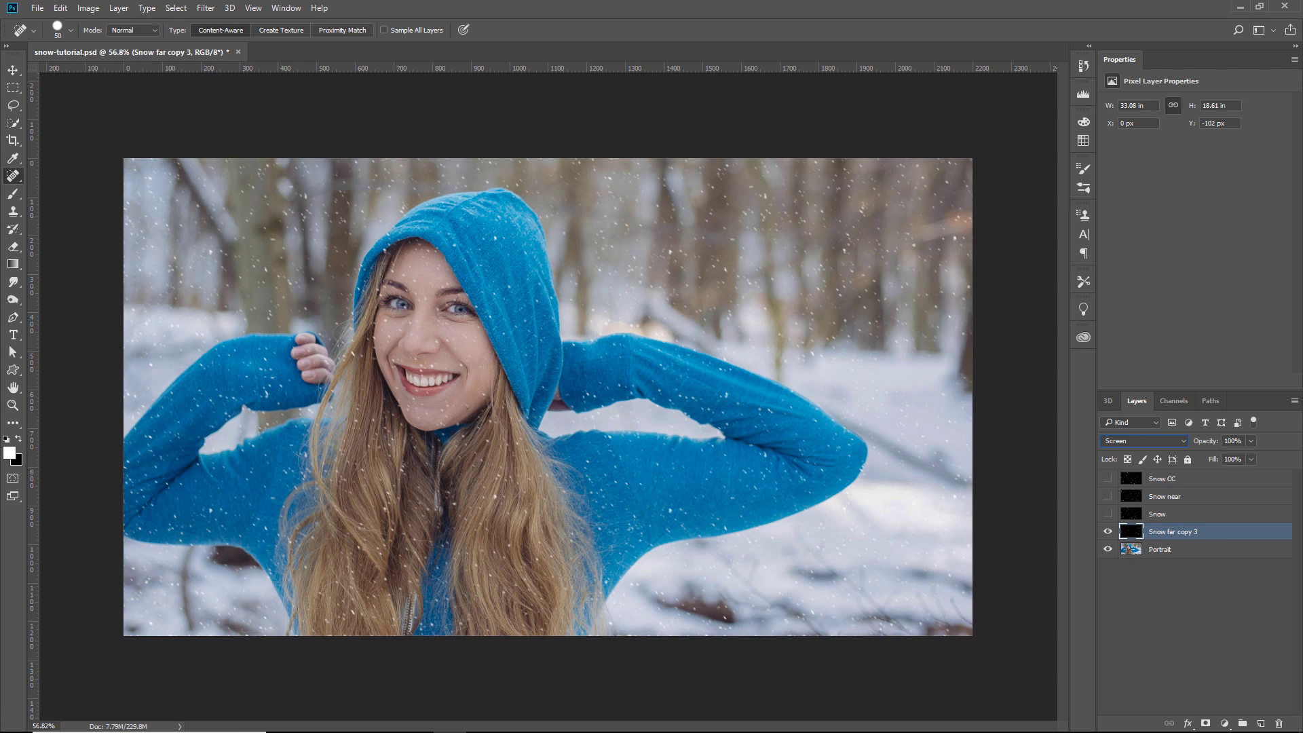
- Zoom to 200% and apply a Gaussian Blur of radius 1.1 px to the far snow layer
click(14, 403)
click(727, 314)
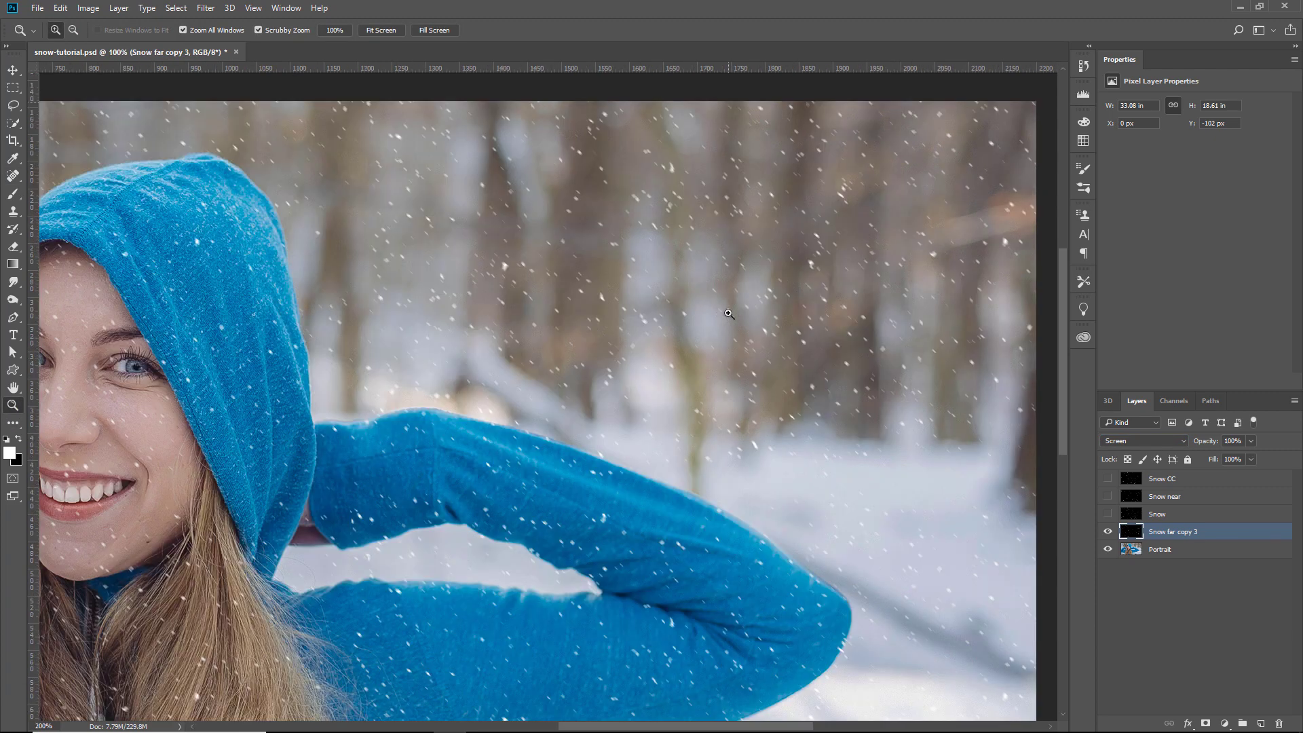
click(728, 313)
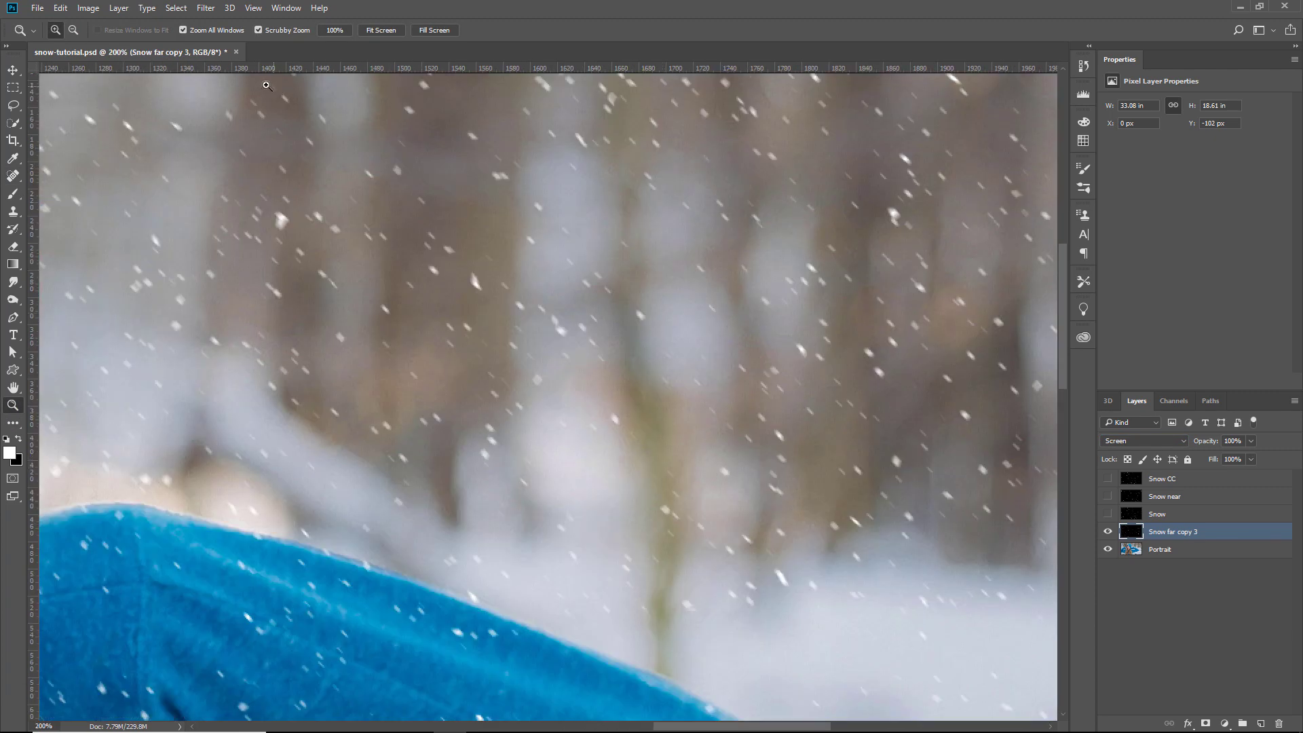
click(205, 9)
mouse_move(212, 158)
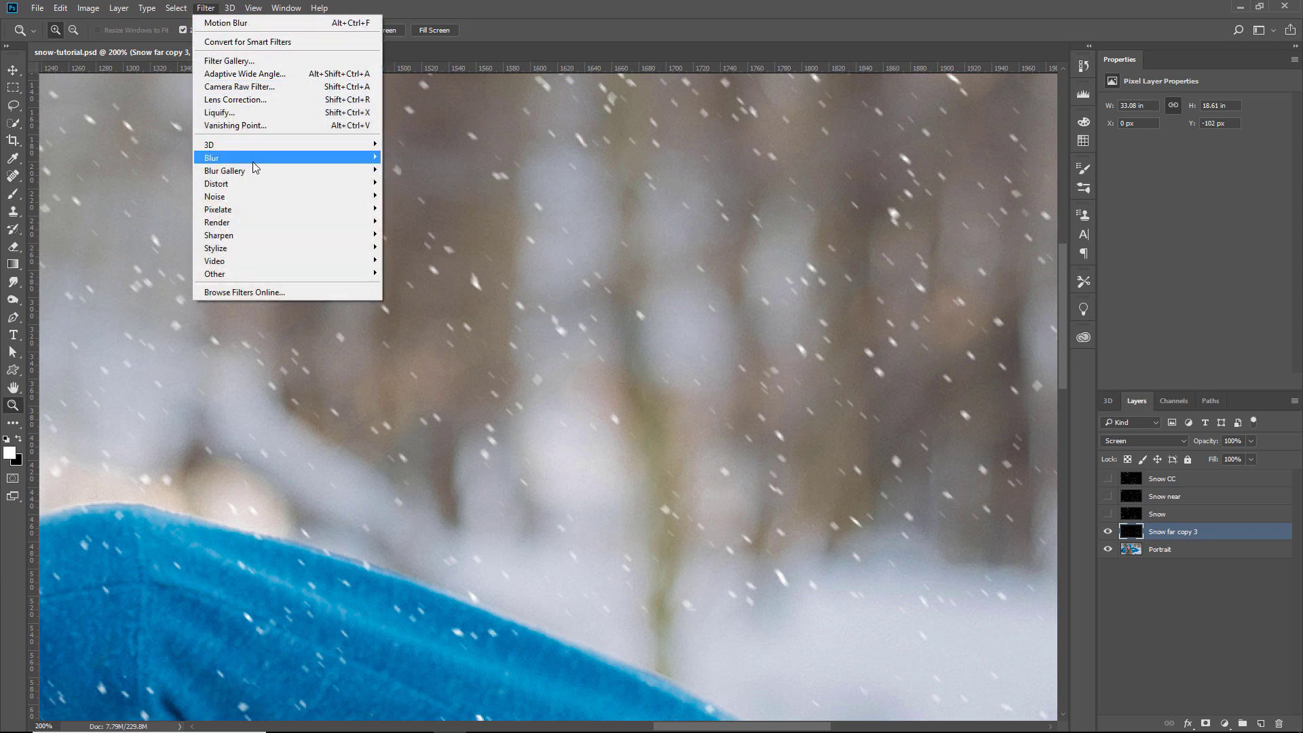
click(154, 209)
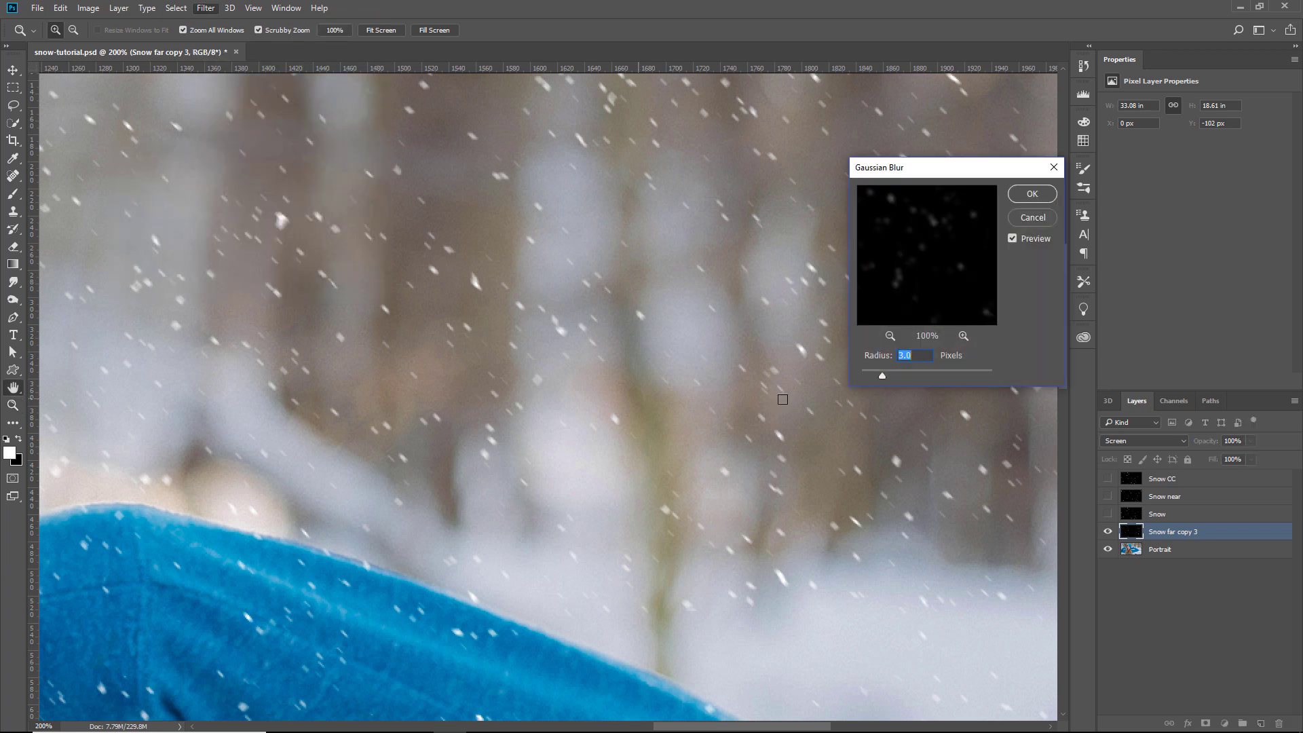
drag(860, 376, 869, 375)
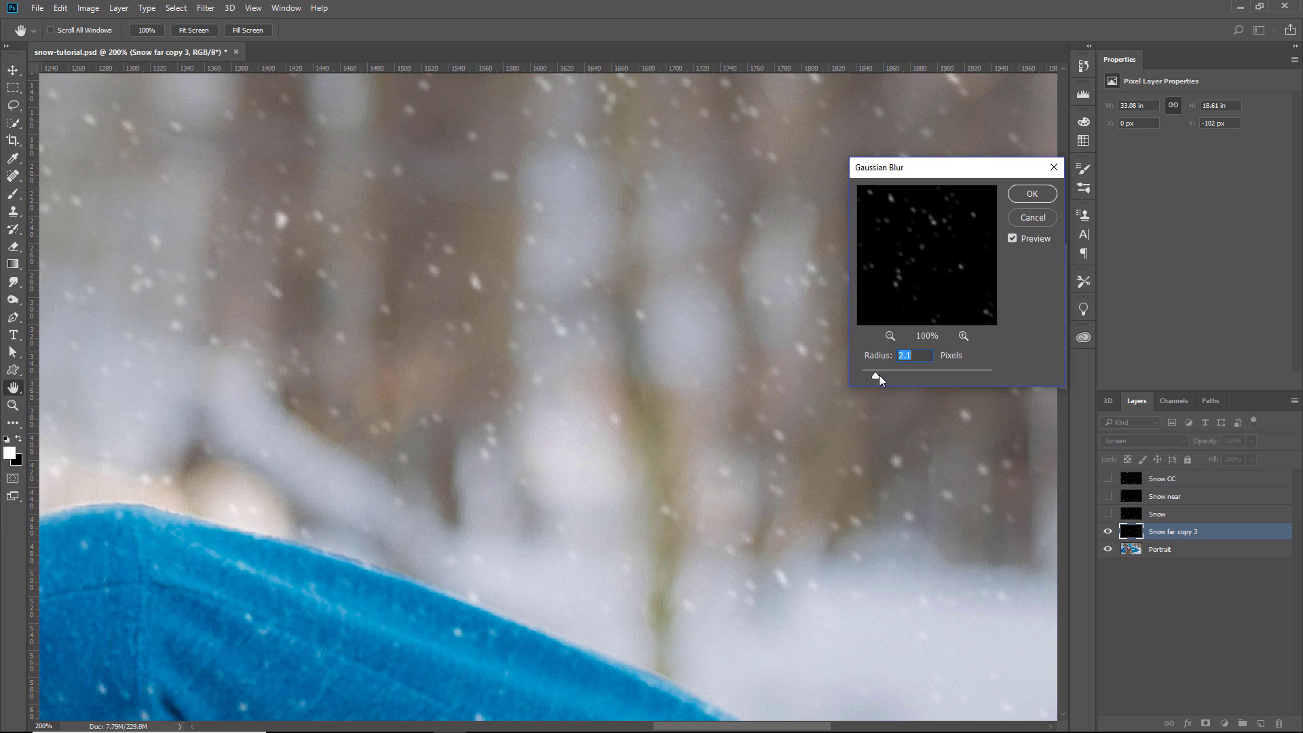
click(1026, 199)
- Fit the whole image back on screen
key(z)
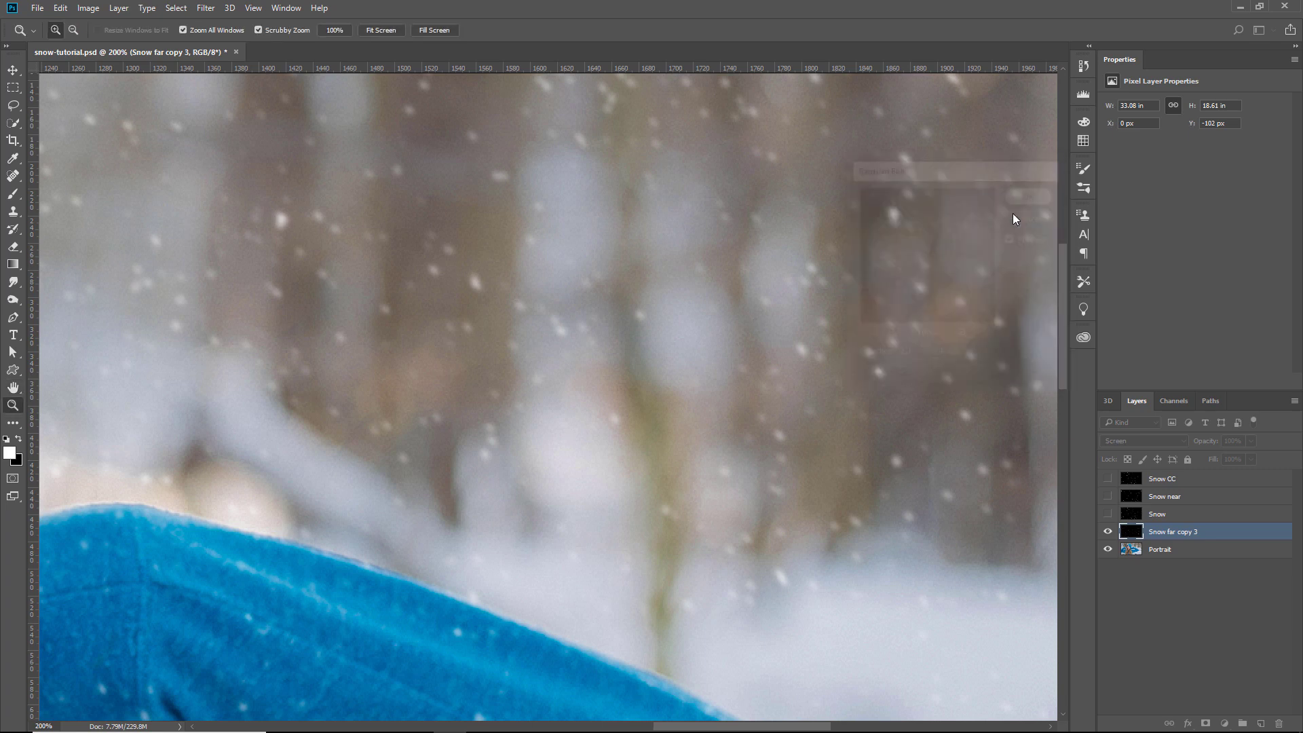
right_click(476, 301)
click(499, 309)
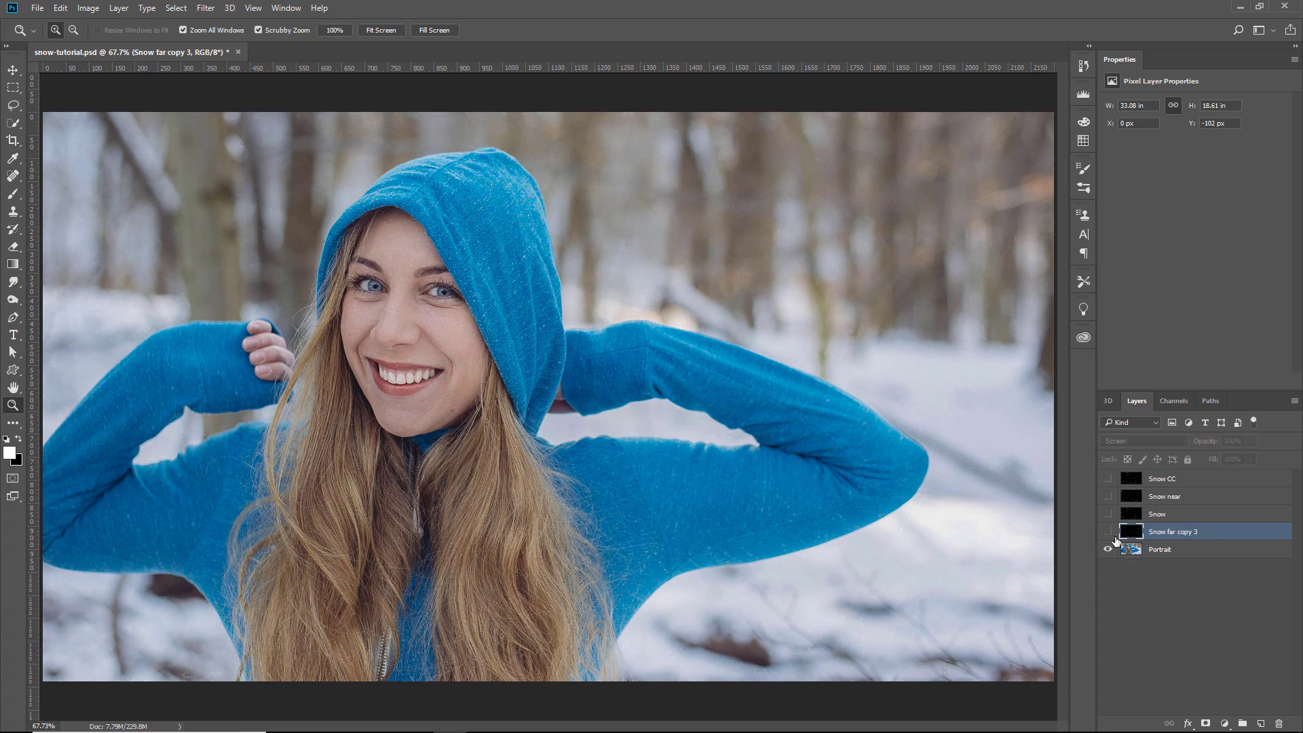
- On the Portrait layer, Quick-select the woman's arms and body
click(1161, 549)
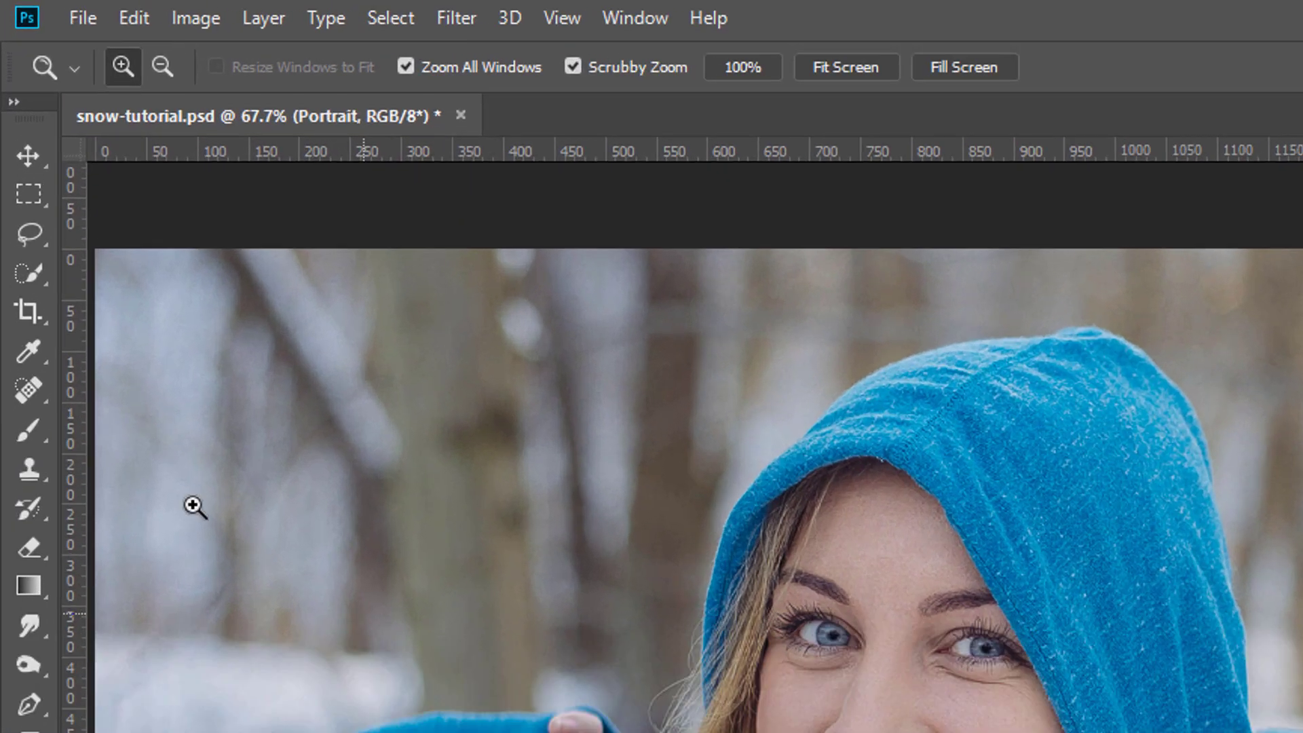
click(29, 275)
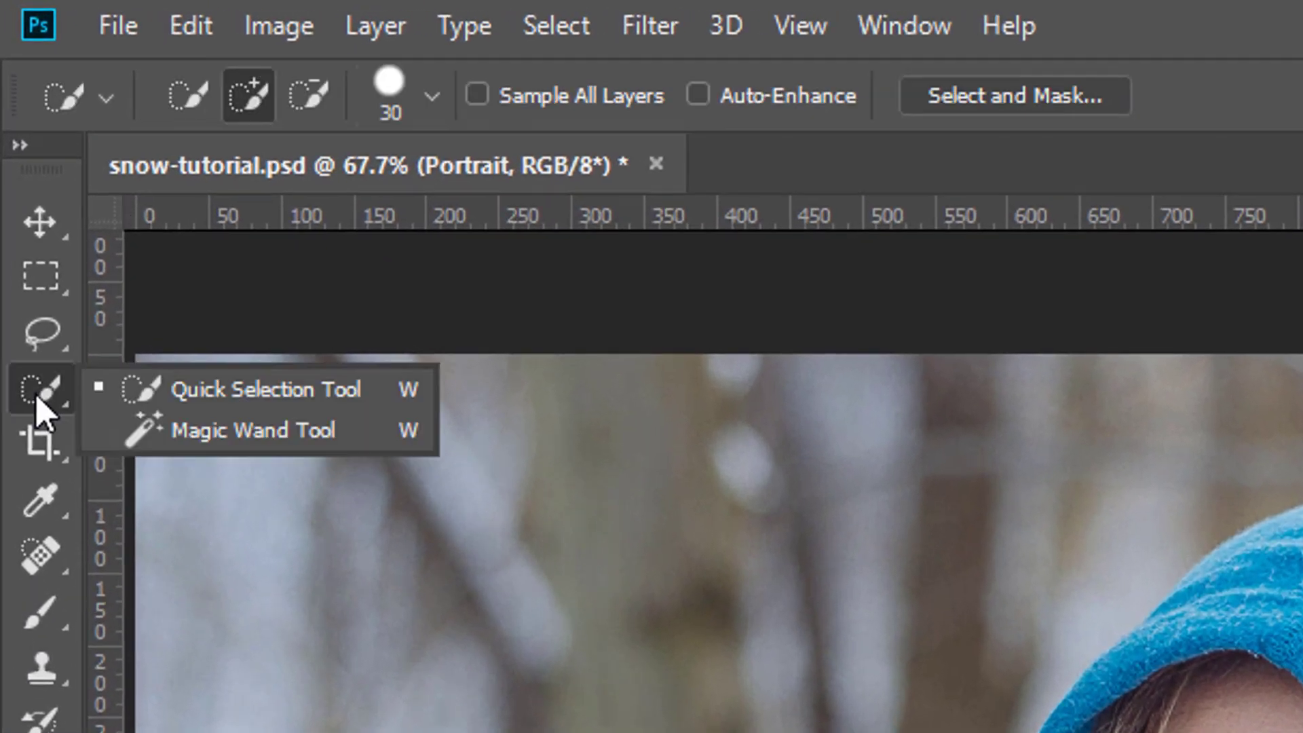
click(154, 285)
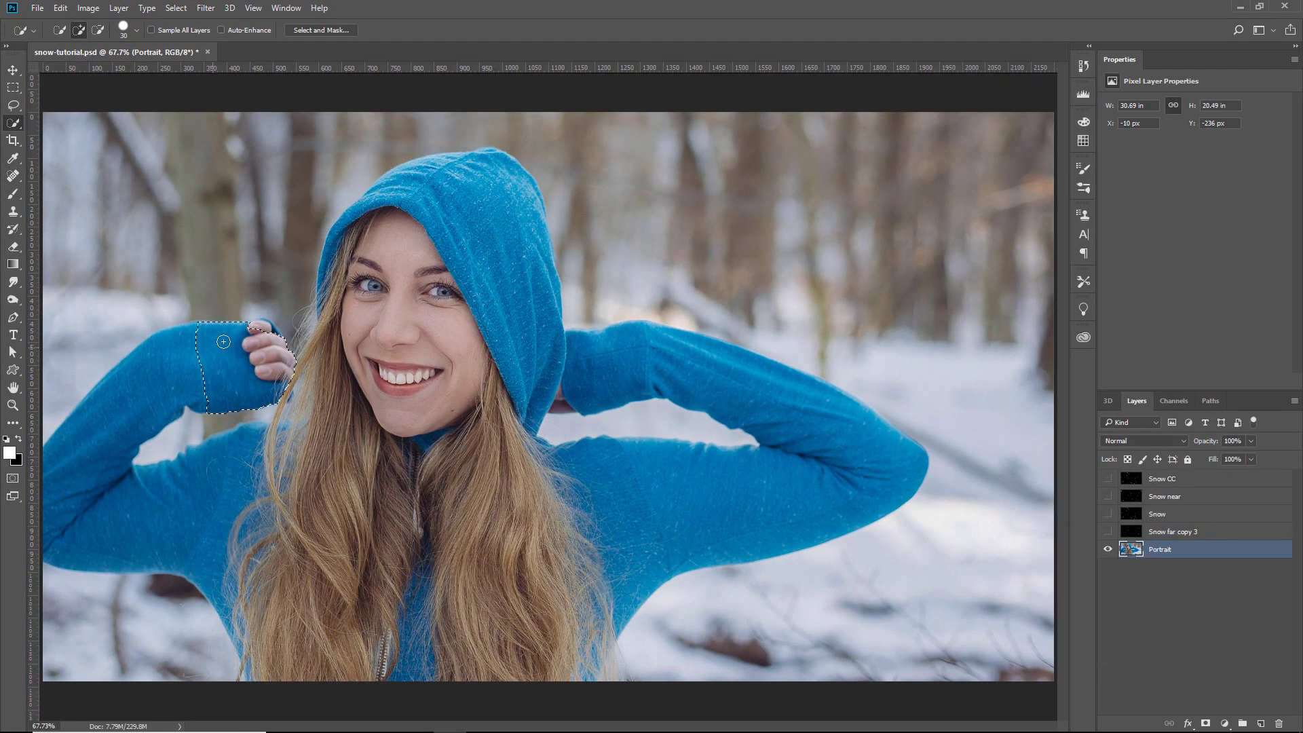
mouse_move(219, 347)
mouse_down()
mouse_move(259, 334)
mouse_move(393, 412)
mouse_move(704, 520)
mouse_move(672, 433)
mouse_up()
- Subtract the background gaps beside both arms from the selection and show the merged snow layer
key(alt)
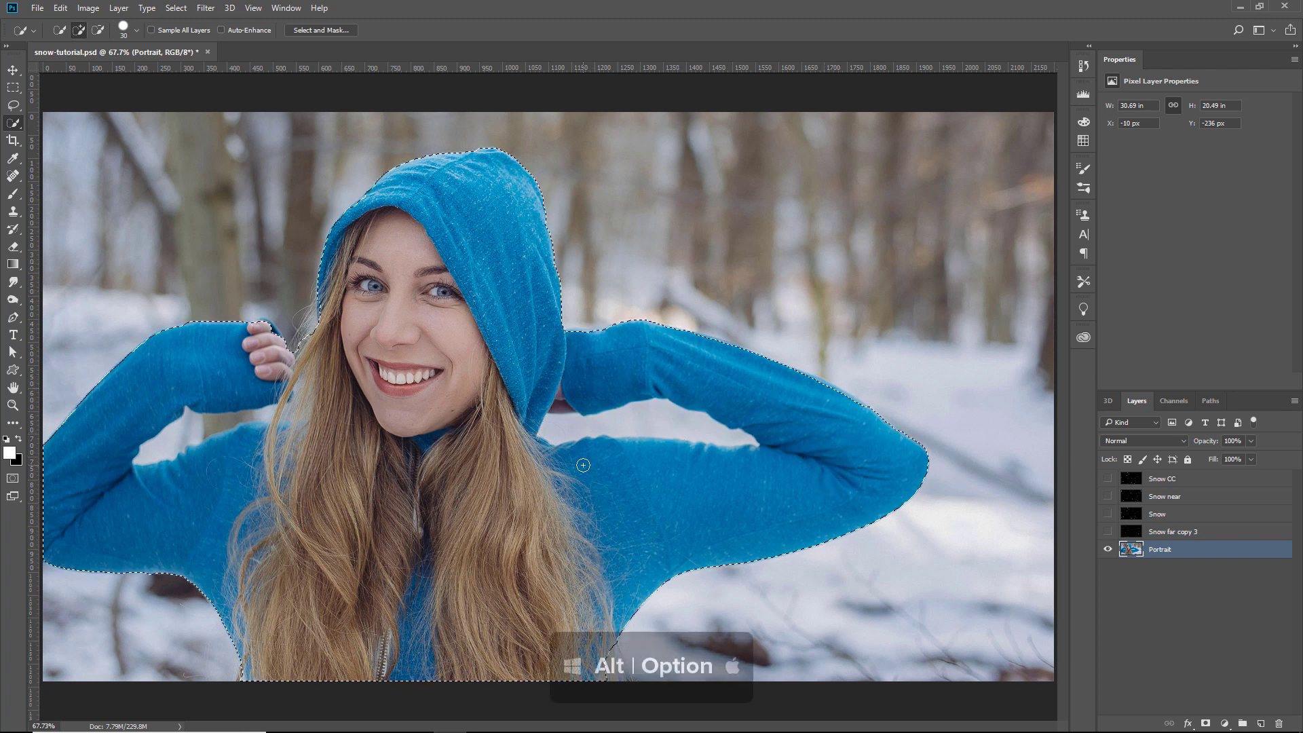
alt+drag(555, 431, 626, 419)
drag(203, 423, 251, 438)
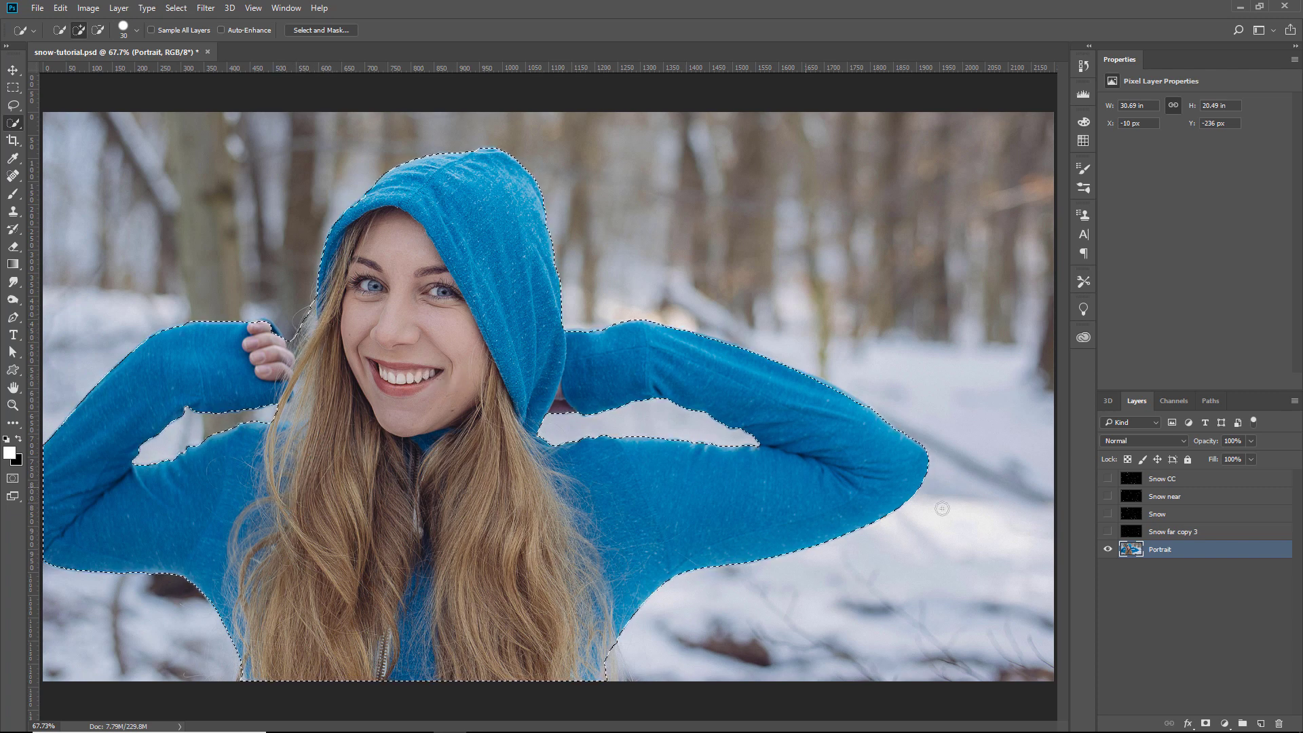
click(1135, 536)
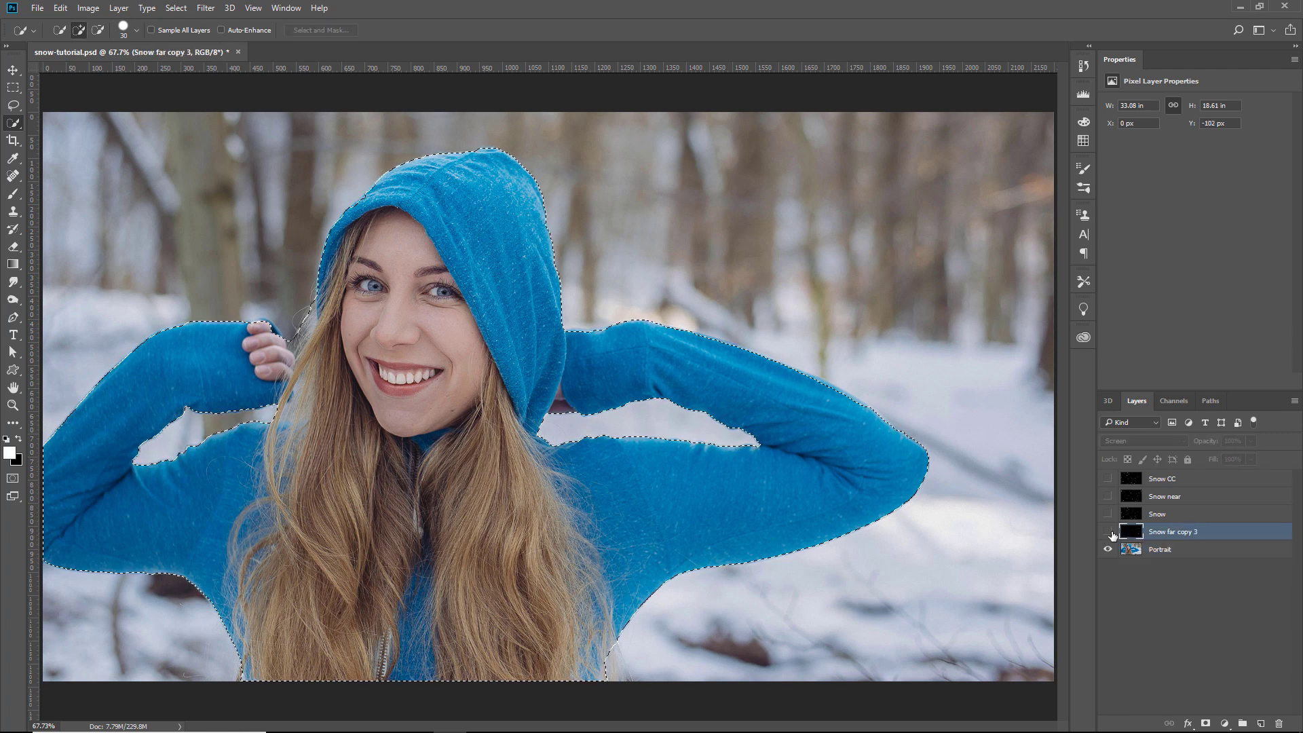
- Rename the merged layer Snow far, mask the woman's selection out of it and make it visible
double_click(1181, 533)
text(Snow far)
key(Return)
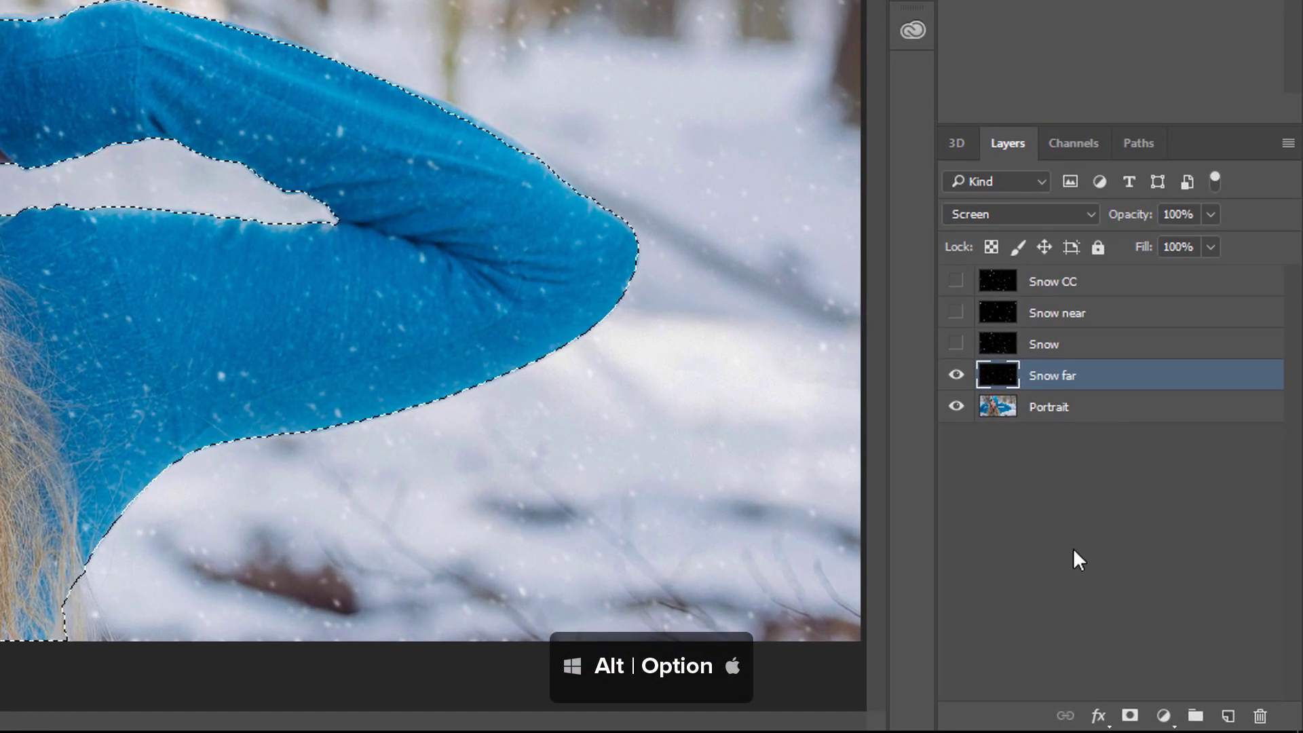
alt+click(1130, 717)
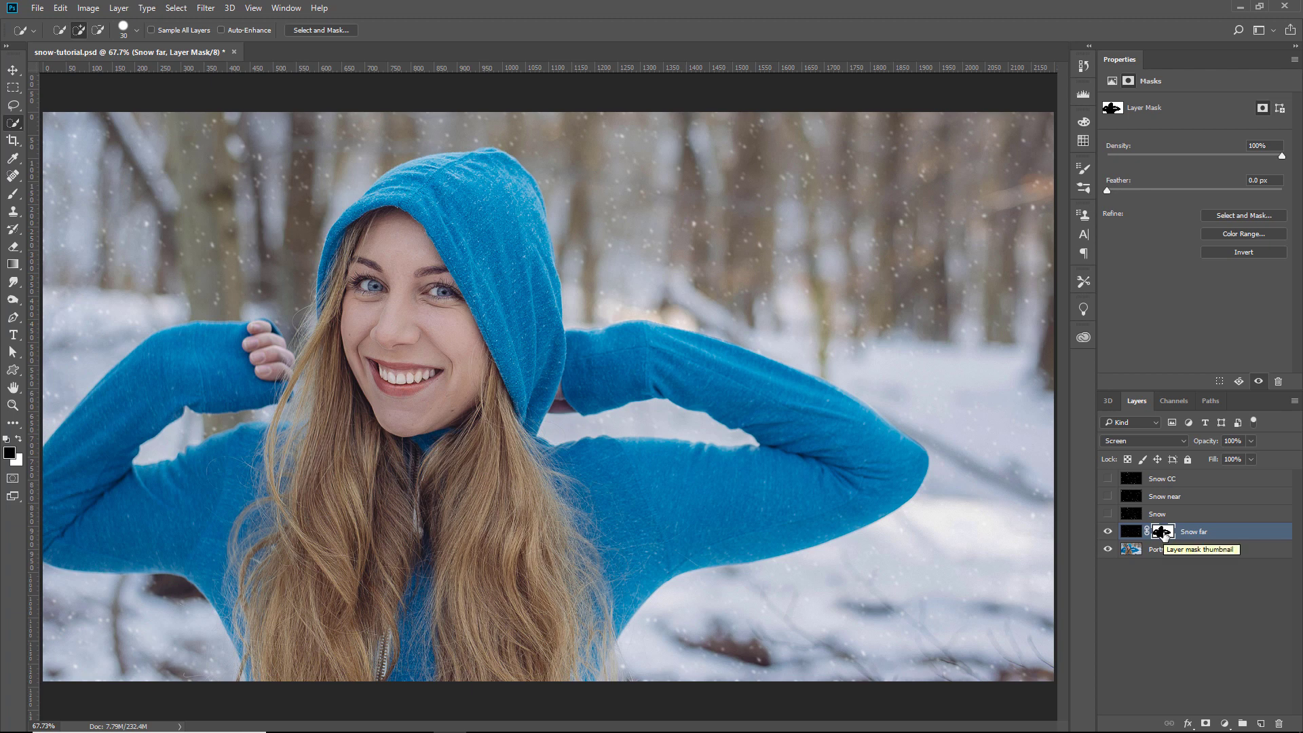
click(1107, 532)
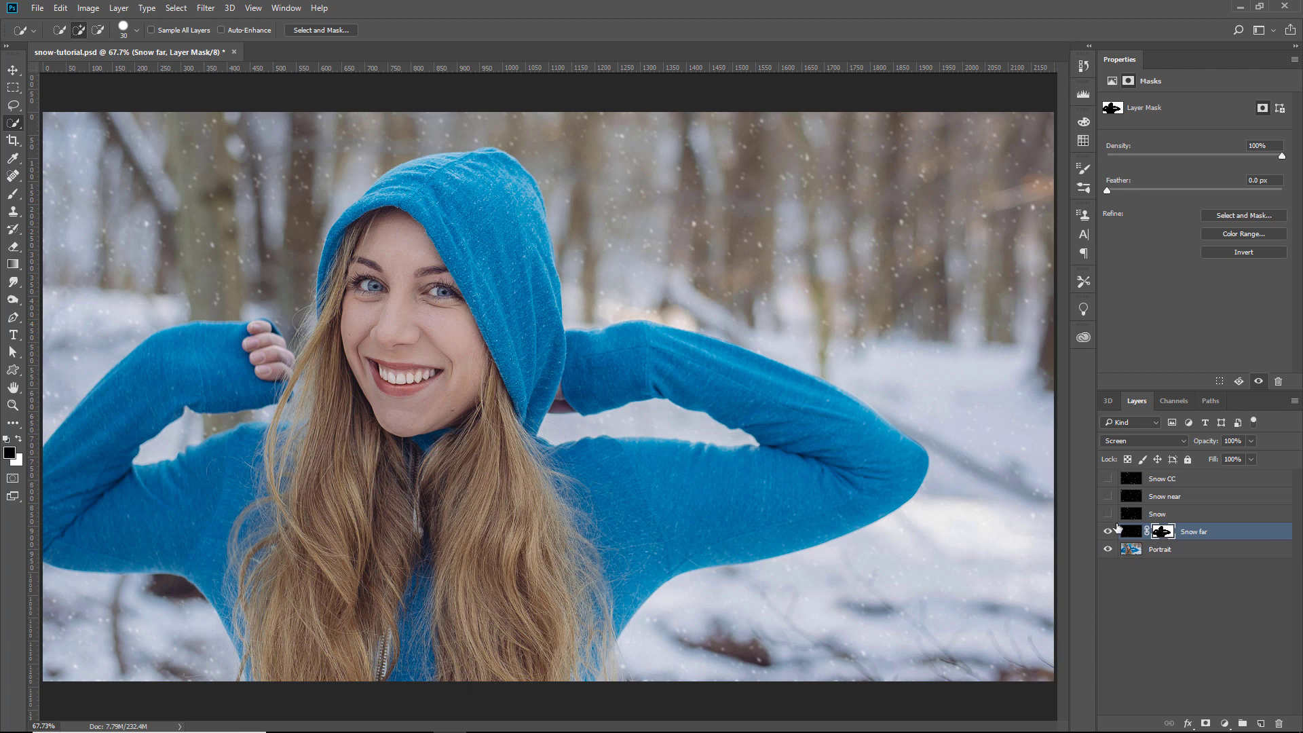
- Show Snow near, duplicate the Snow layer and start a Free Transform on the copy
click(1108, 495)
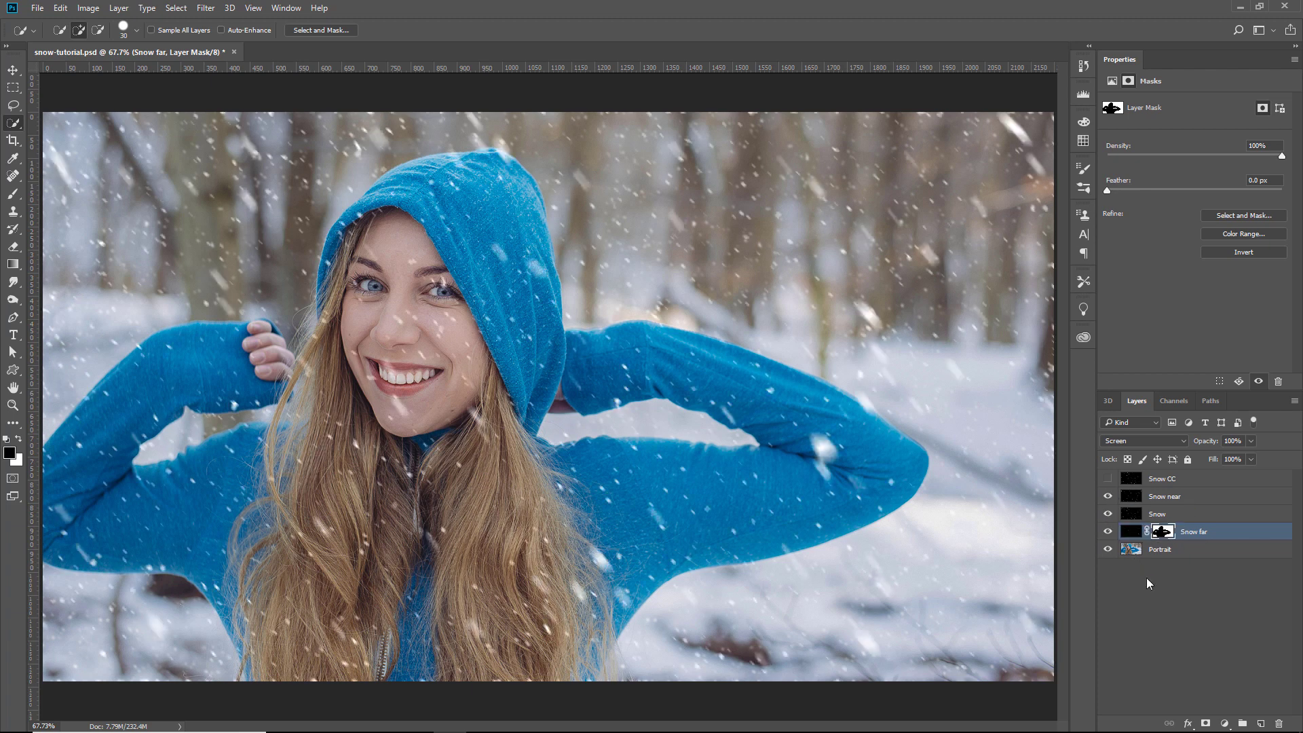
click(1148, 515)
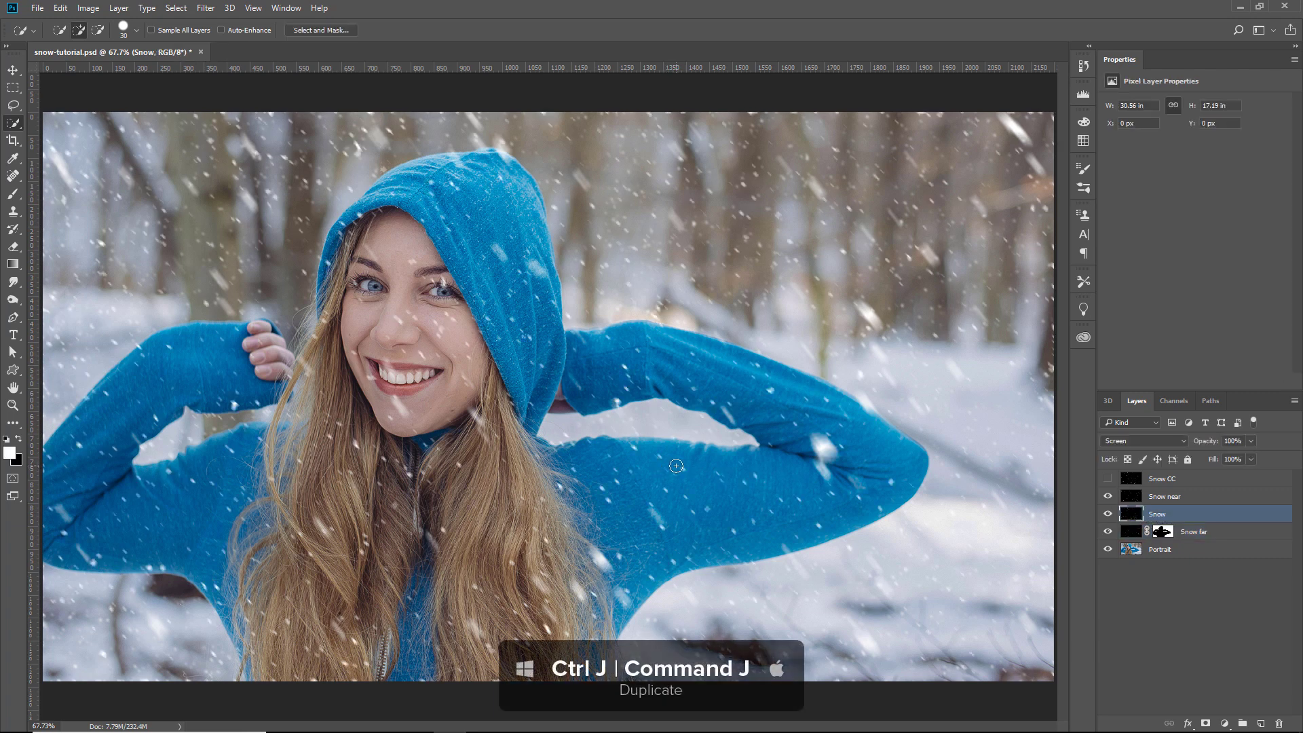
key(ctrl+j)
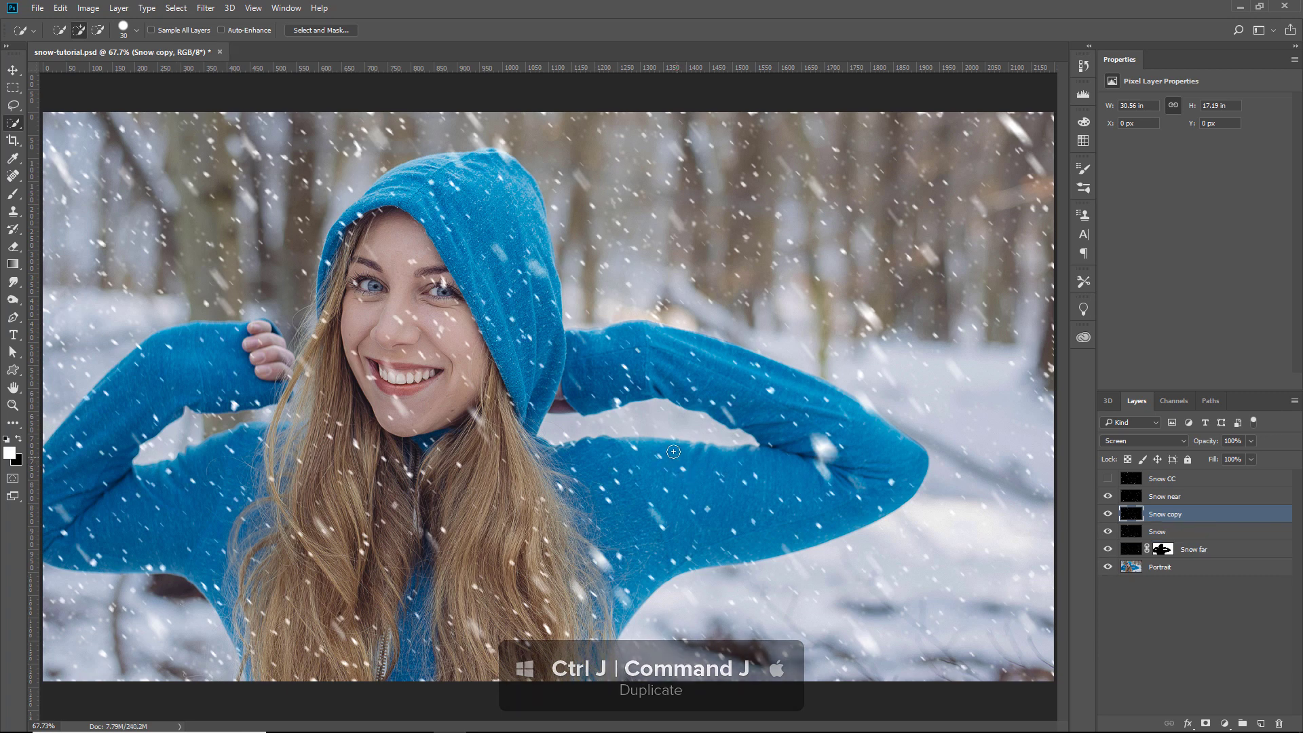
key(ctrl+minus)
key(ctrl+minus)
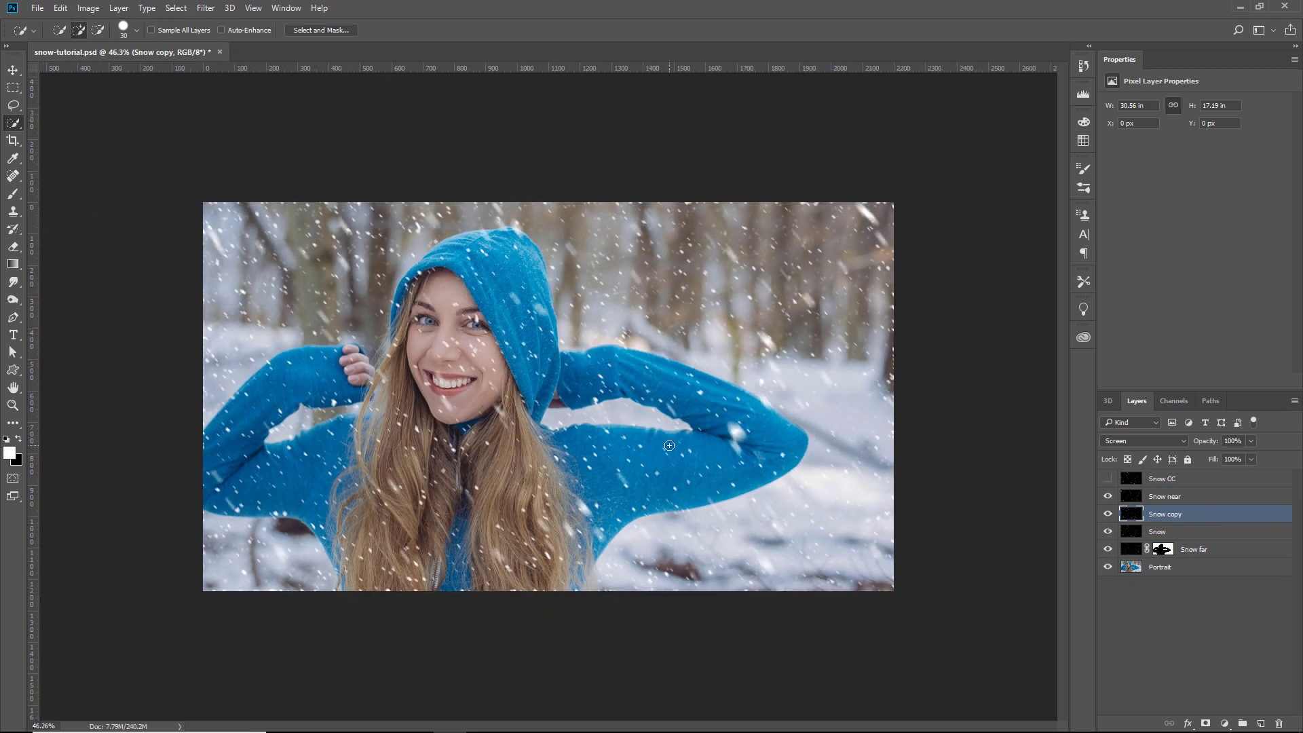
key(ctrl+t)
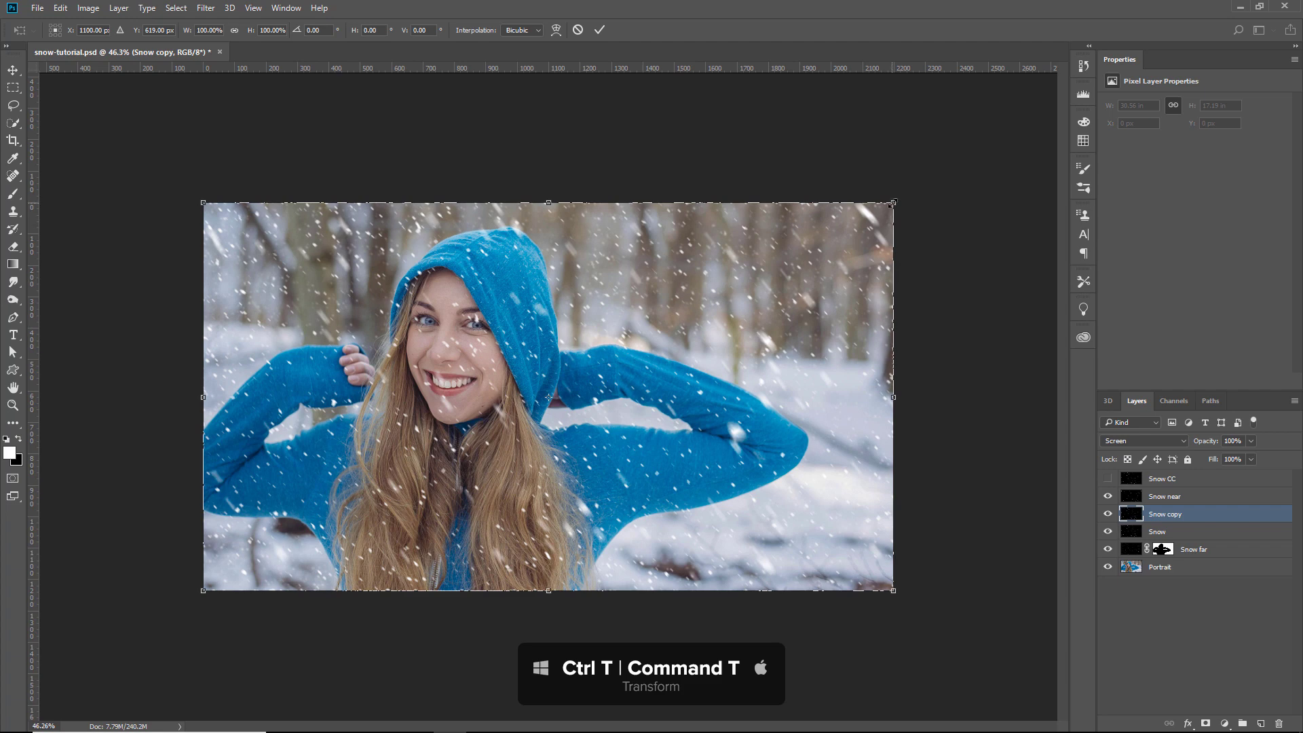
- Enlarge, rotate, stretch taller and shift the Snow copy up and left
drag(905, 197, 937, 180)
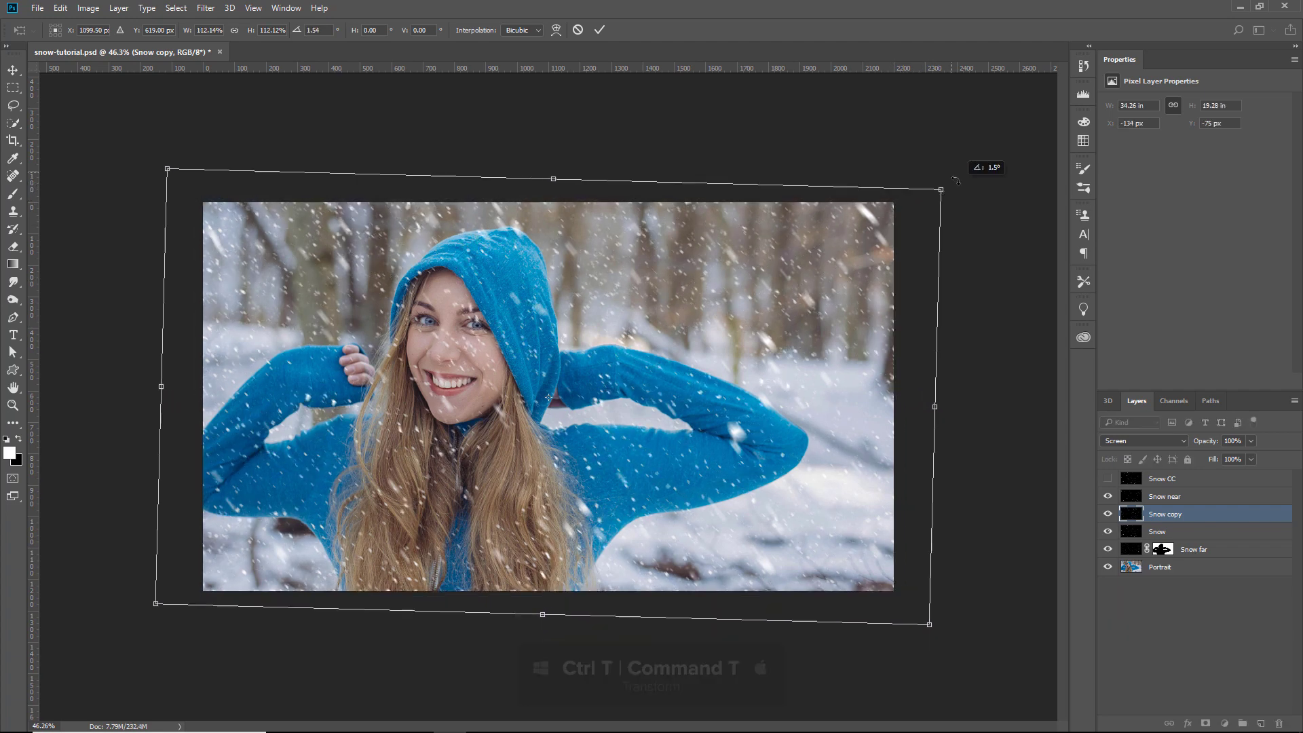
drag(957, 185, 979, 235)
drag(511, 581, 502, 642)
drag(706, 534, 676, 516)
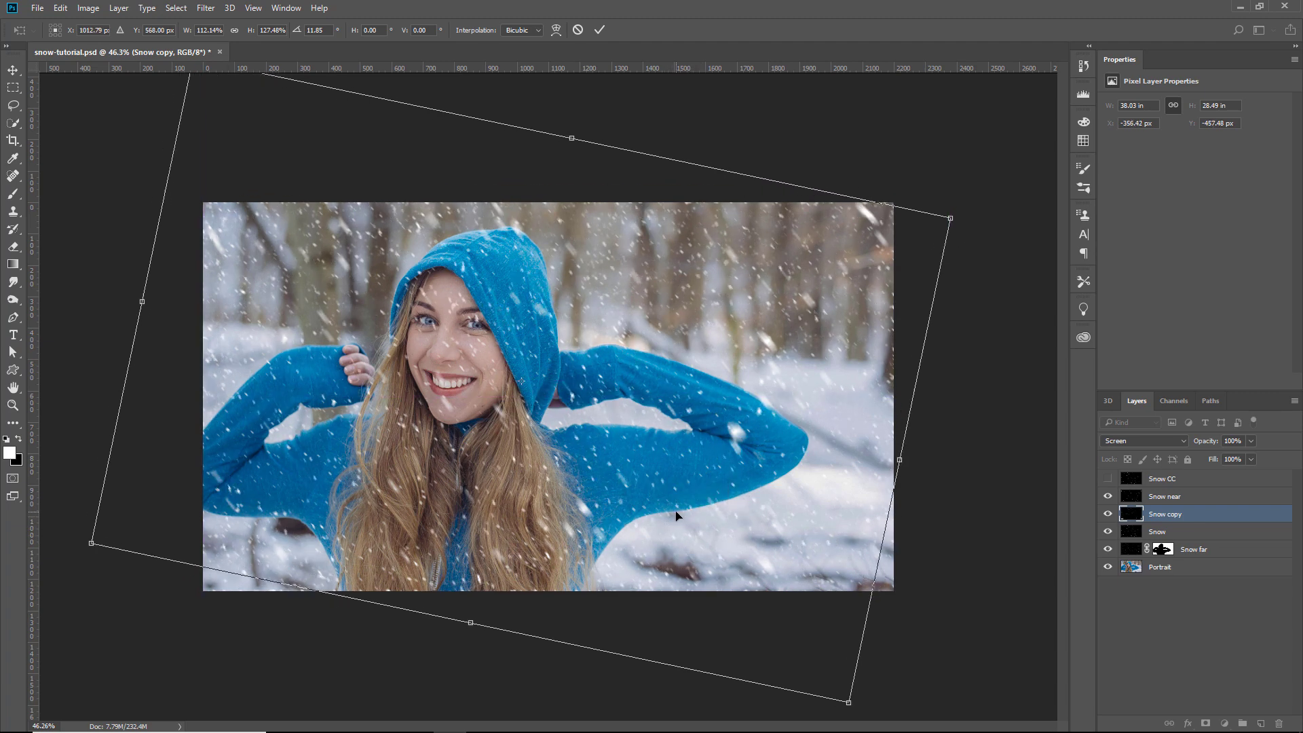
- Commit the transform and group Snow near through Snow far into Group 1
key(Return)
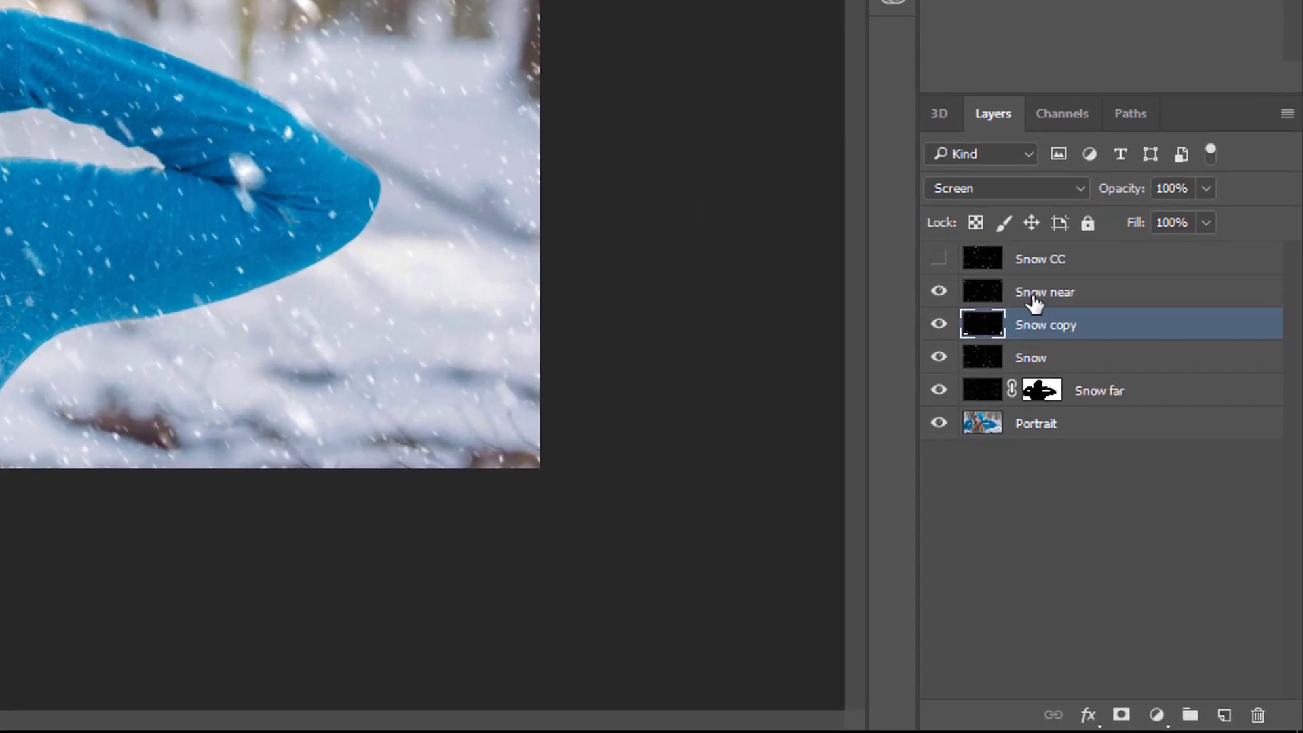
click(1034, 303)
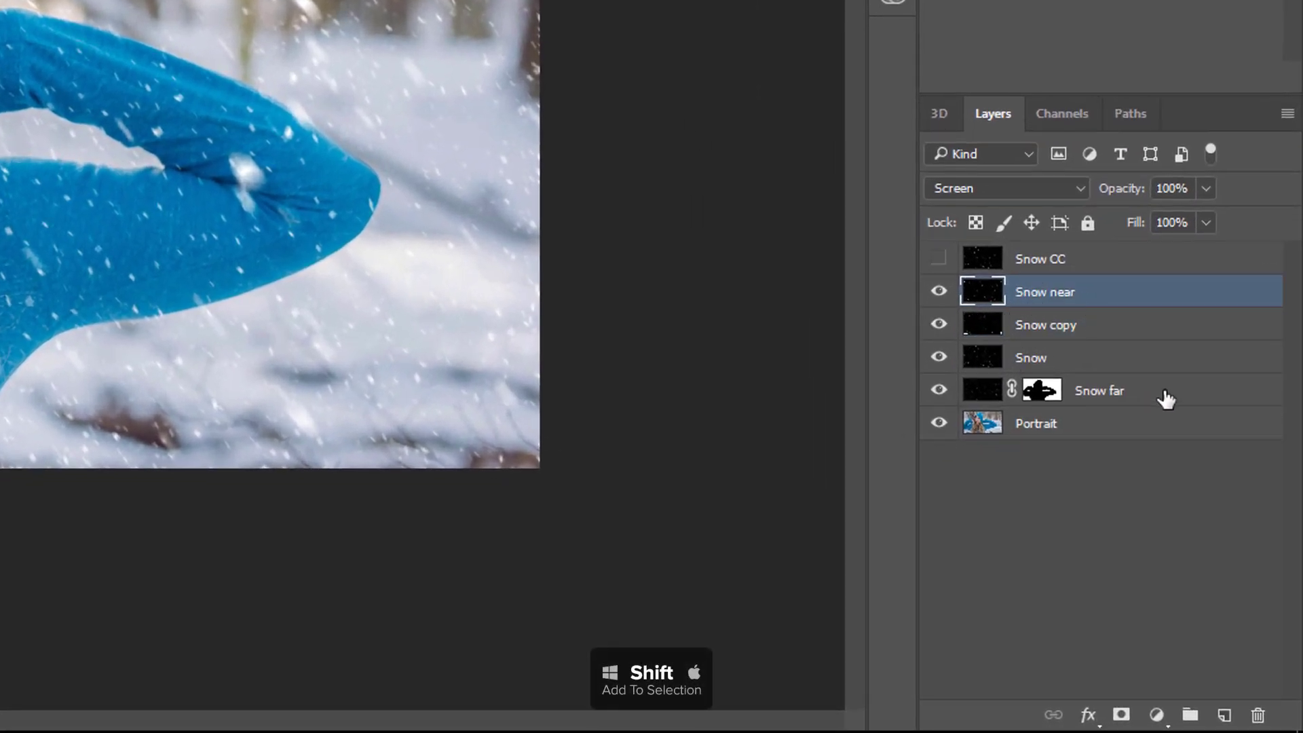
shift+click(1135, 393)
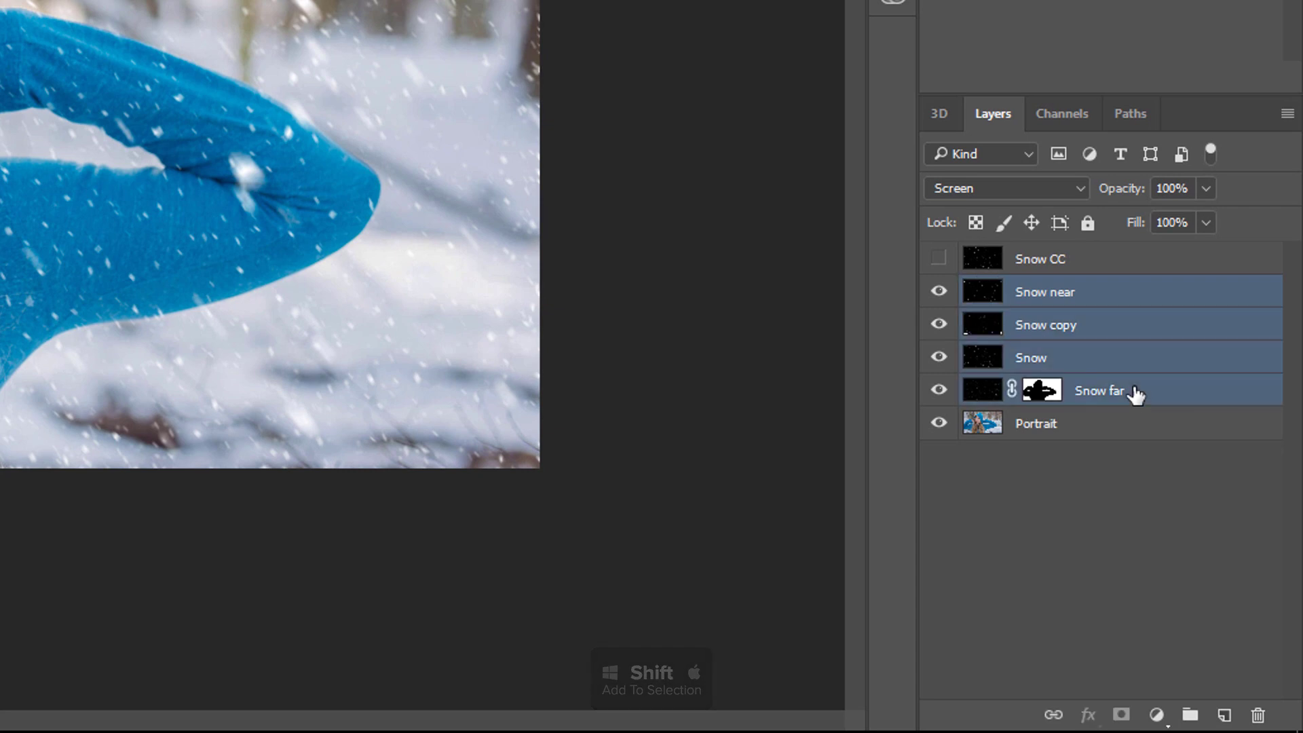
key(ctrl+g)
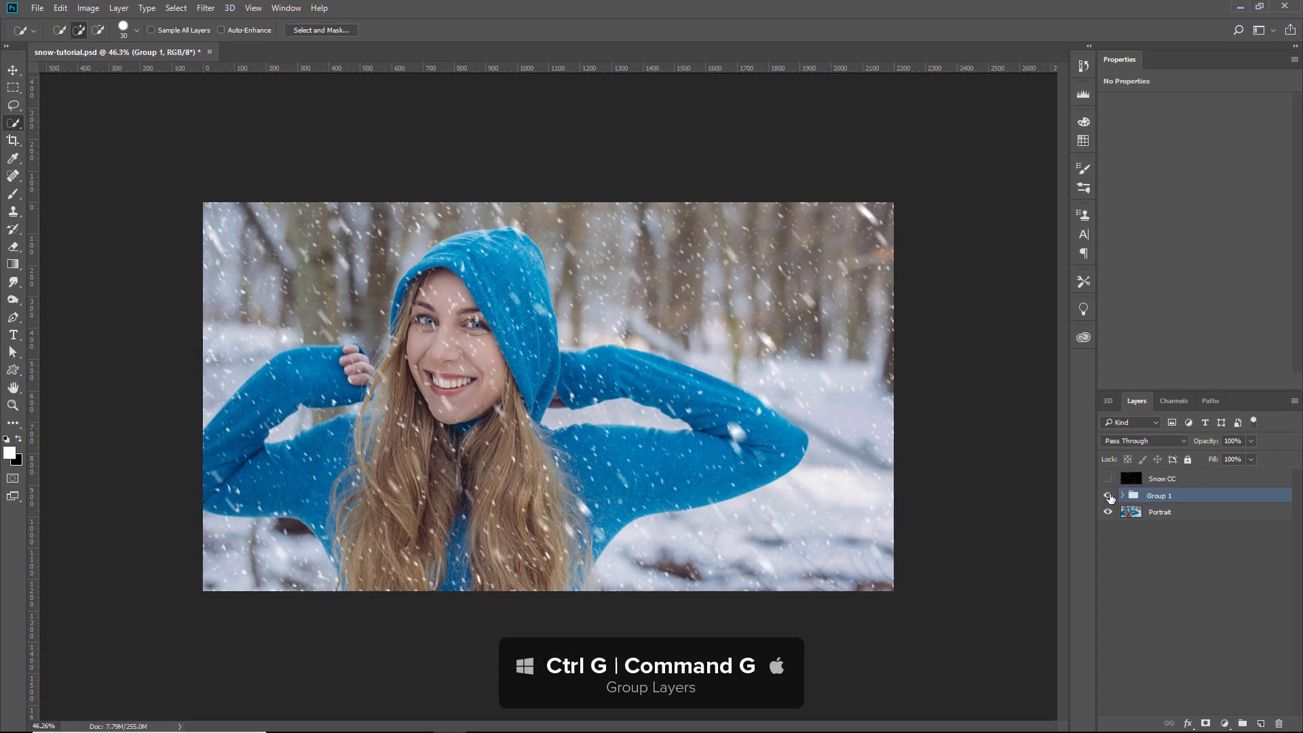
- Toggle Group 1 off and on to compare, then make the Snow CC layer visible
click(1109, 495)
click(1109, 496)
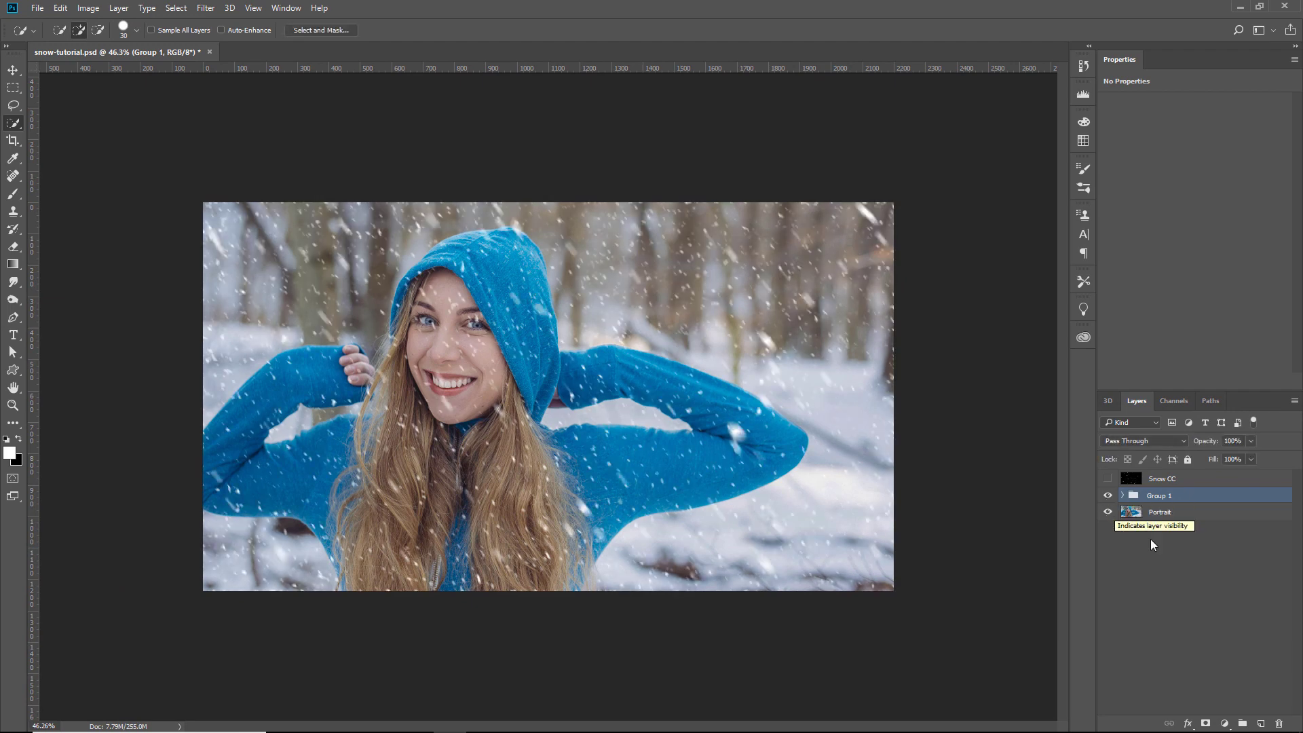
click(1136, 481)
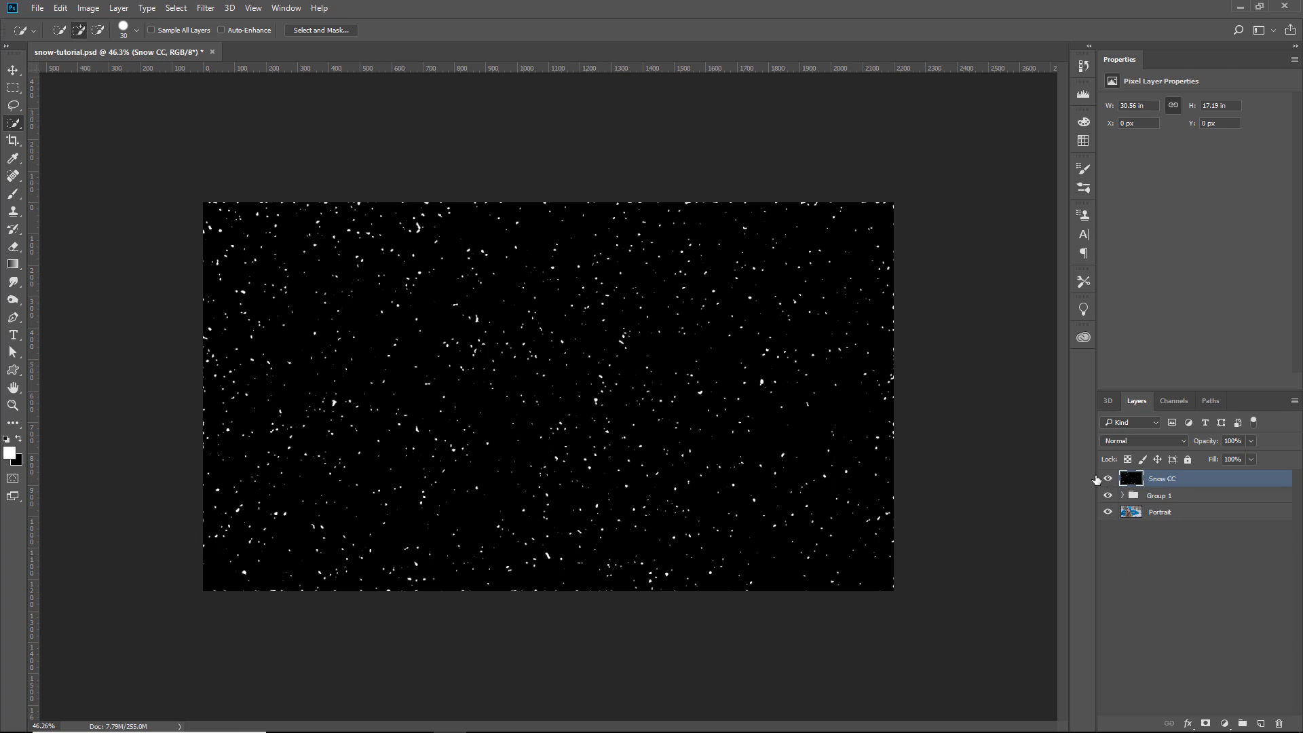
- Fit the image to the window and start Filter > Blur Gallery > Path Blur on Snow CC
double_click(13, 387)
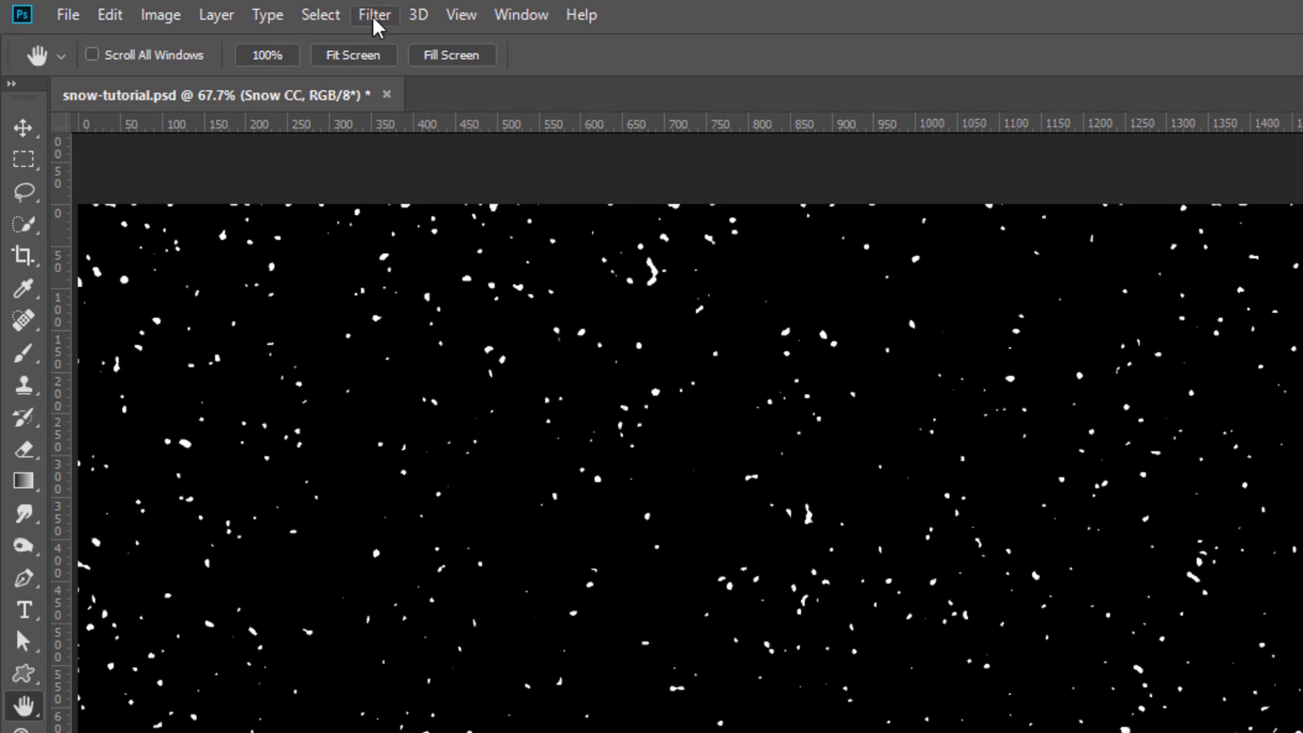
click(375, 15)
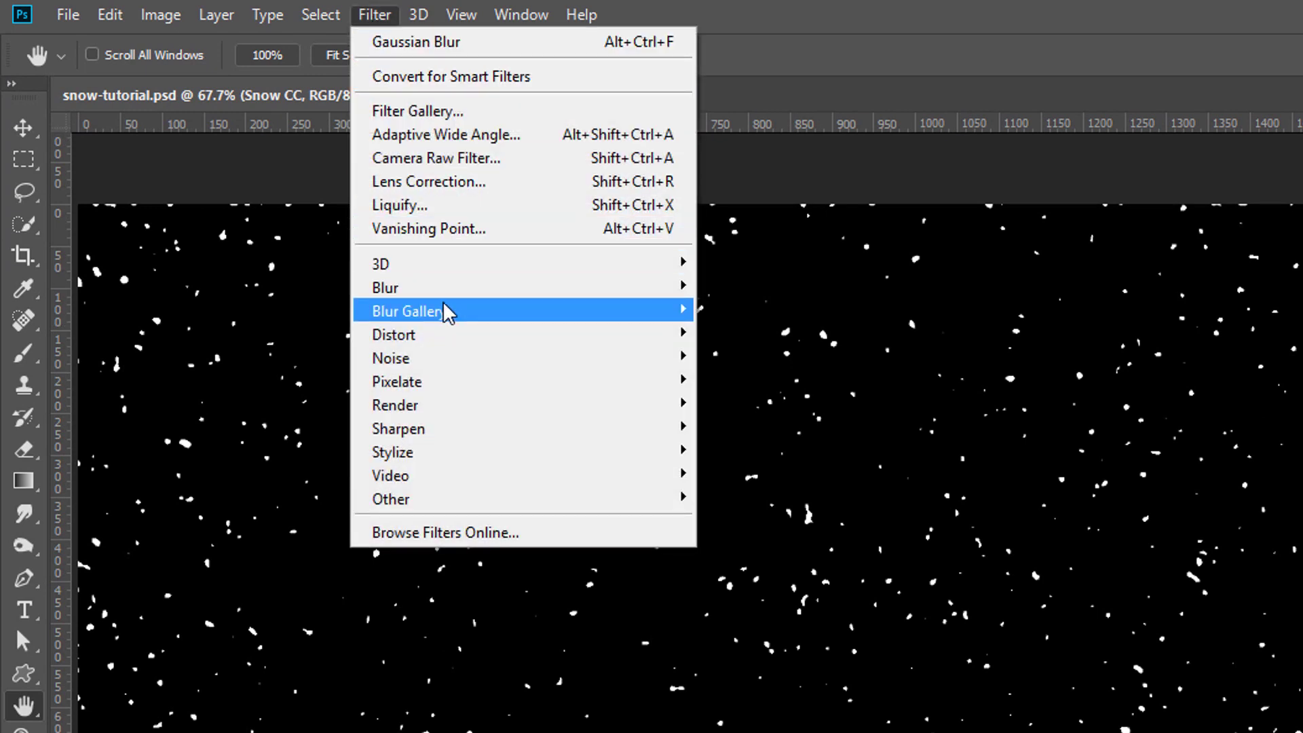
mouse_move(408, 310)
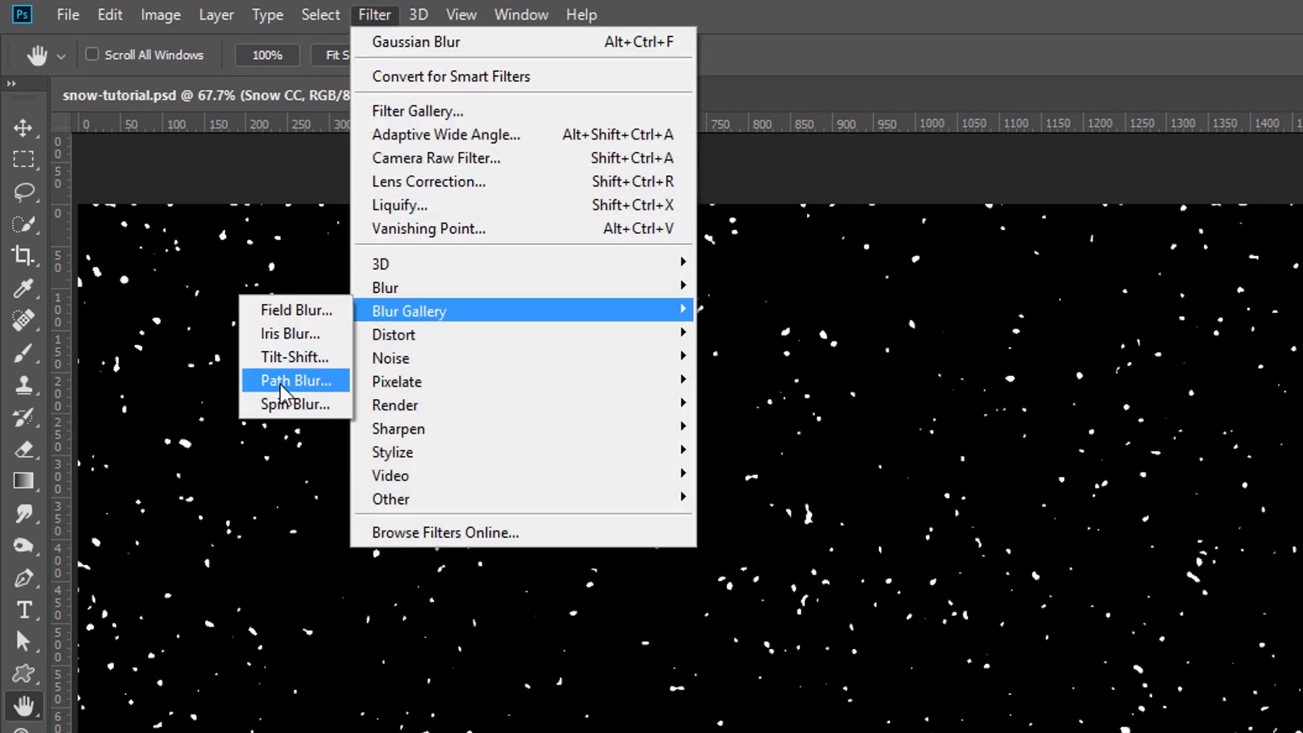
click(285, 381)
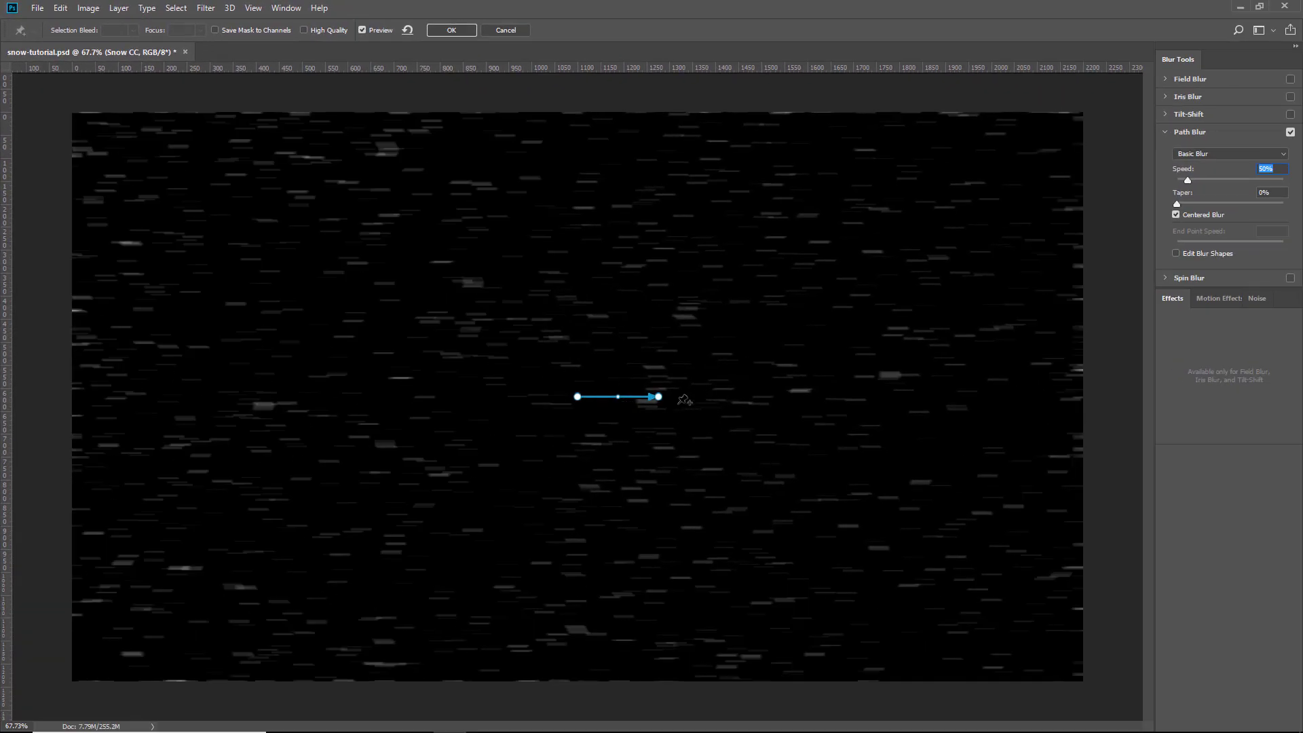
- Stretch the blur path diagonally from top-left to bottom-right and bend it into an S-curve
drag(659, 396, 797, 619)
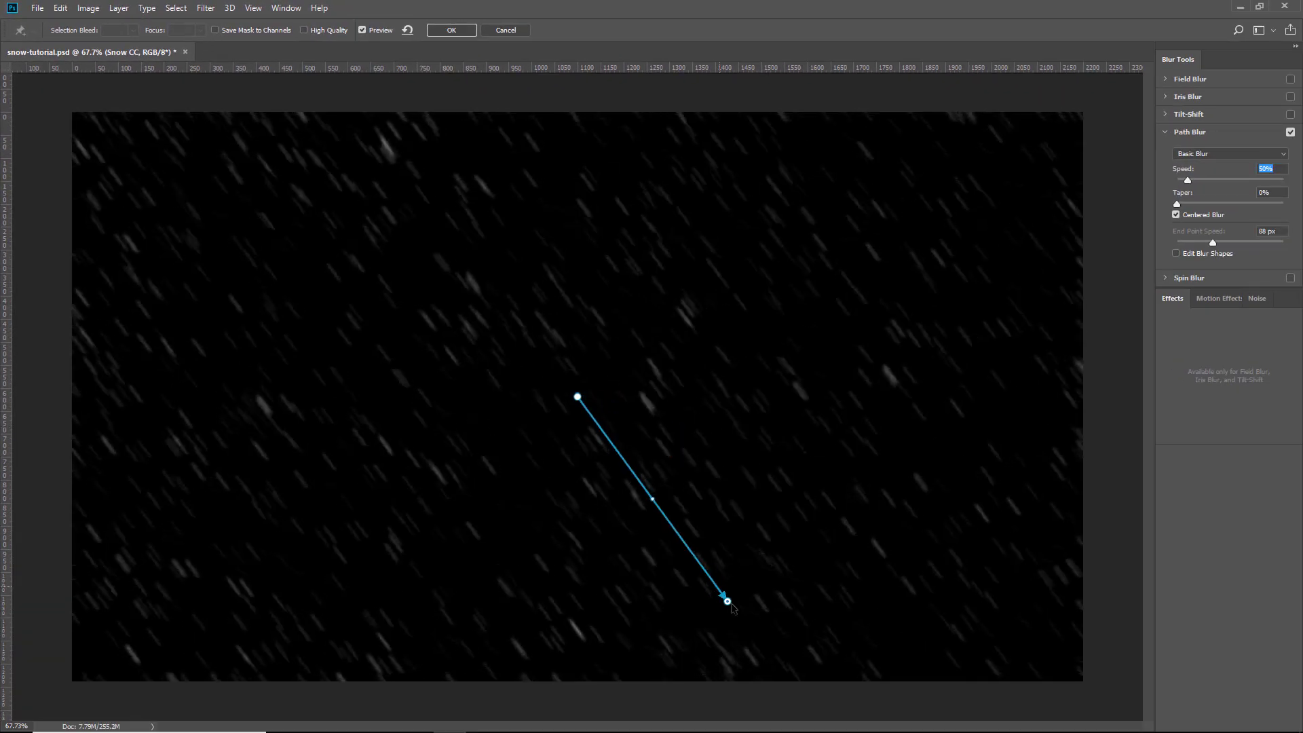
drag(577, 396, 213, 127)
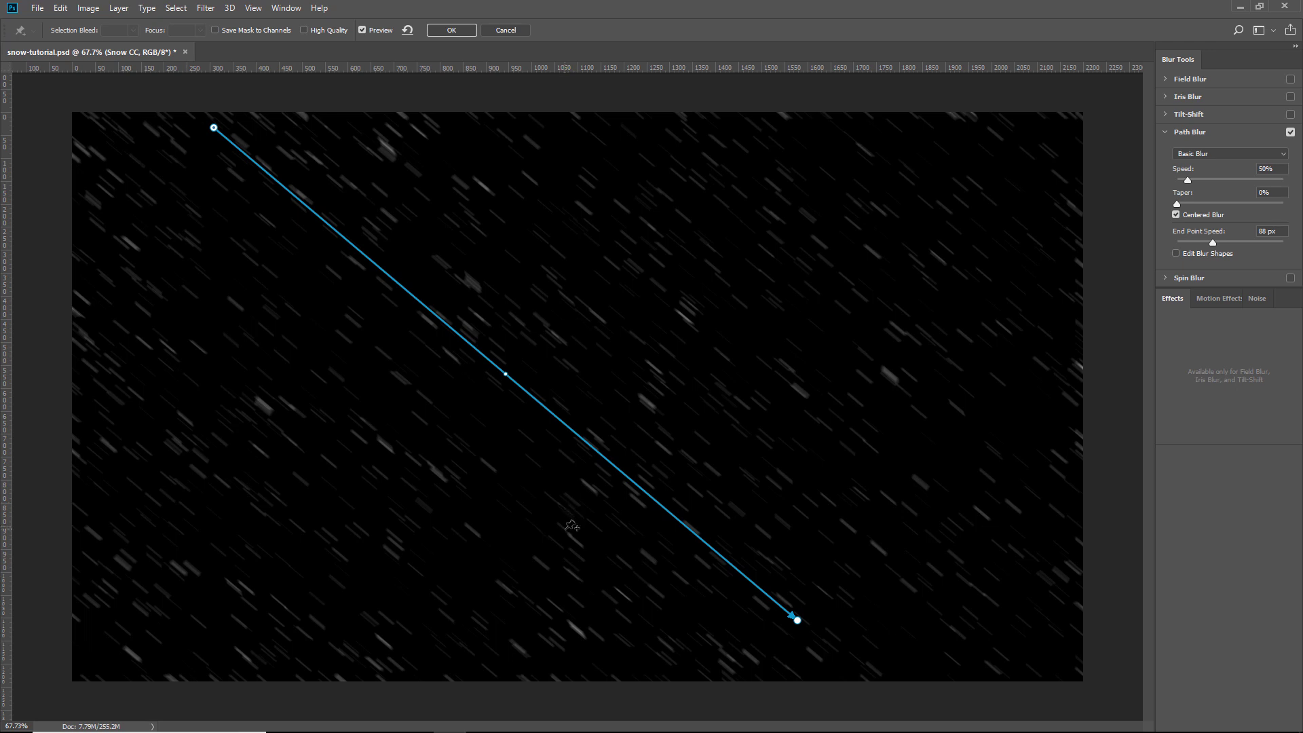
click(338, 233)
drag(340, 228, 456, 180)
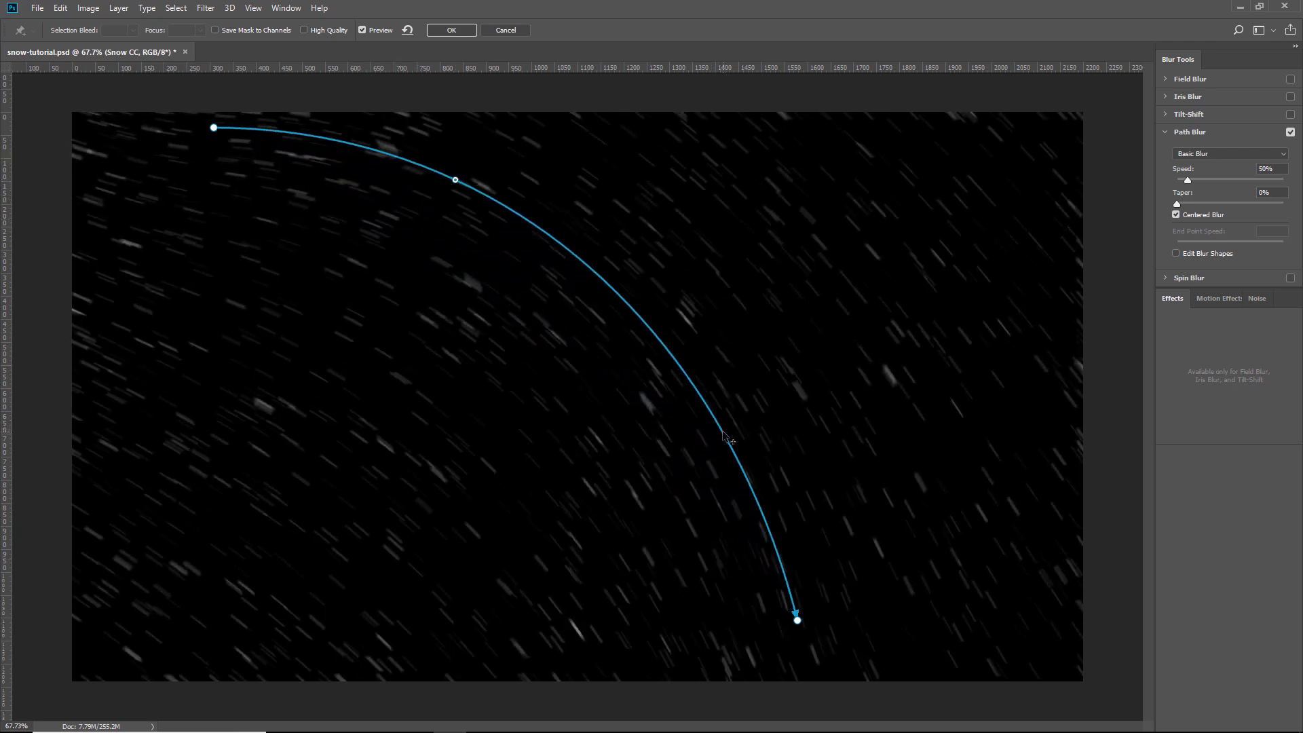
mouse_move(723, 435)
mouse_down()
mouse_move(645, 472)
mouse_move(581, 536)
mouse_up()
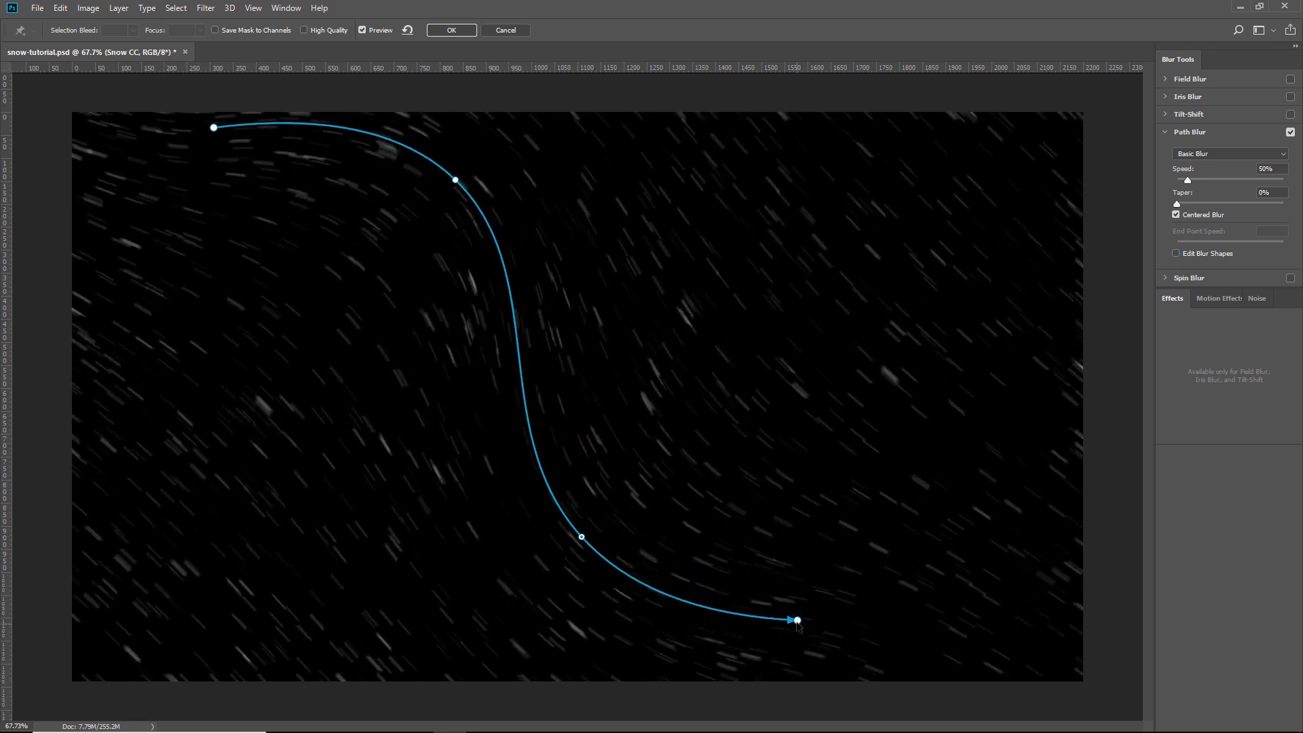
- Extend the path ends, soften the upper bend, lower Speed to 19% and apply the Path Blur
drag(797, 619, 804, 705)
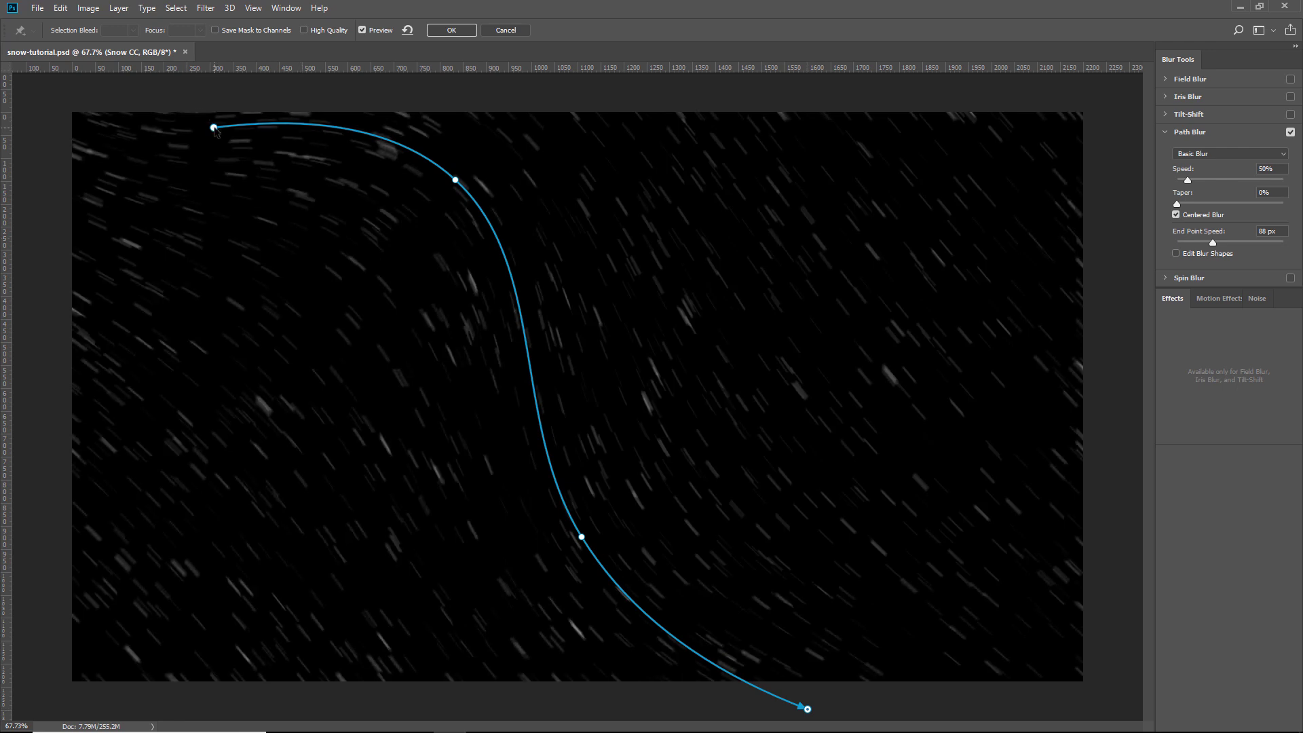
drag(213, 128, 212, 97)
mouse_move(455, 180)
mouse_down()
mouse_move(350, 229)
mouse_move(396, 213)
mouse_up()
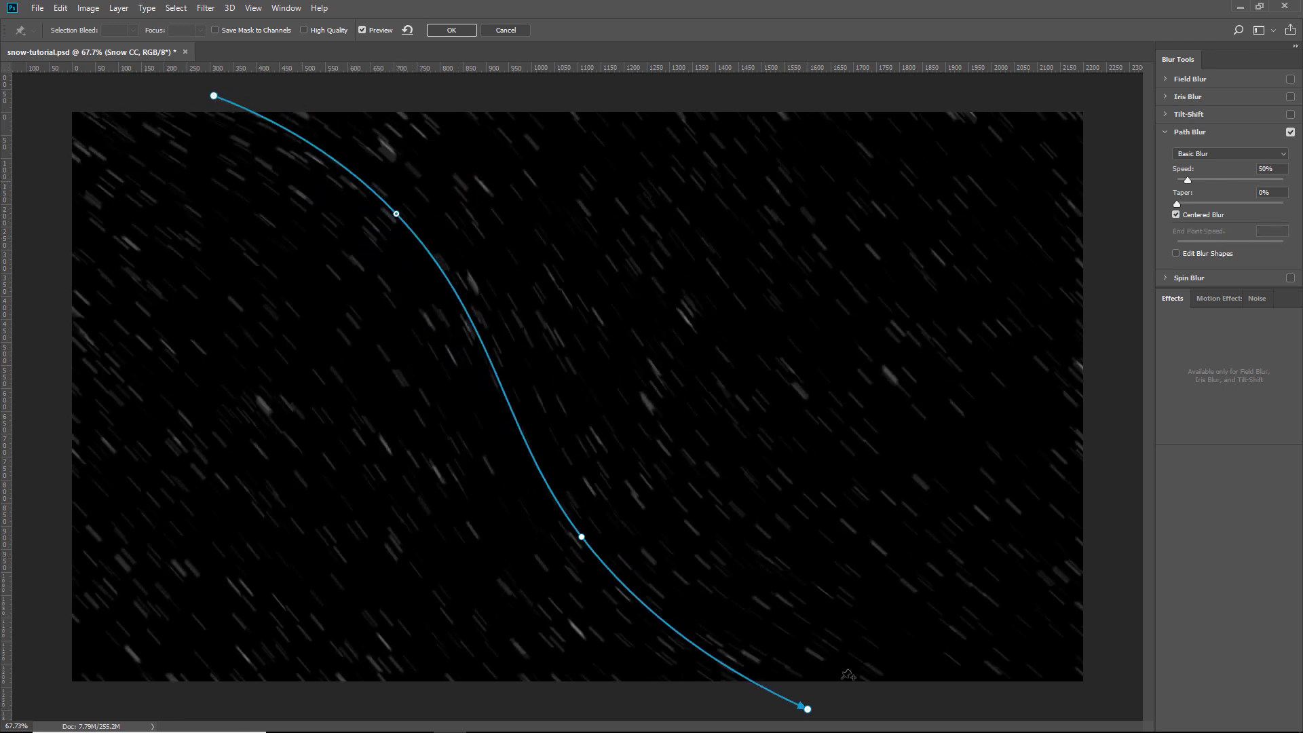
drag(807, 707, 810, 717)
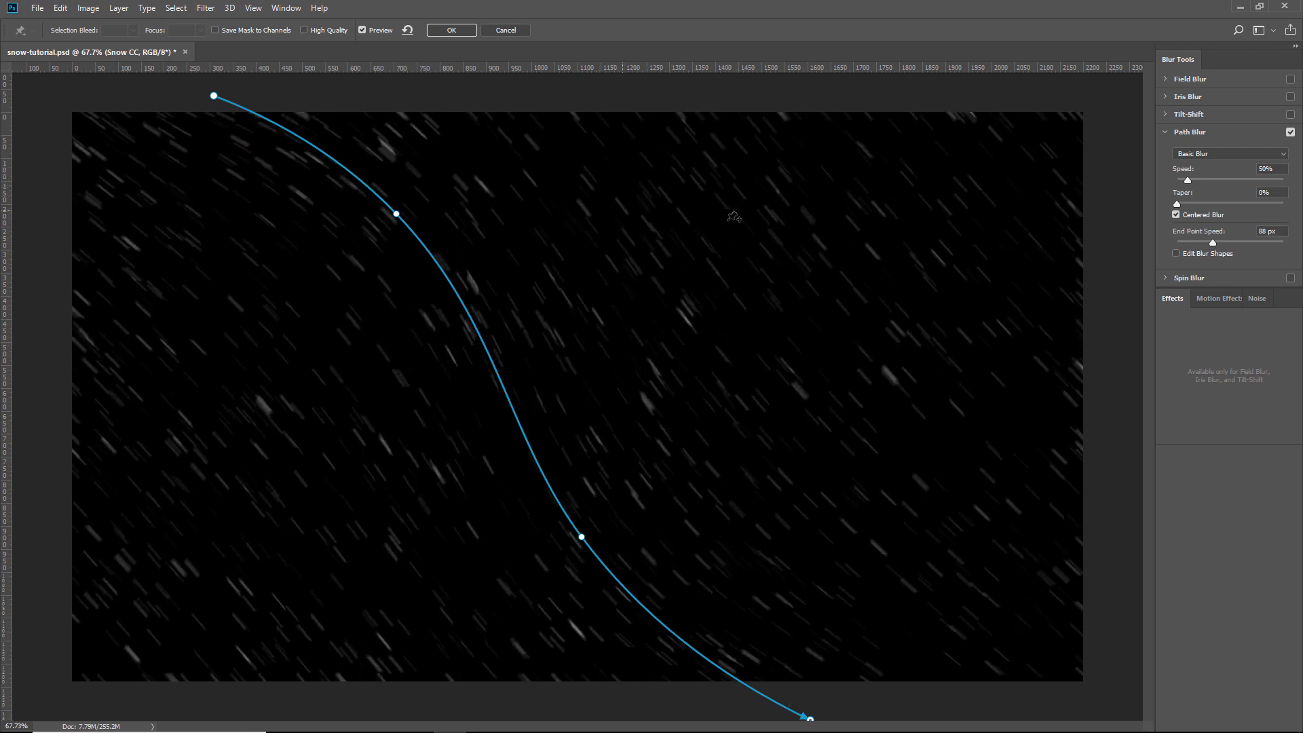
drag(1187, 183, 1182, 186)
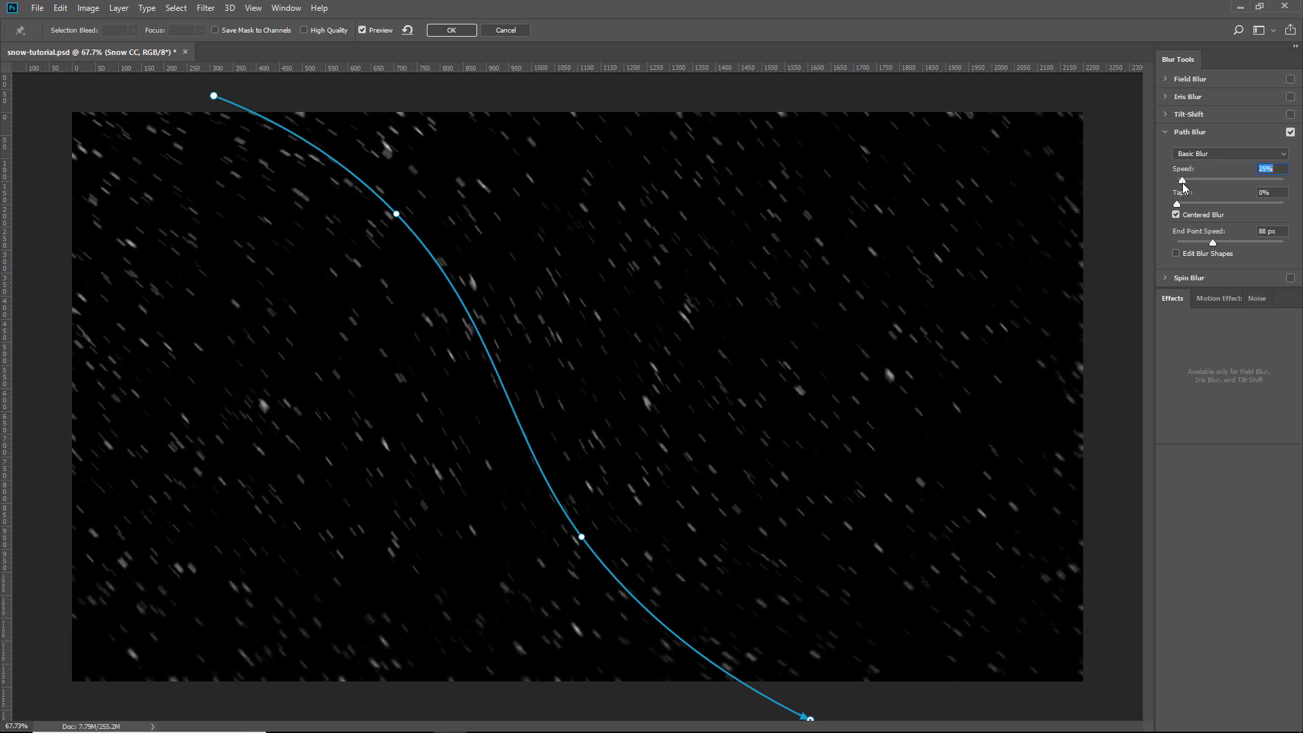
click(456, 34)
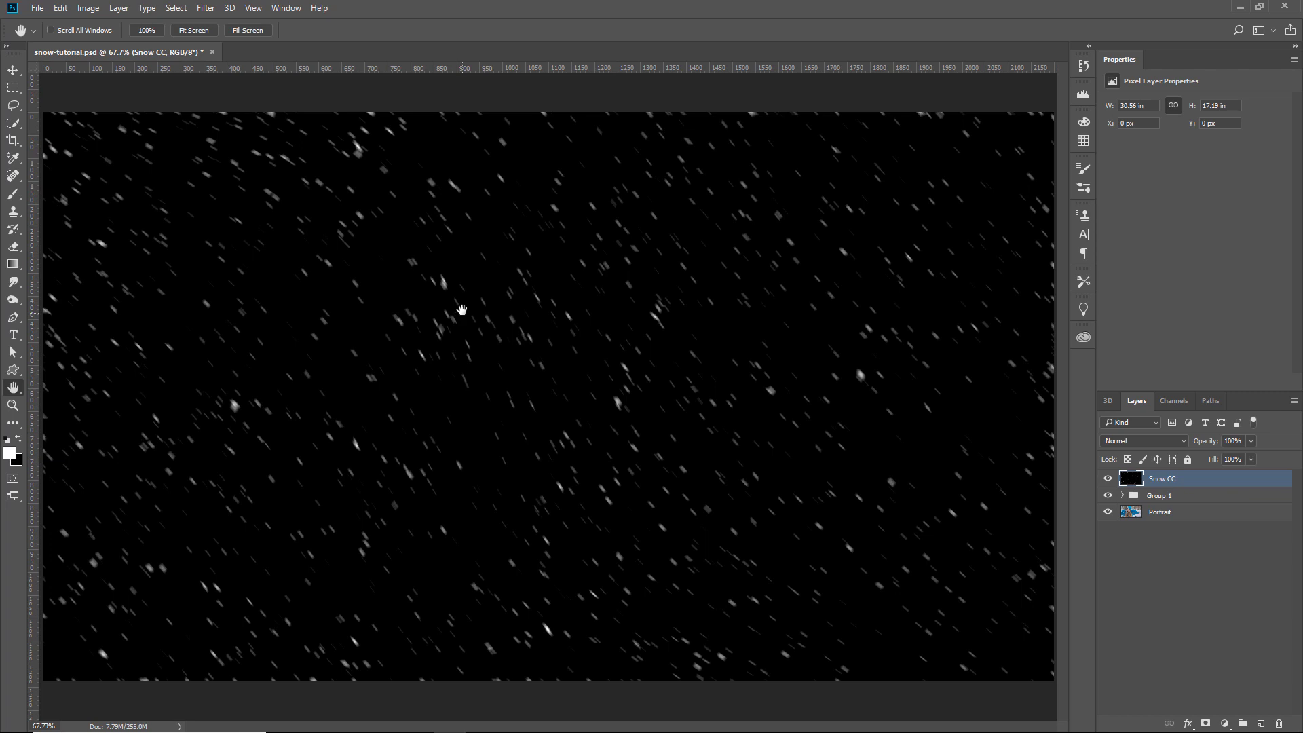
- Blend Snow CC in Screen mode and move it into Group 1 between Snow copy and Snow
click(1112, 444)
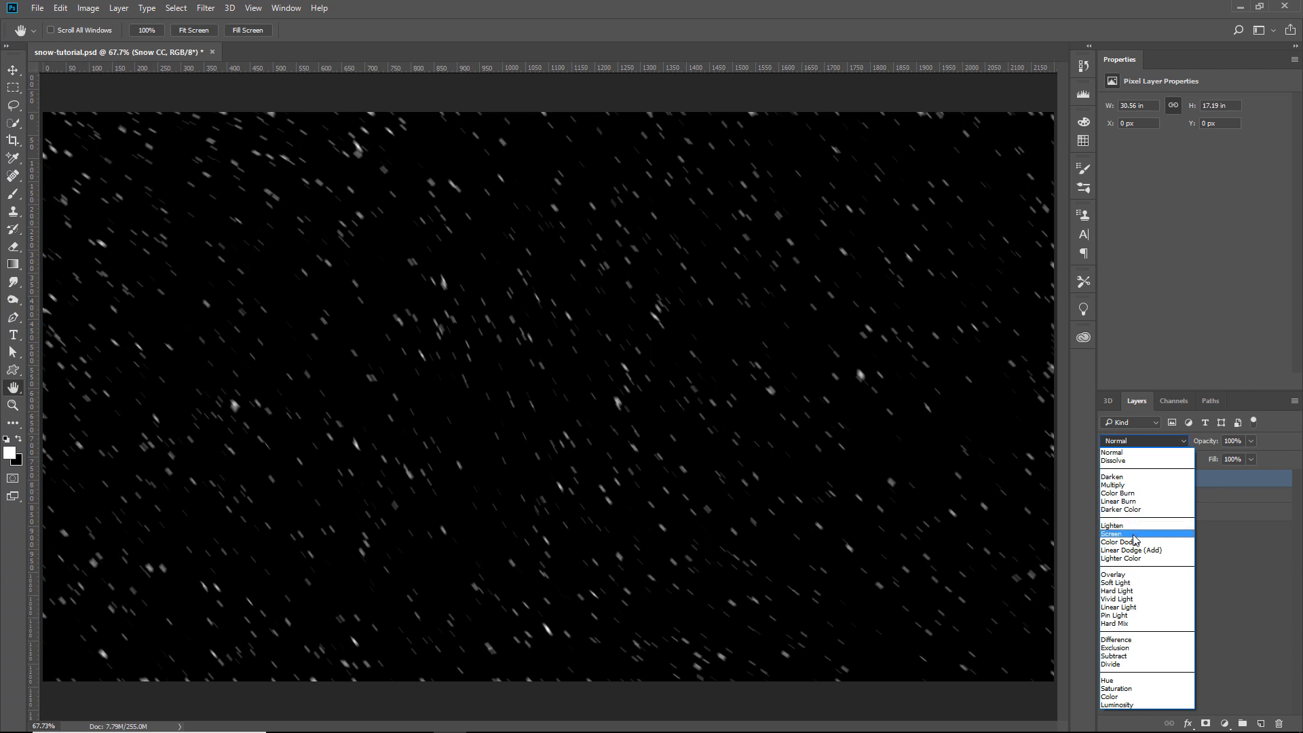
click(1134, 536)
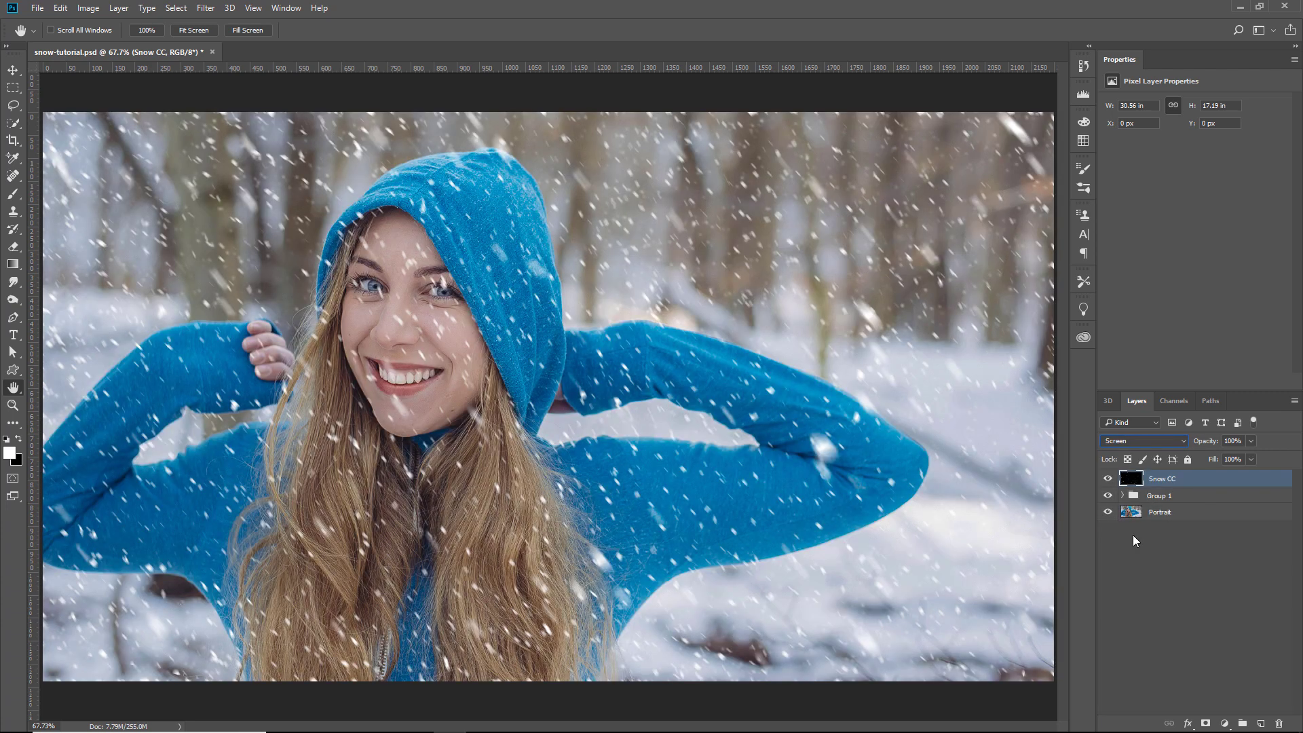
click(1122, 495)
click(1107, 546)
drag(1131, 480, 1155, 541)
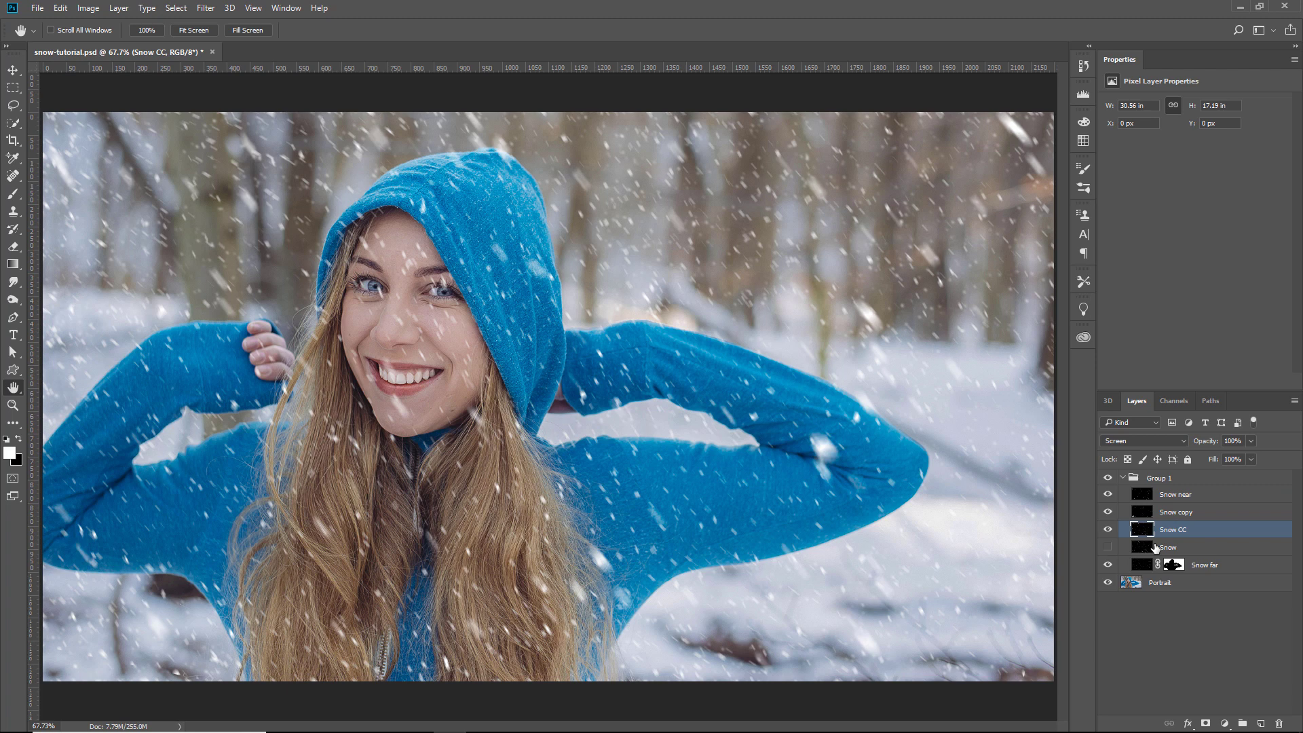
- Toggle Snow CC and Snow visibility to compare, leaving Snow CC hidden
click(1107, 530)
click(1108, 546)
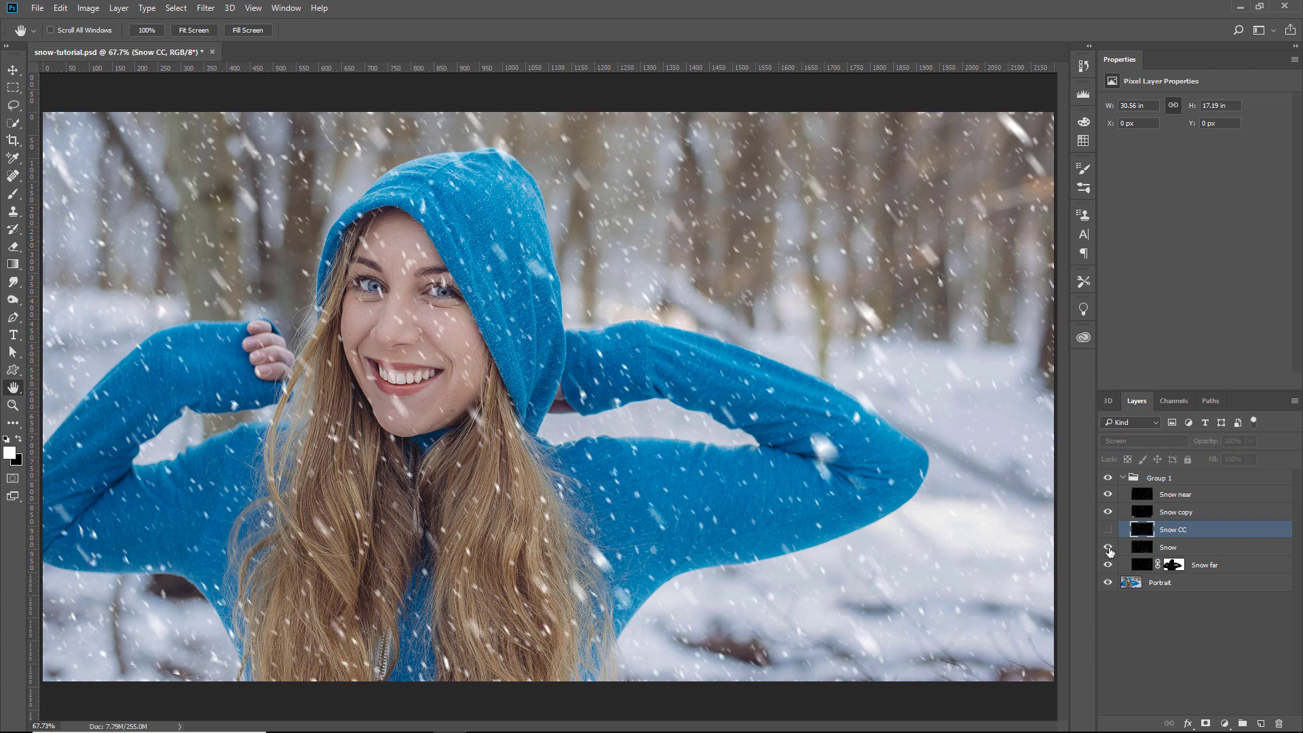
click(1108, 529)
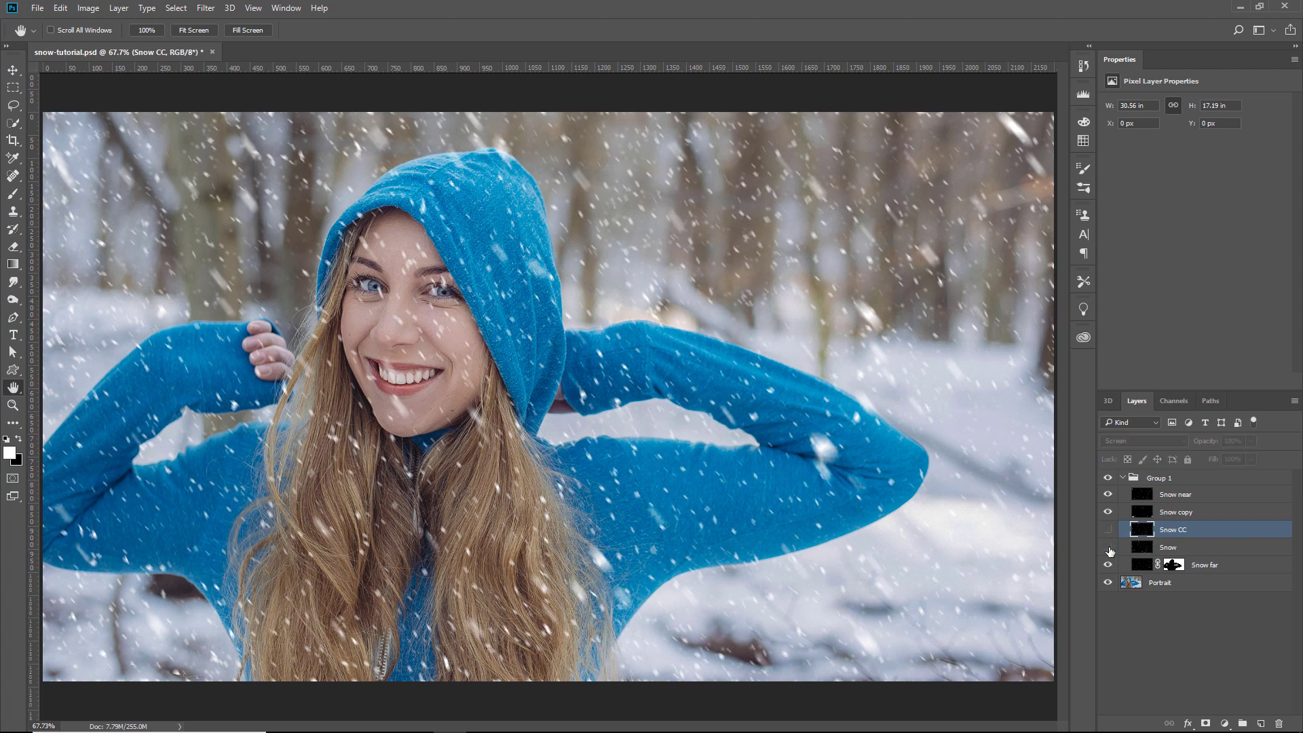